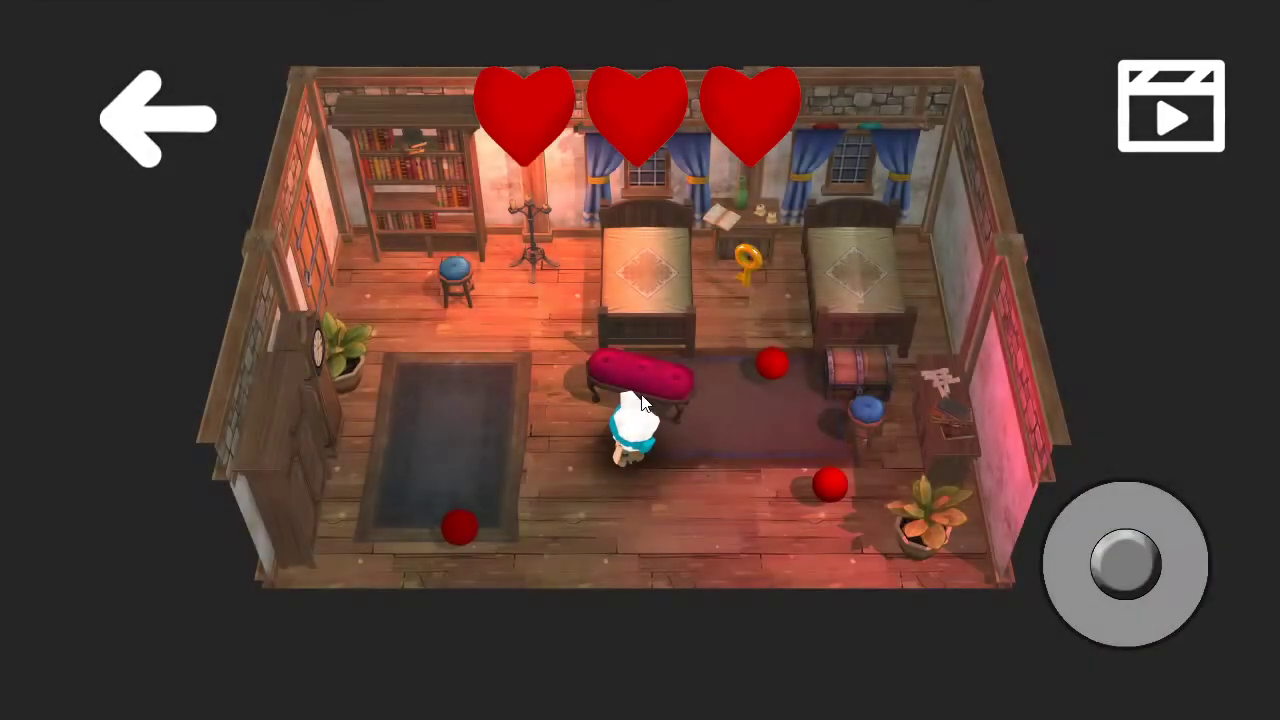
Walk the character left onto the rug in the test play, then stop the preview.
mouse_move(1125, 563)
left_mouse_down()
mouse_move(1000, 531)
mouse_move(1020, 623)
mouse_move(1133, 683)
mouse_move(1279, 530)
mouse_move(1017, 431)
left_mouse_up()
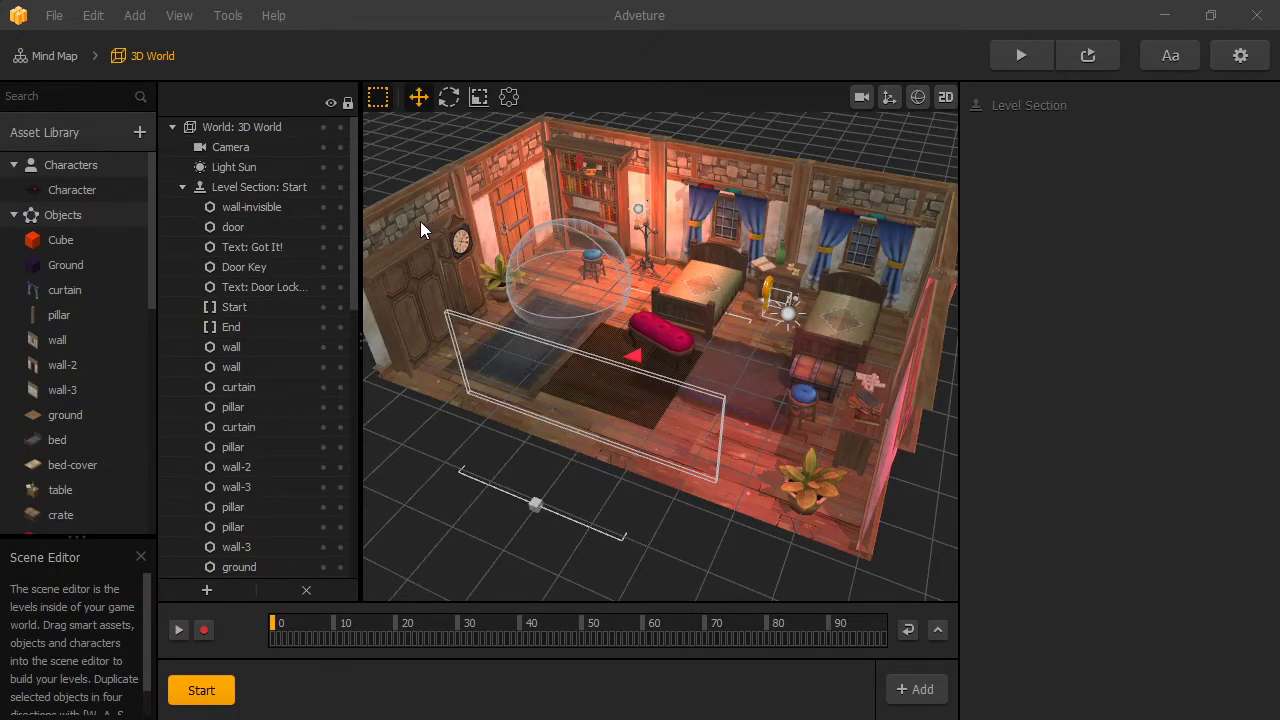
Add a Sphere shape to the asset library and colour its 3D model red.
mouse_move(140, 137)
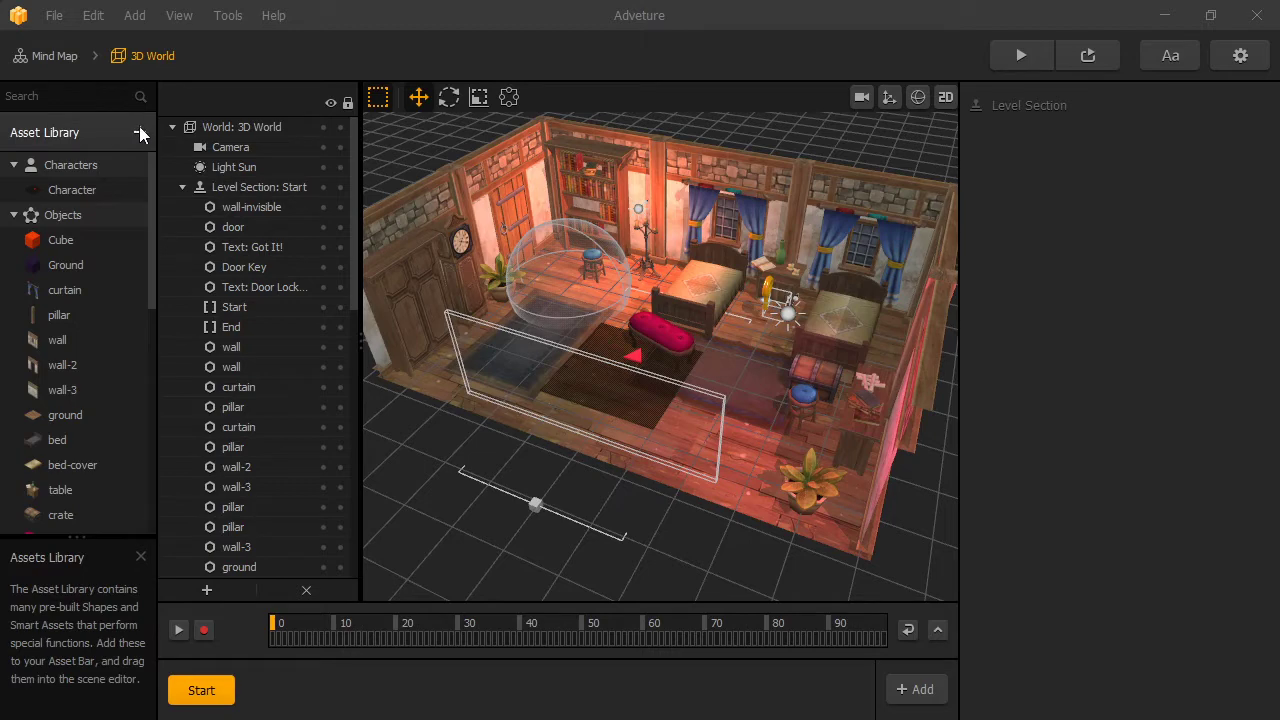
left_click(140, 131)
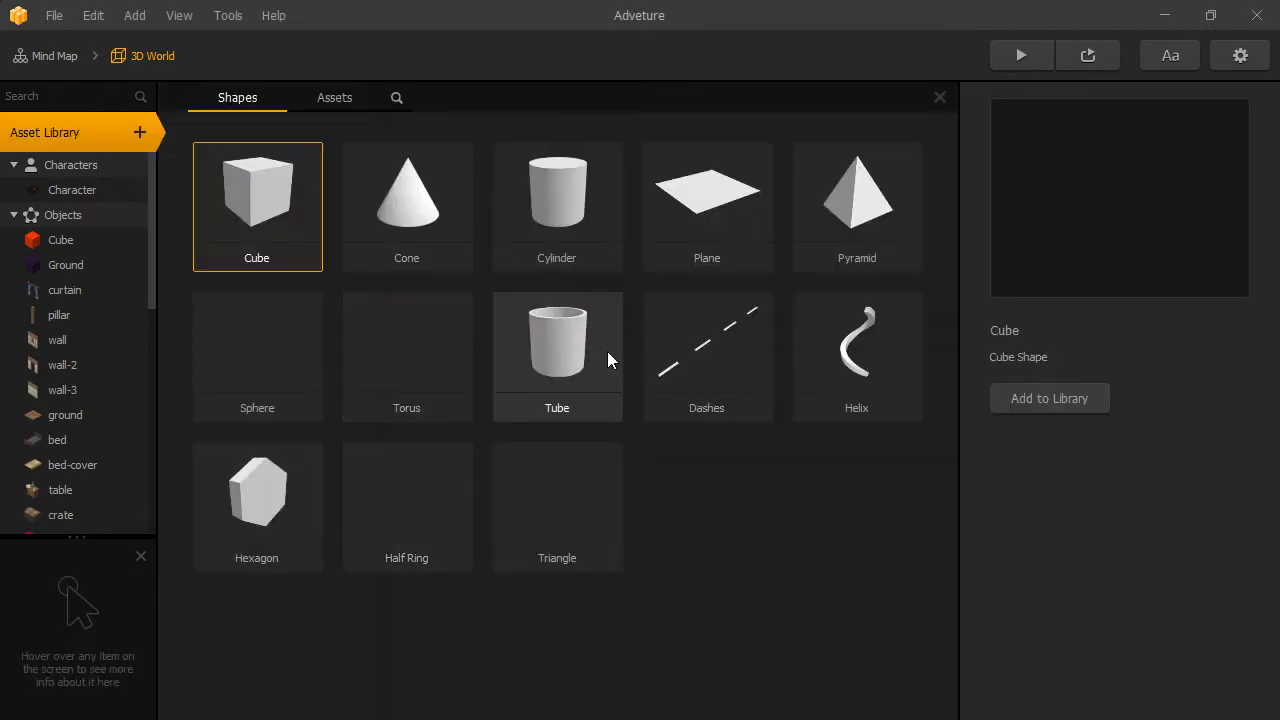
double_click(243, 341)
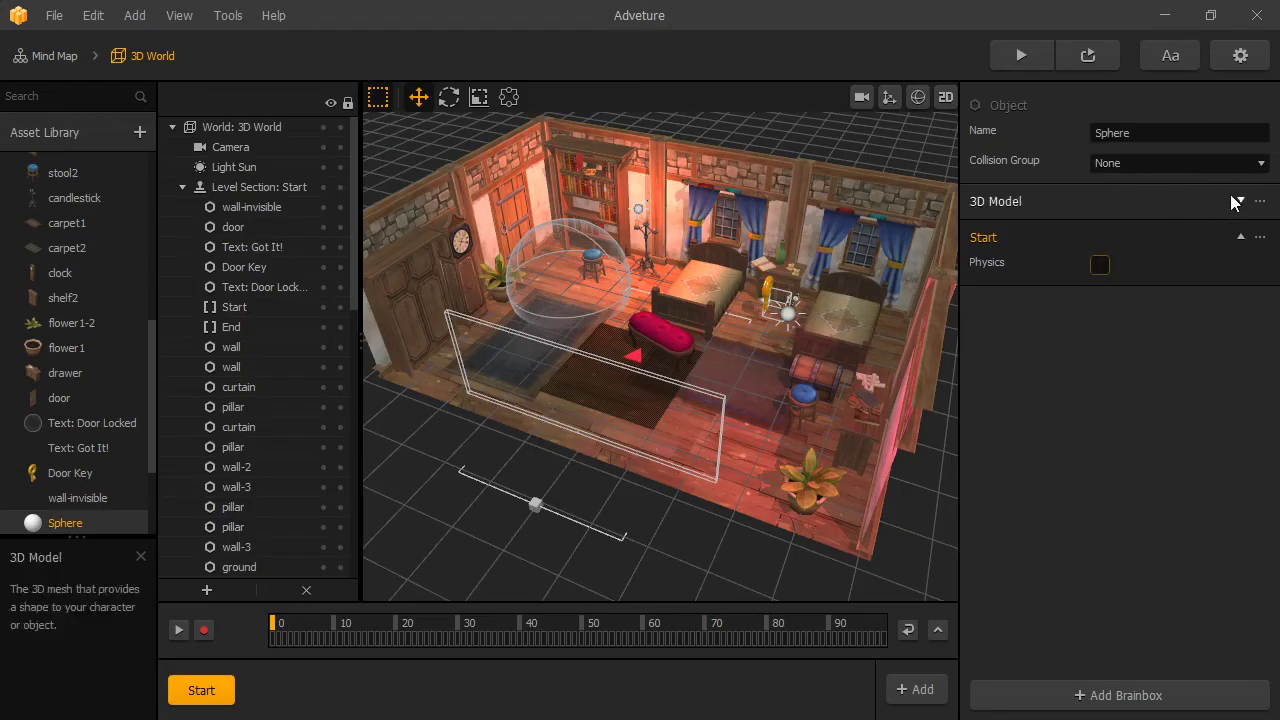
left_click(1236, 202)
left_click(1180, 338)
left_click(432, 192)
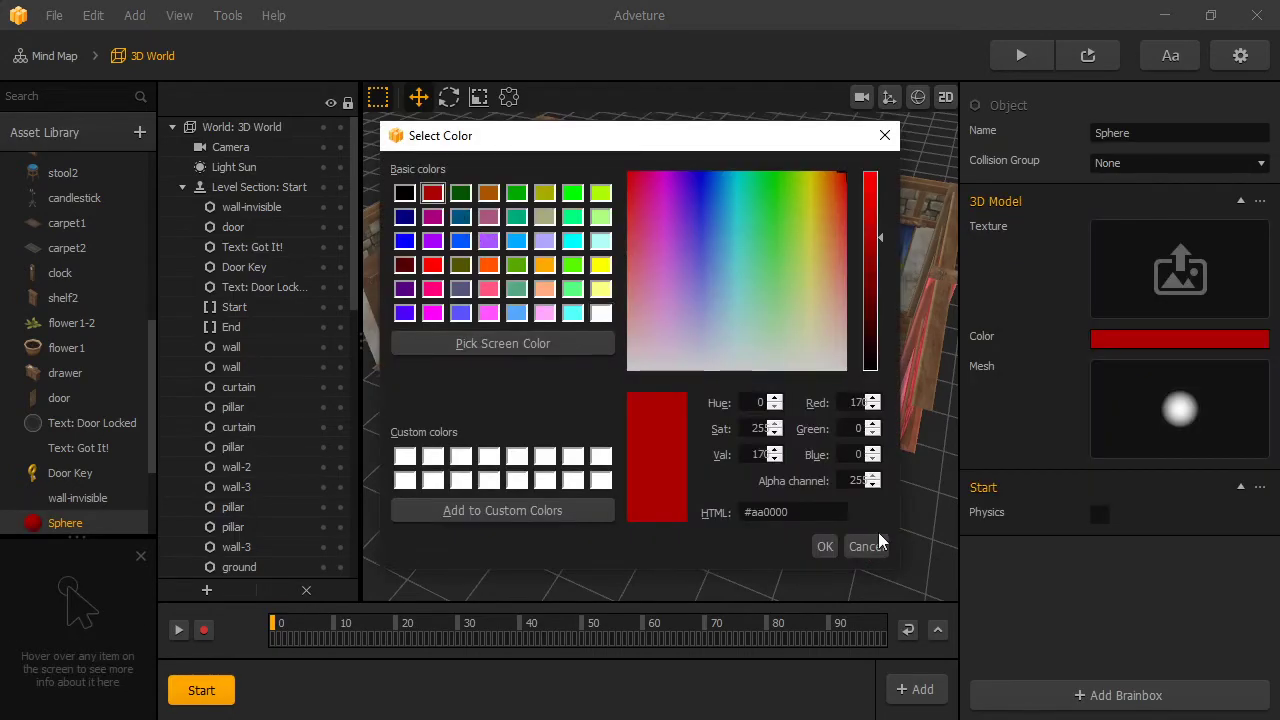
left_click(826, 547)
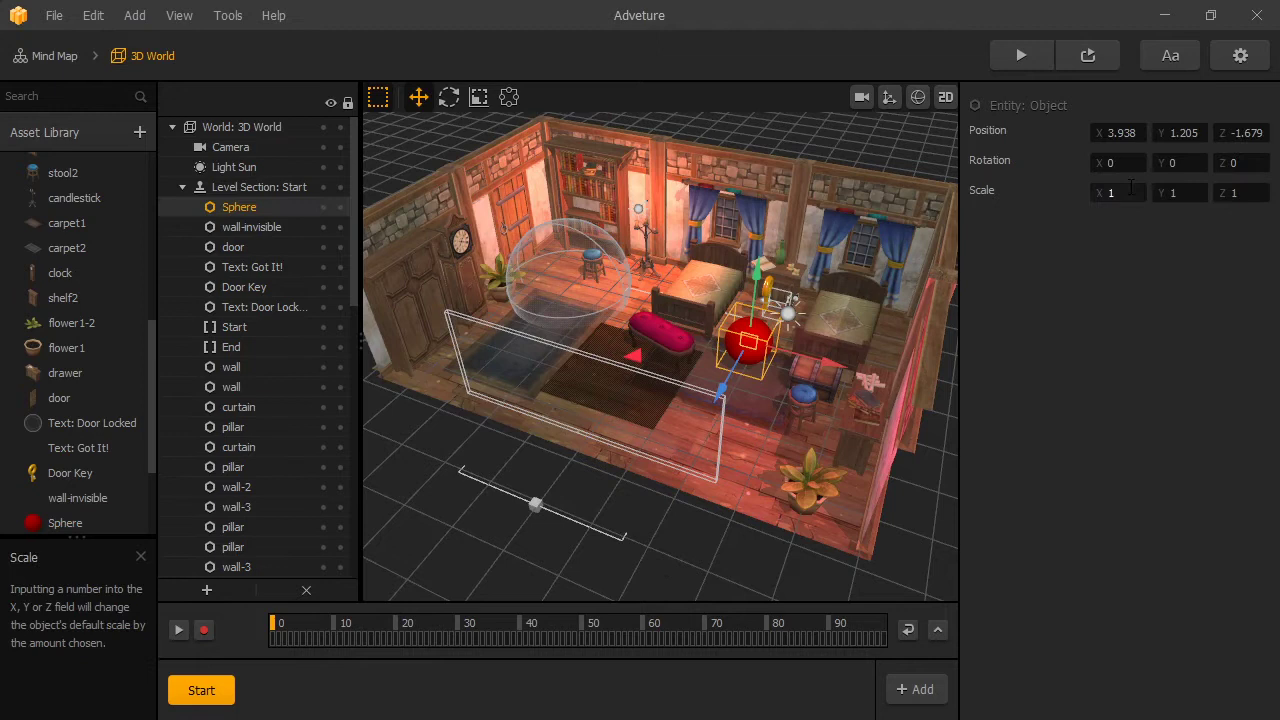
Scale the placed sphere to .5 on X, Y and Z.
left_click(1130, 189)
type(".5")
key("Tab")
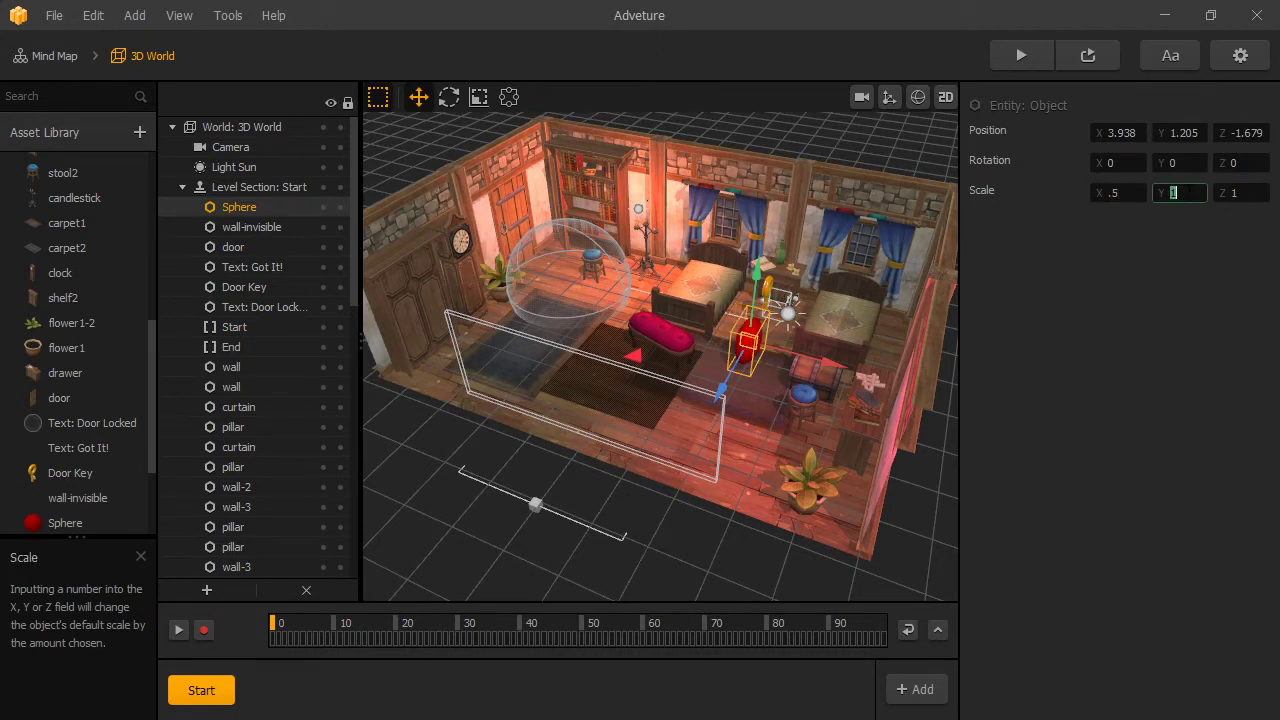
type(".5")
key("Tab")
type(".5")
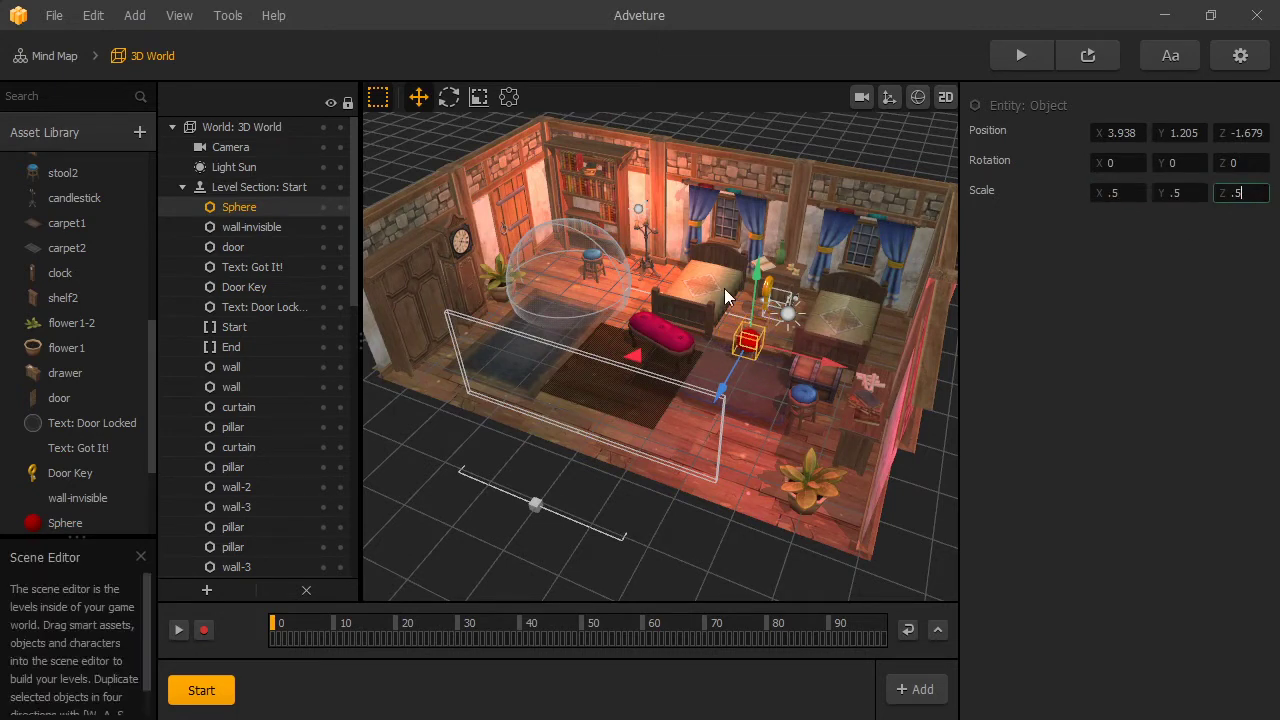
In the Sphere's logic, add an If Collide node wired from Start, triggered by the Character.
left_click(72, 525)
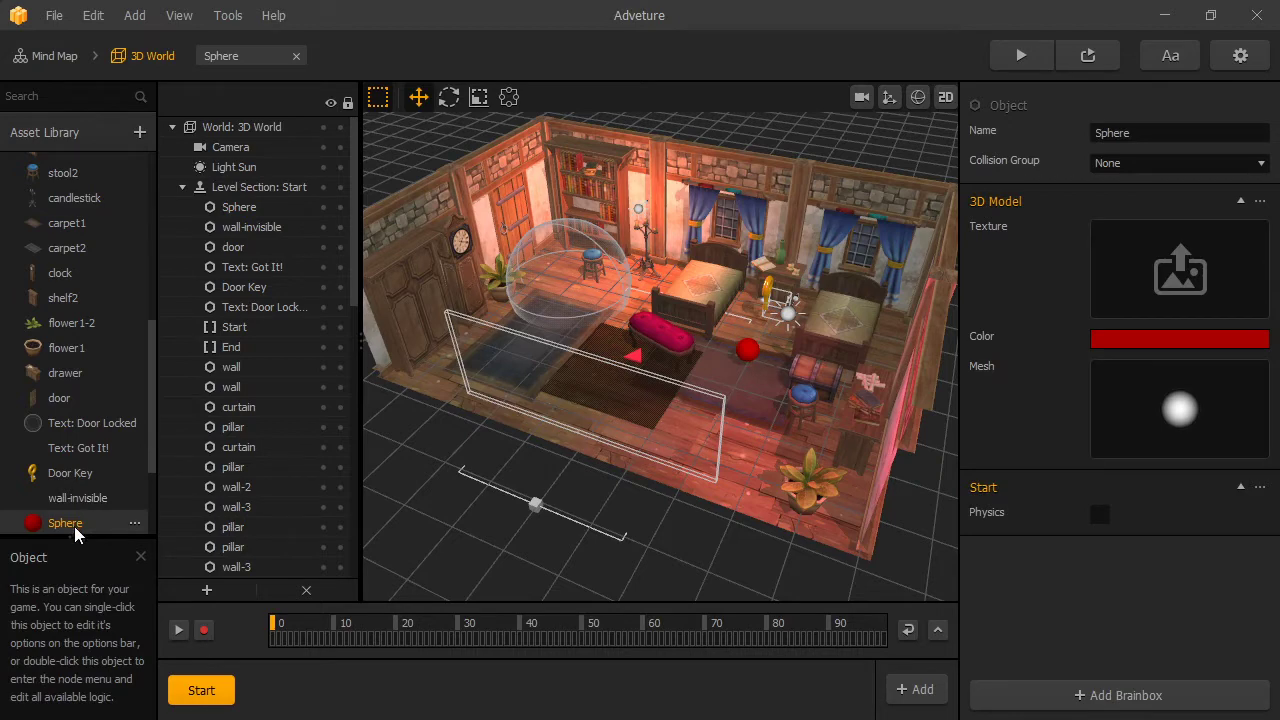
double_click(66, 523)
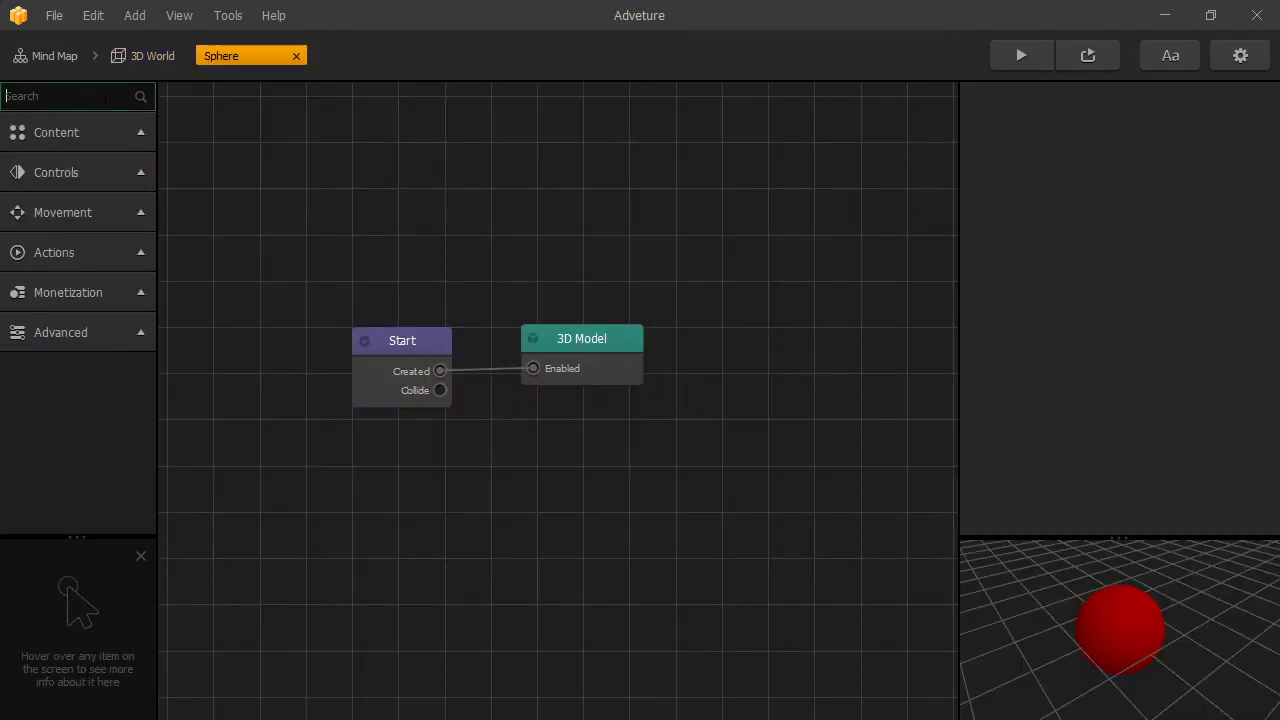
type("if")
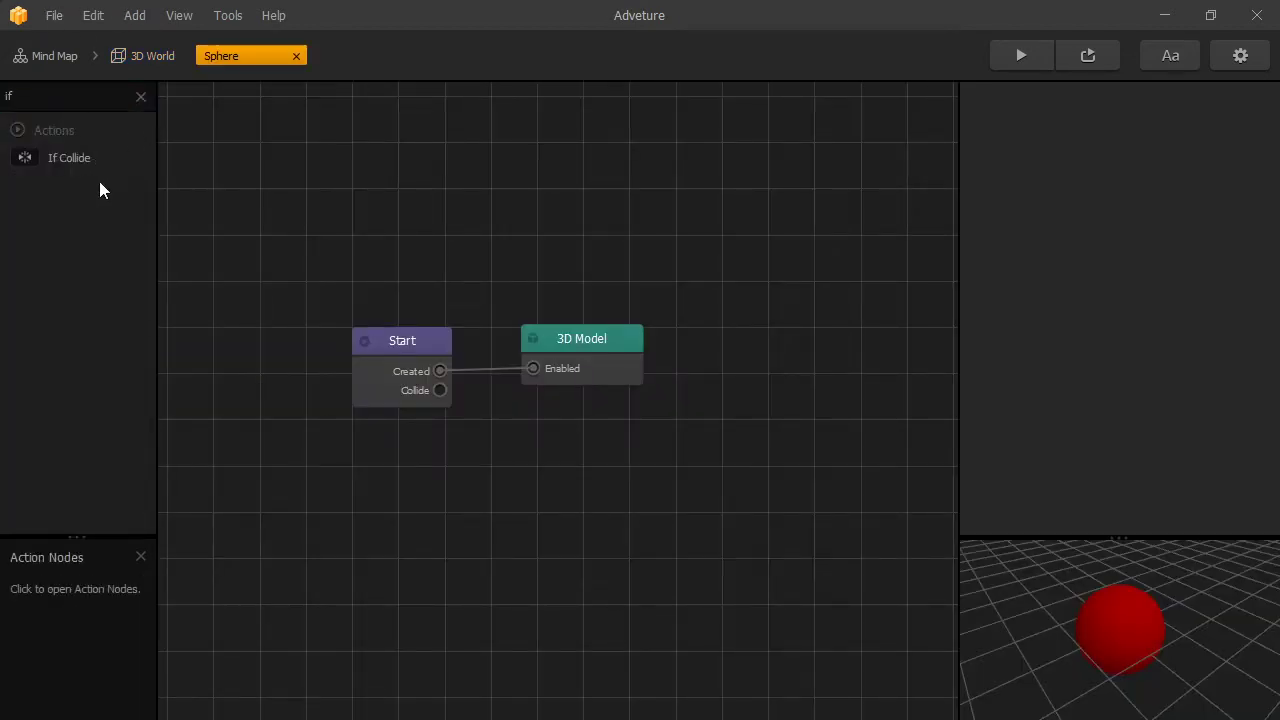
left_click_drag(69, 157, 441, 368)
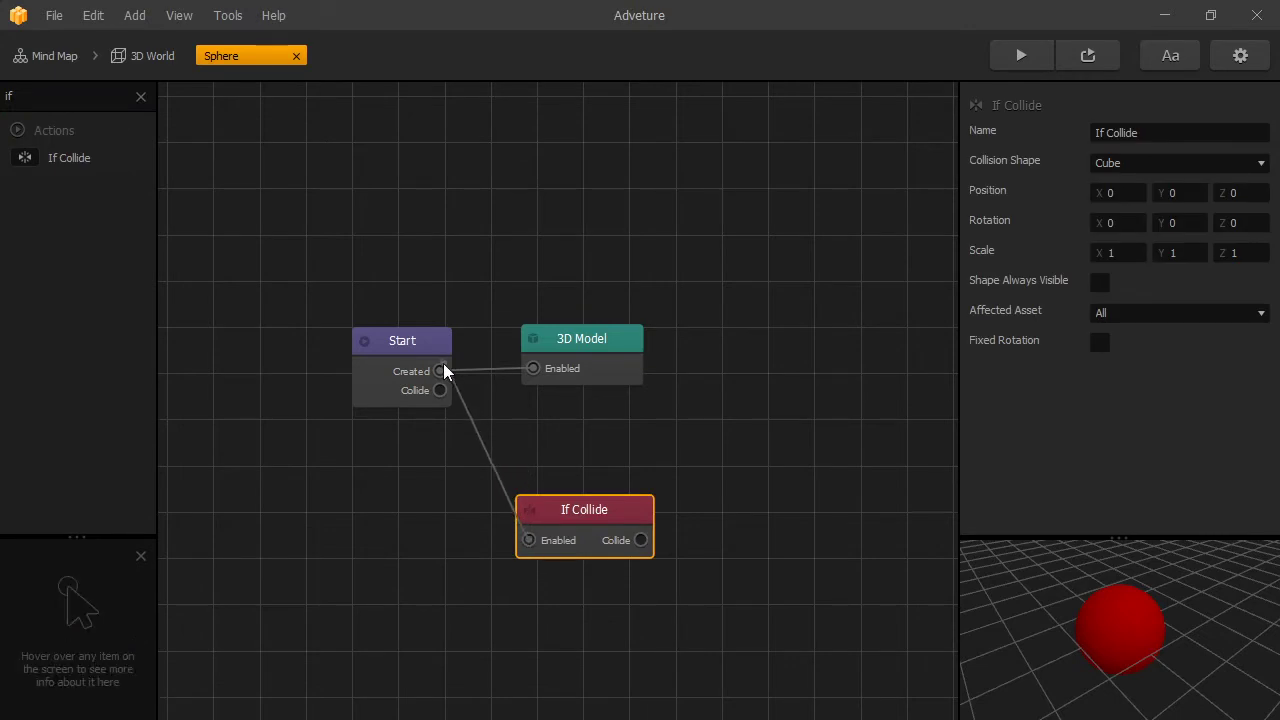
left_click_drag(593, 507, 600, 461)
left_click(1140, 313)
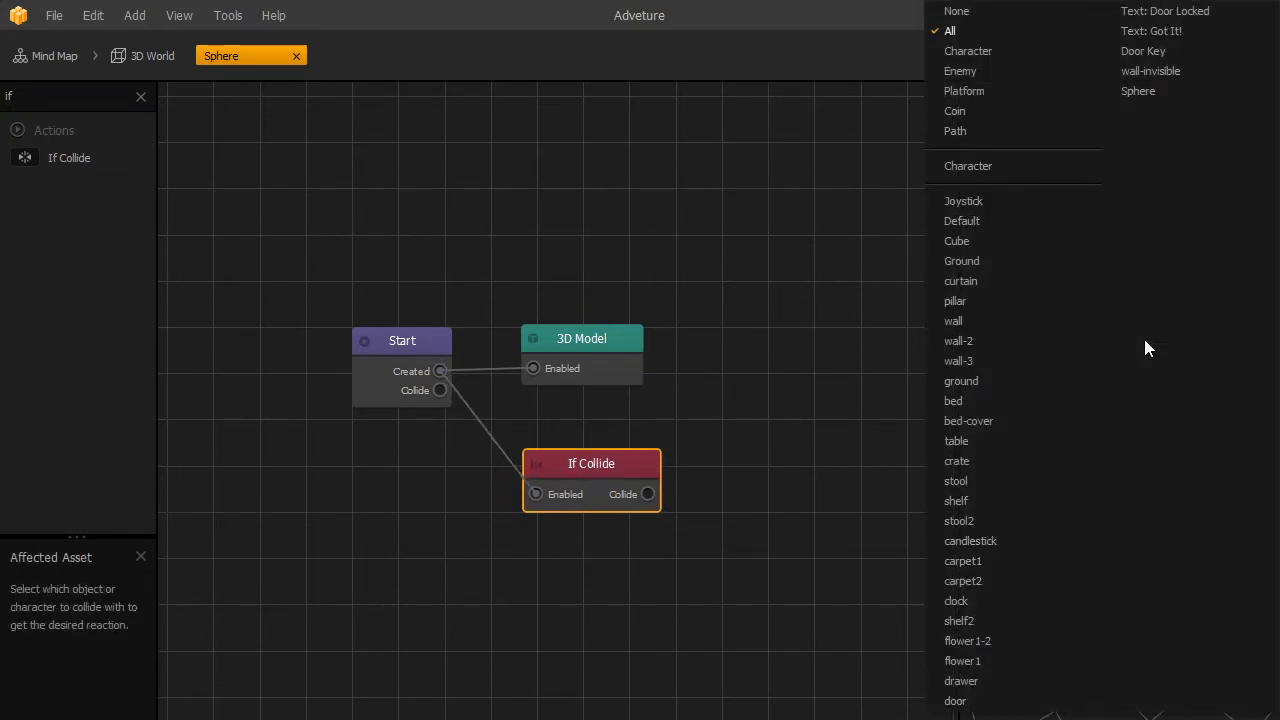
left_click(985, 166)
Add a Damage node on If Collide's Collide output, targeting Sensor.
left_click(140, 96)
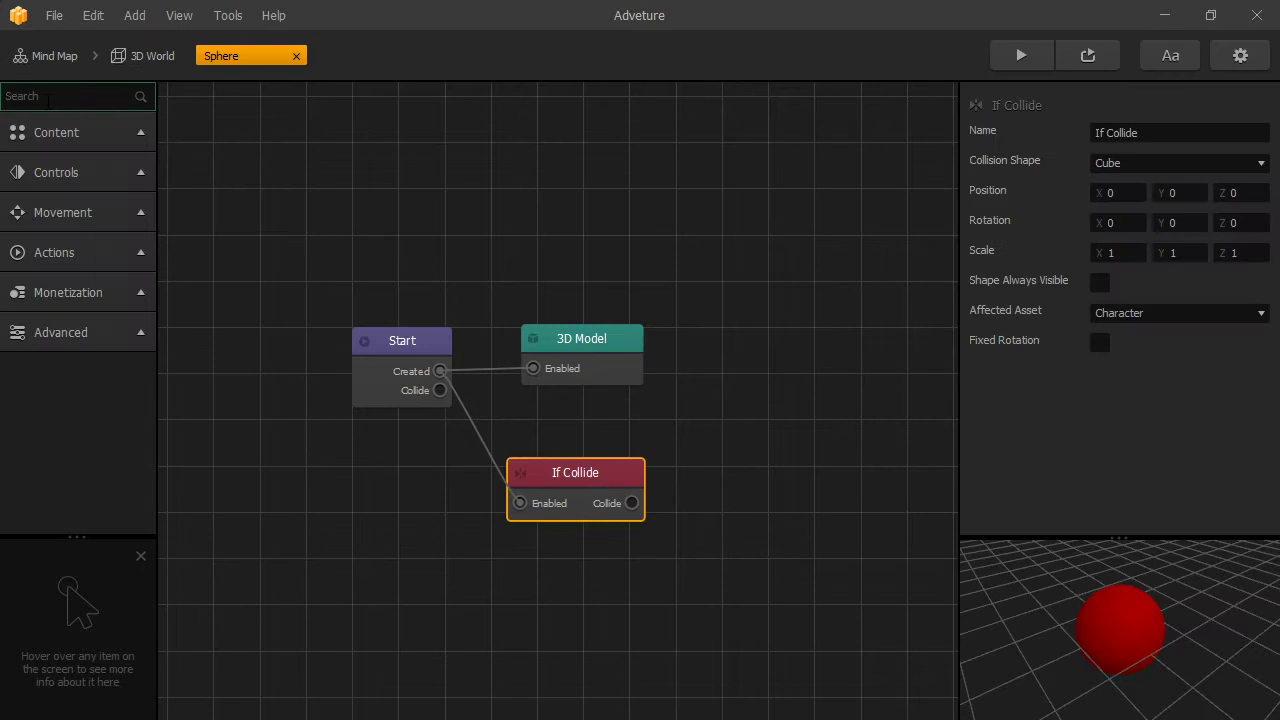
type("da")
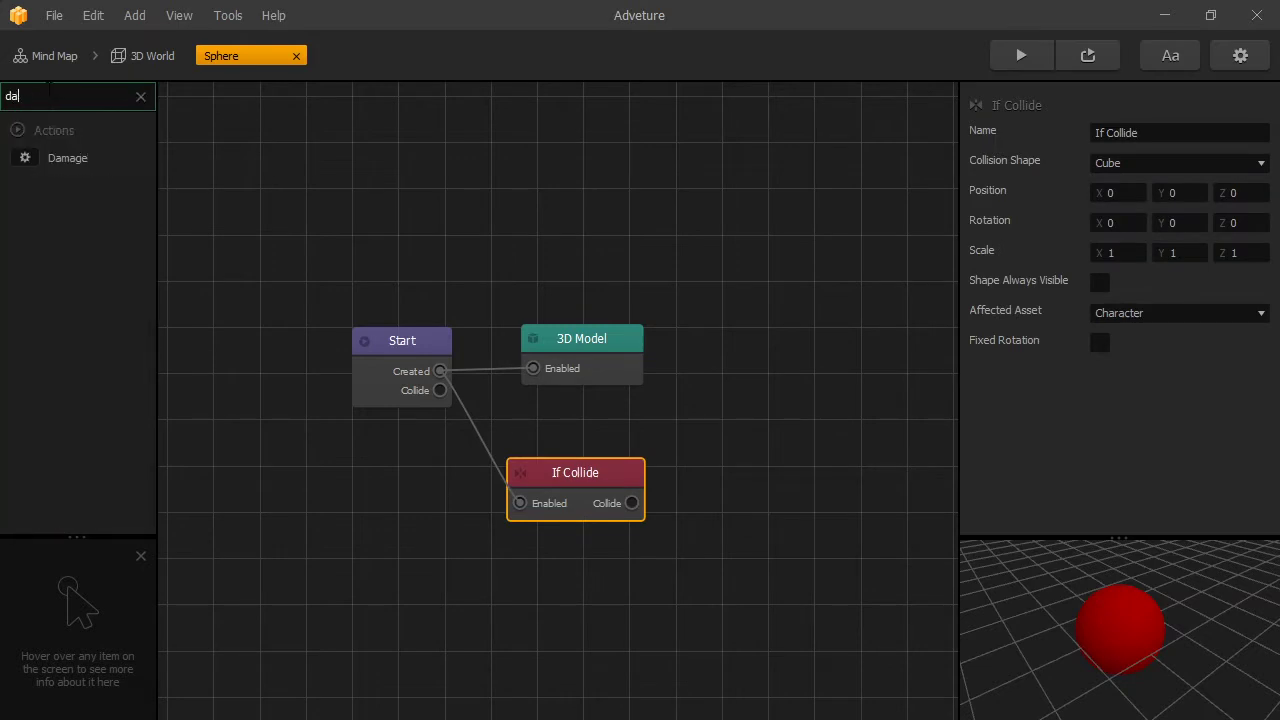
left_click_drag(52, 168, 497, 278)
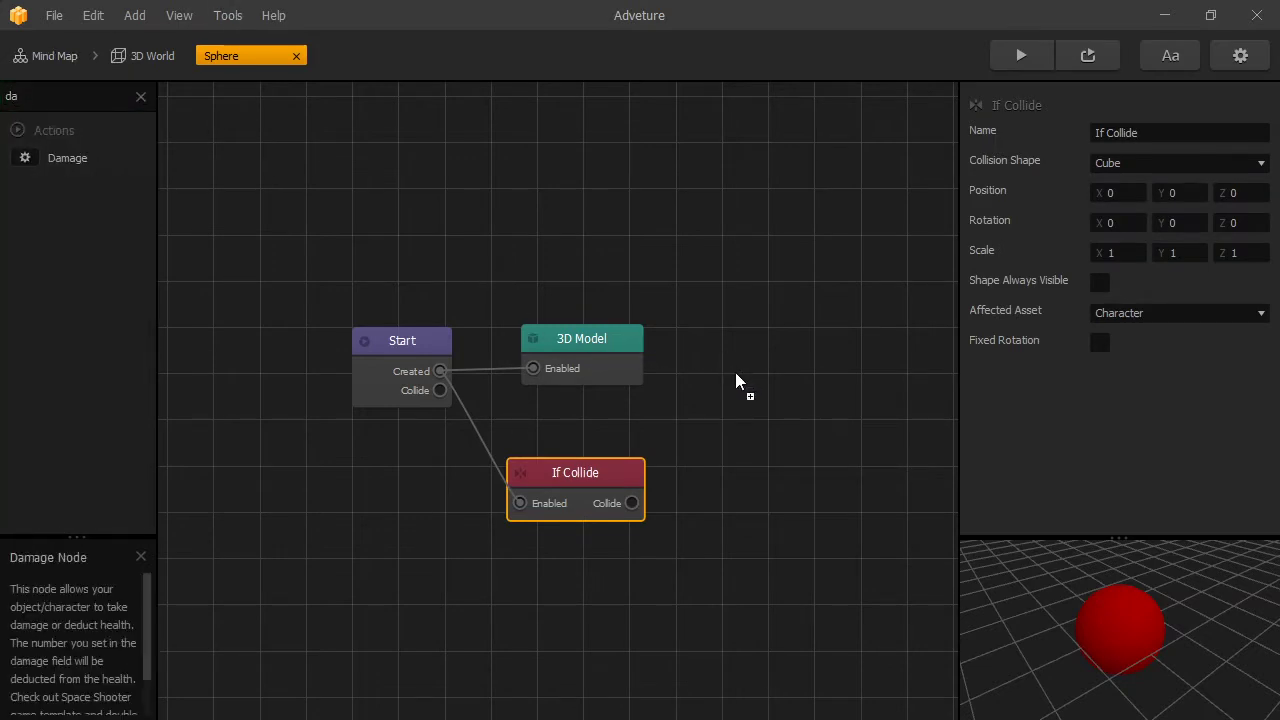
left_click_drag(735, 380, 629, 506)
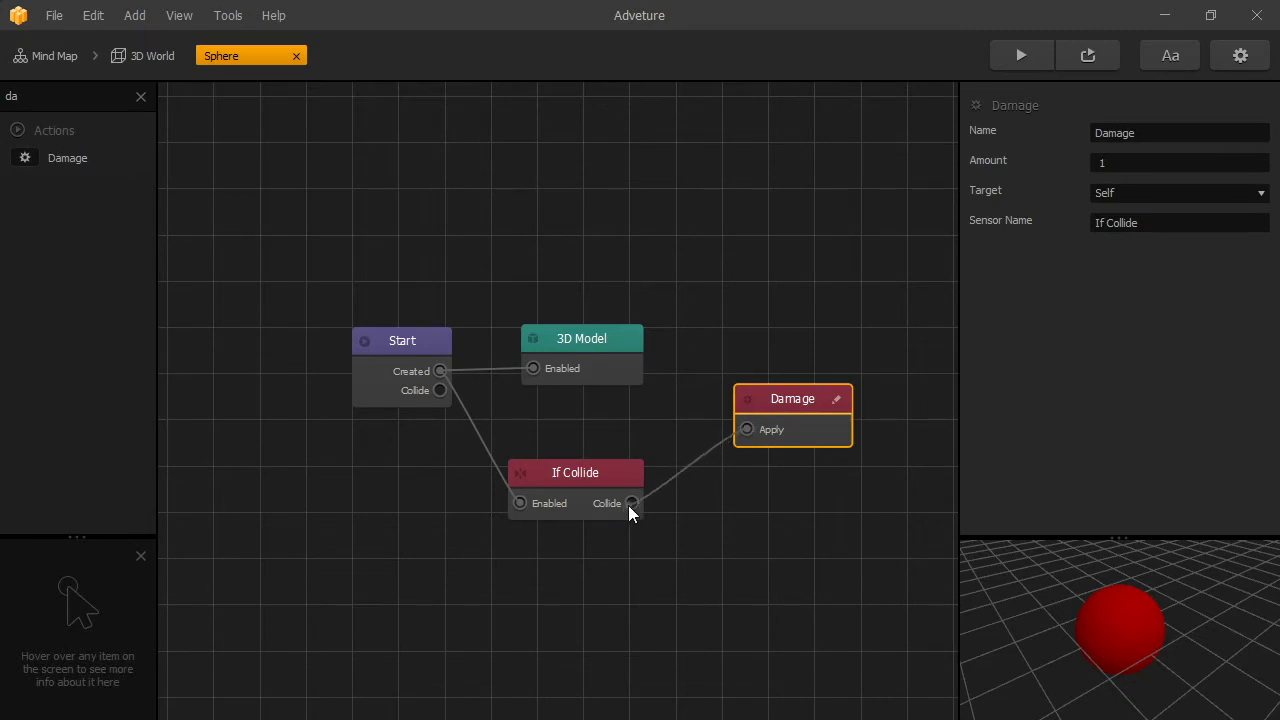
left_click(1163, 193)
left_click(1148, 239)
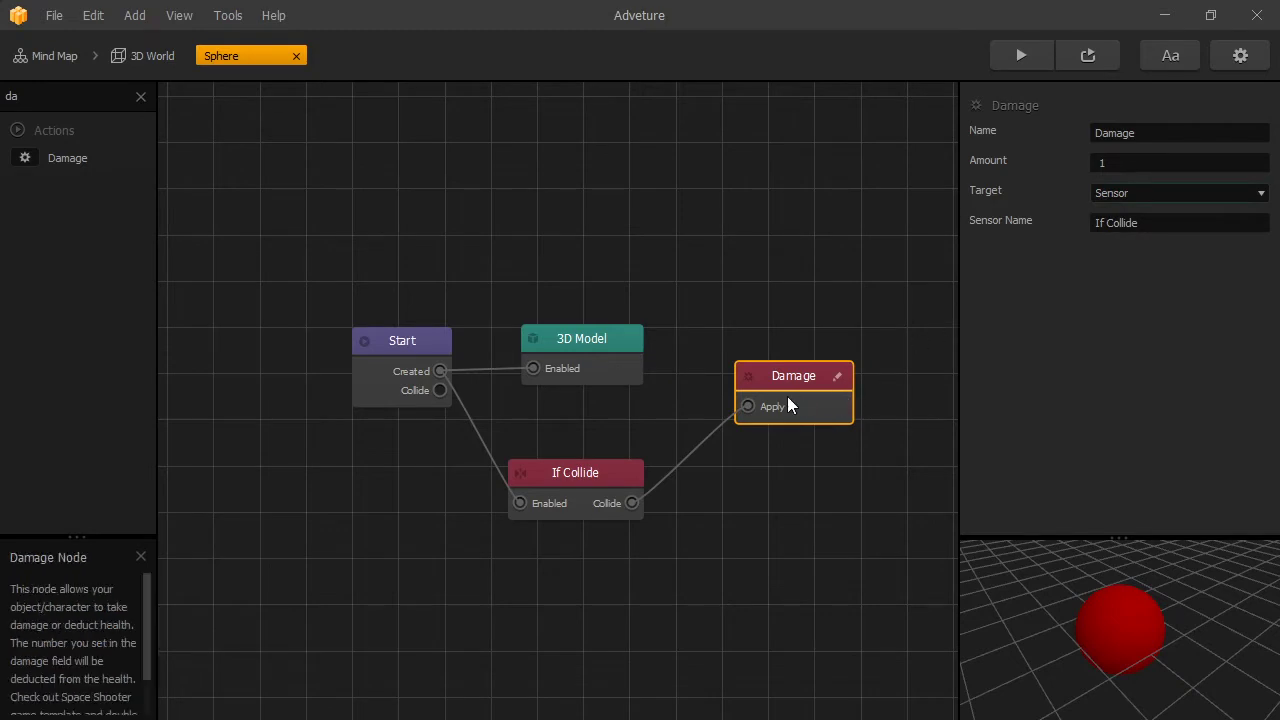
left_click(575, 474)
left_click(40, 95)
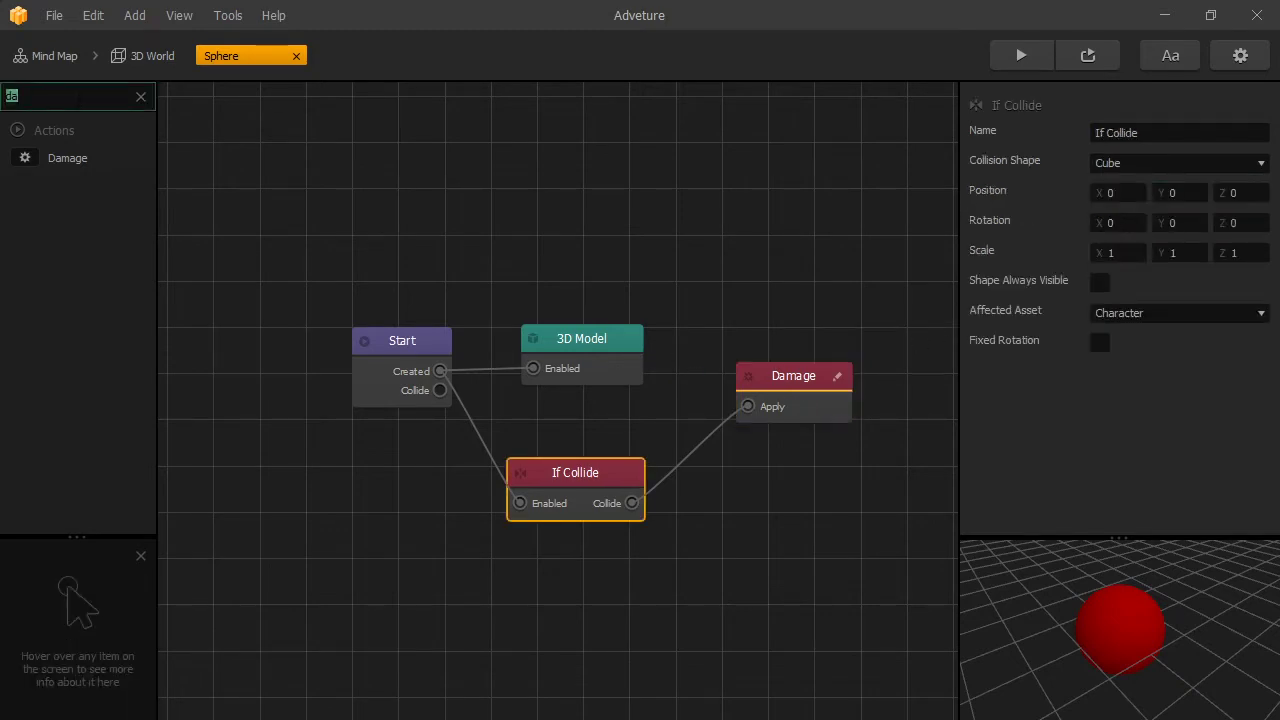
Add a Delay node after If Collide with a duration of 1.
type("d")
type("e")
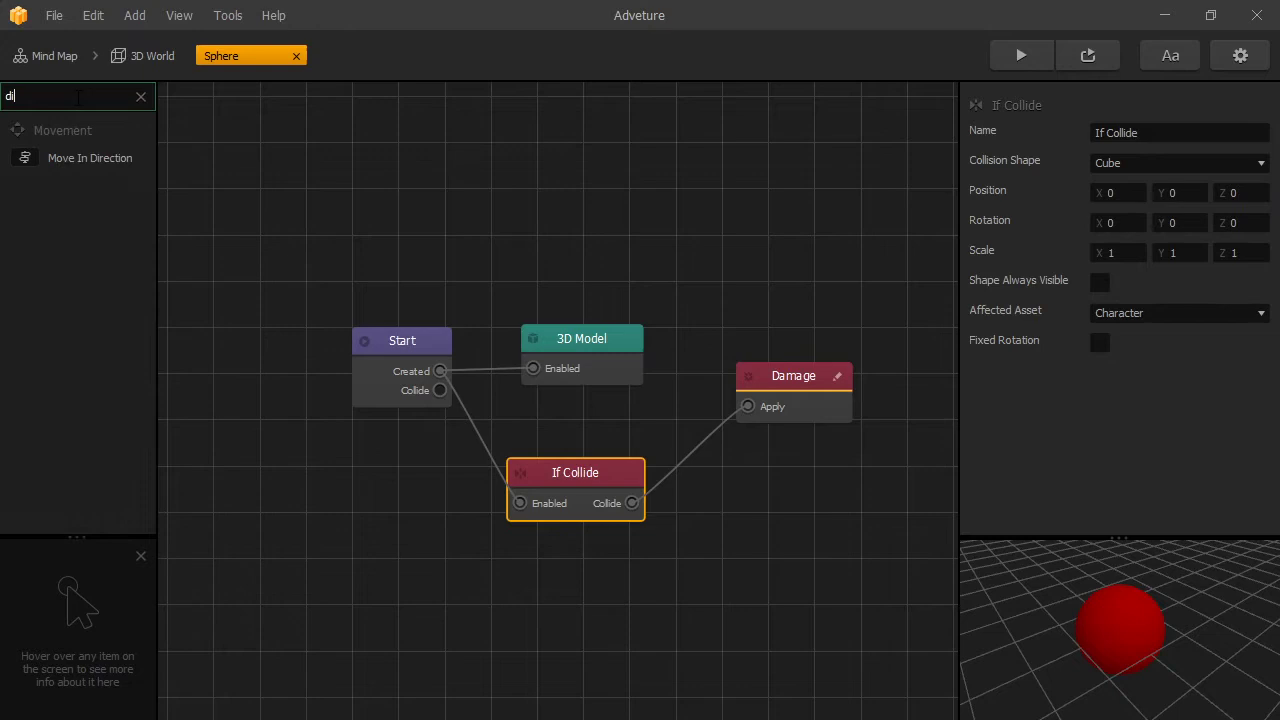
left_click_drag(61, 413, 631, 507)
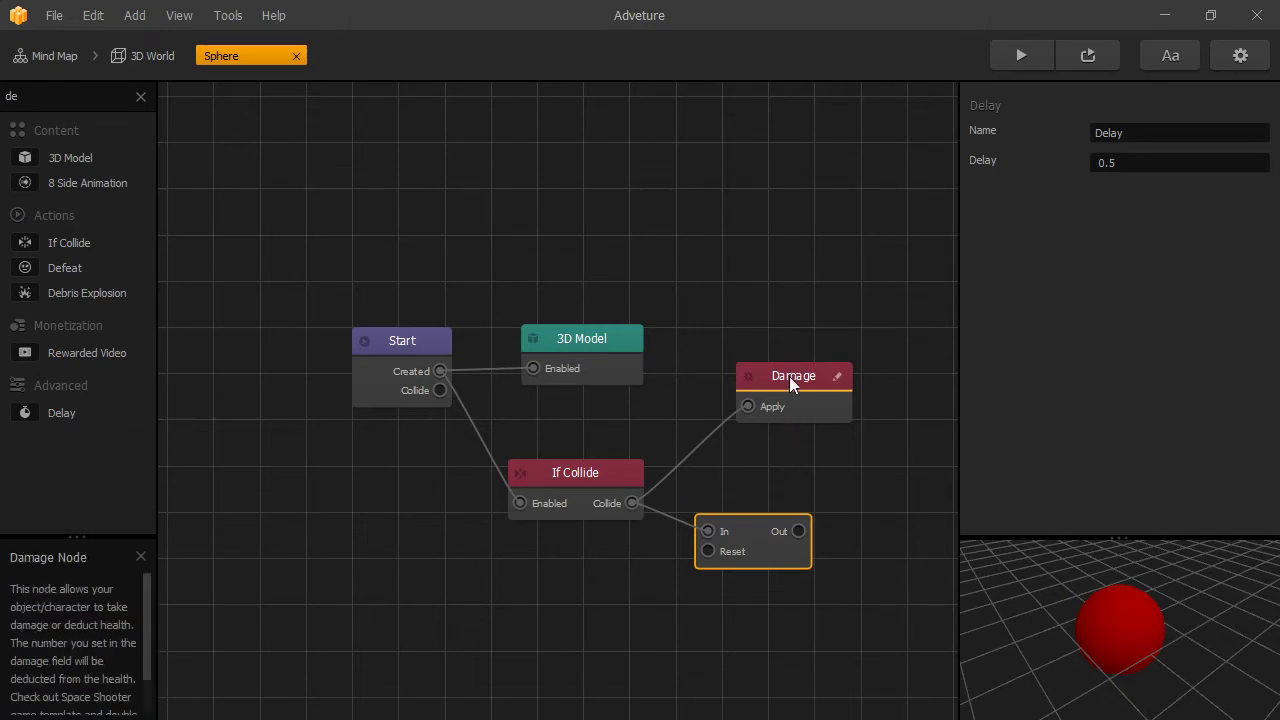
left_click(1133, 160)
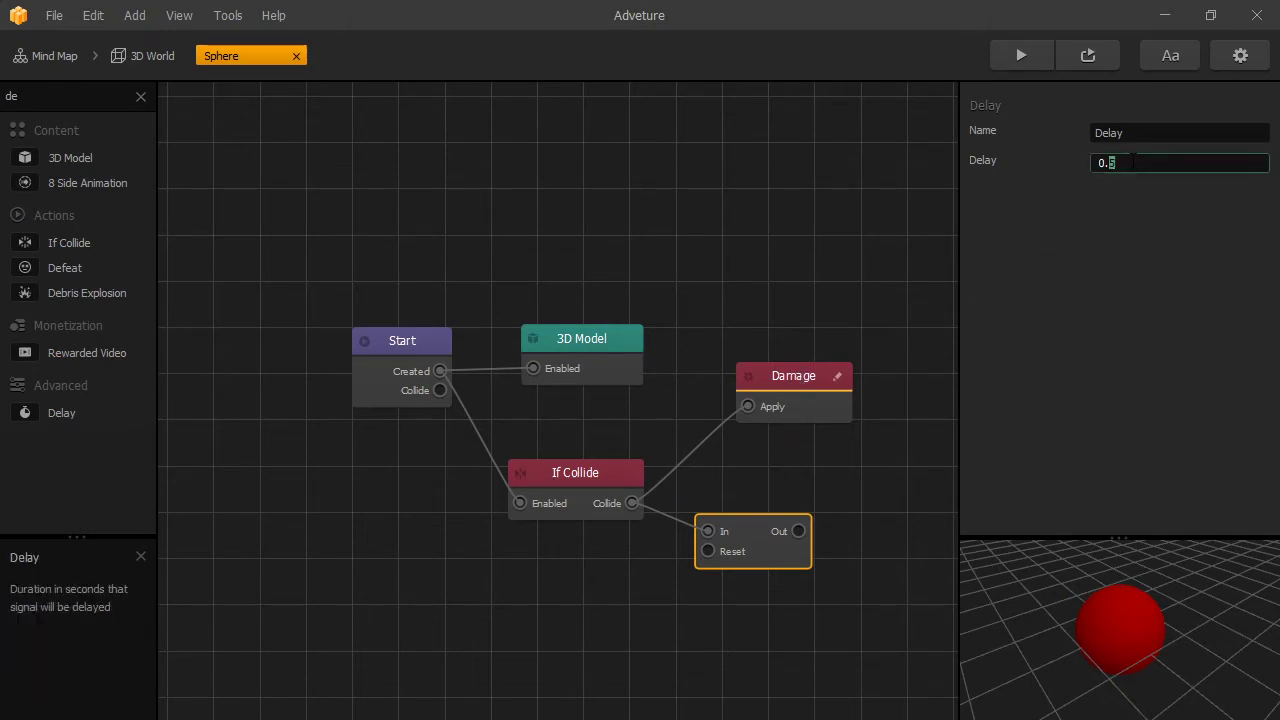
type("1")
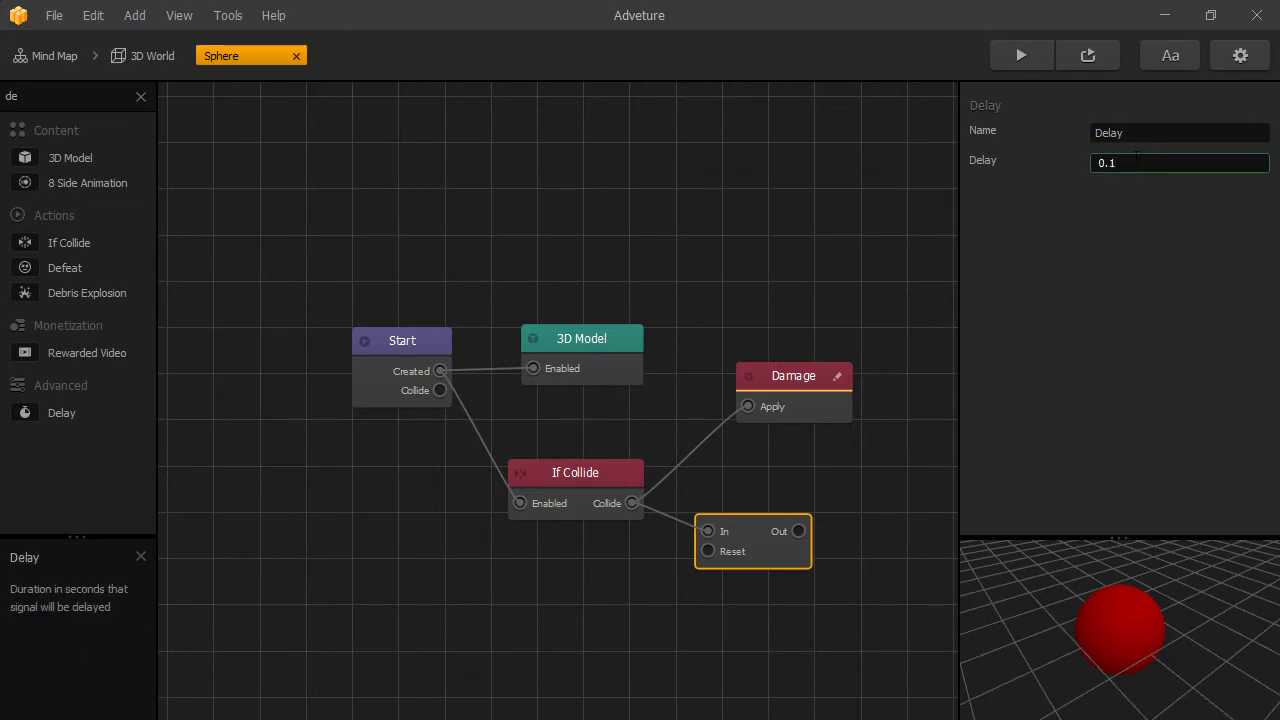
Add a Remove node wired from the Delay's output.
left_click(828, 280)
type("re")
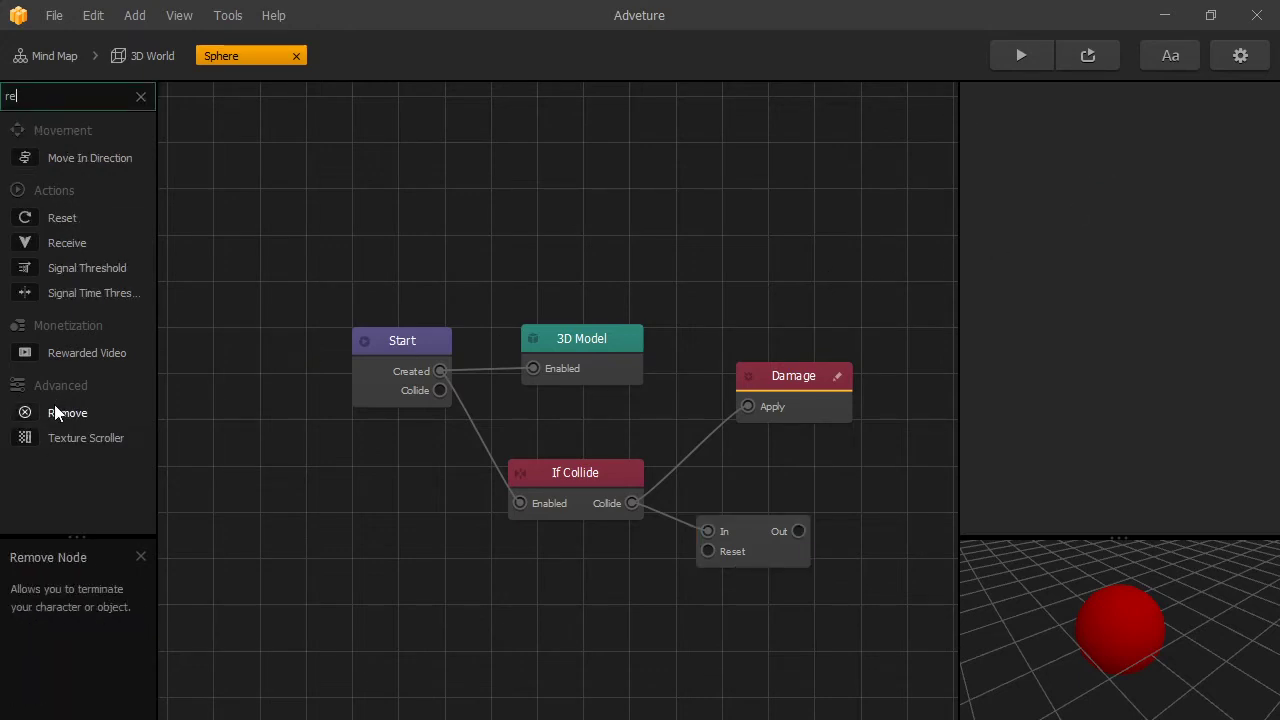
left_click_drag(55, 406, 740, 475)
left_click_drag(907, 532, 907, 532)
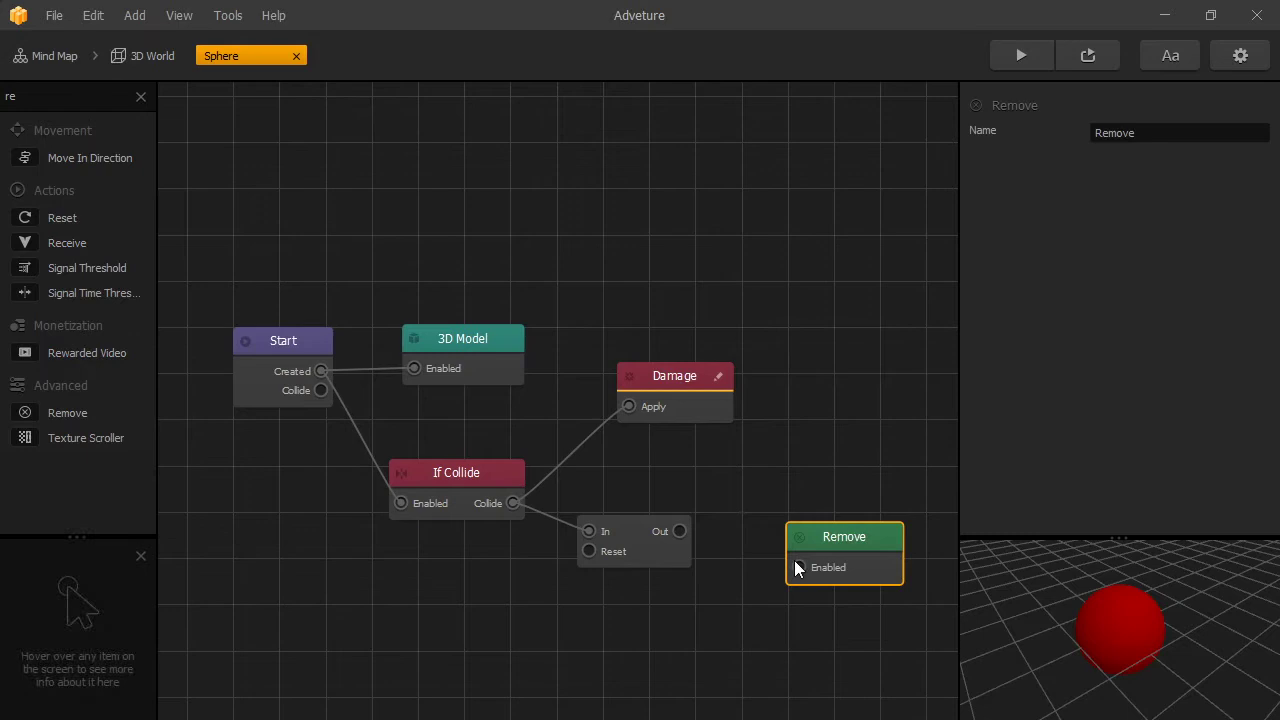
left_click_drag(799, 567, 681, 529)
Add a Wave node enabled from Start's Created output.
left_click(48, 96)
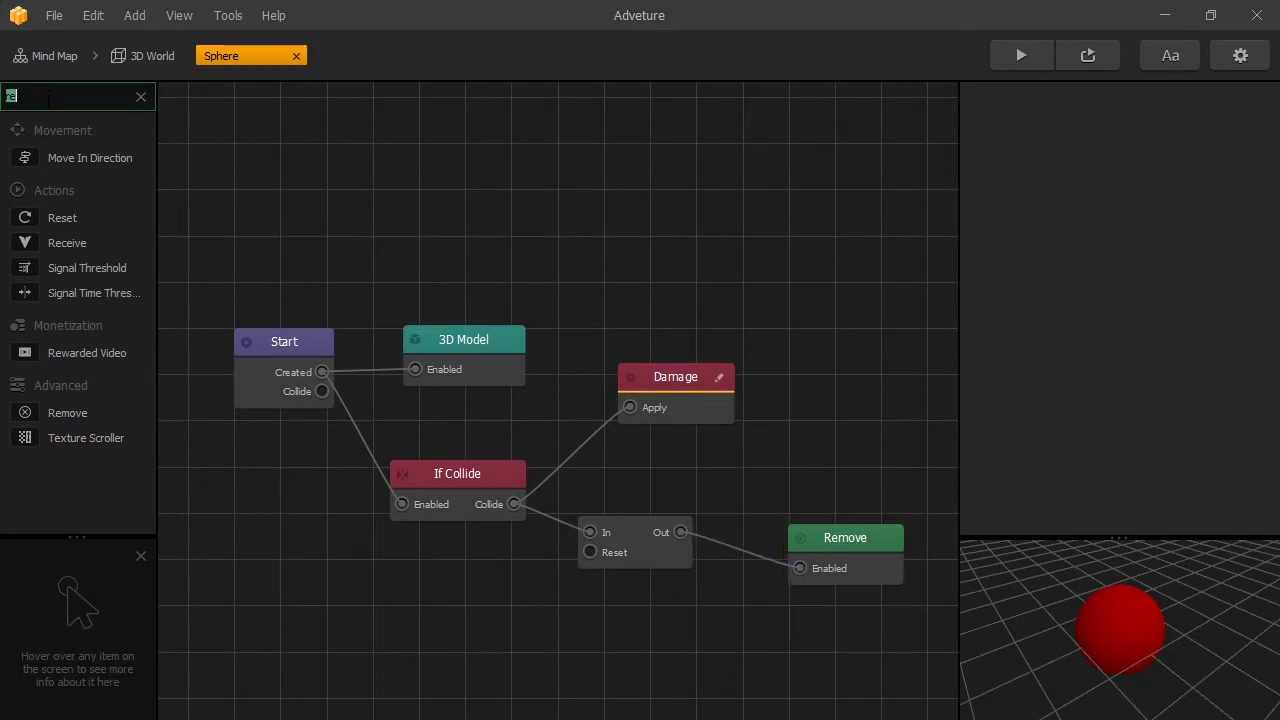
type("wa")
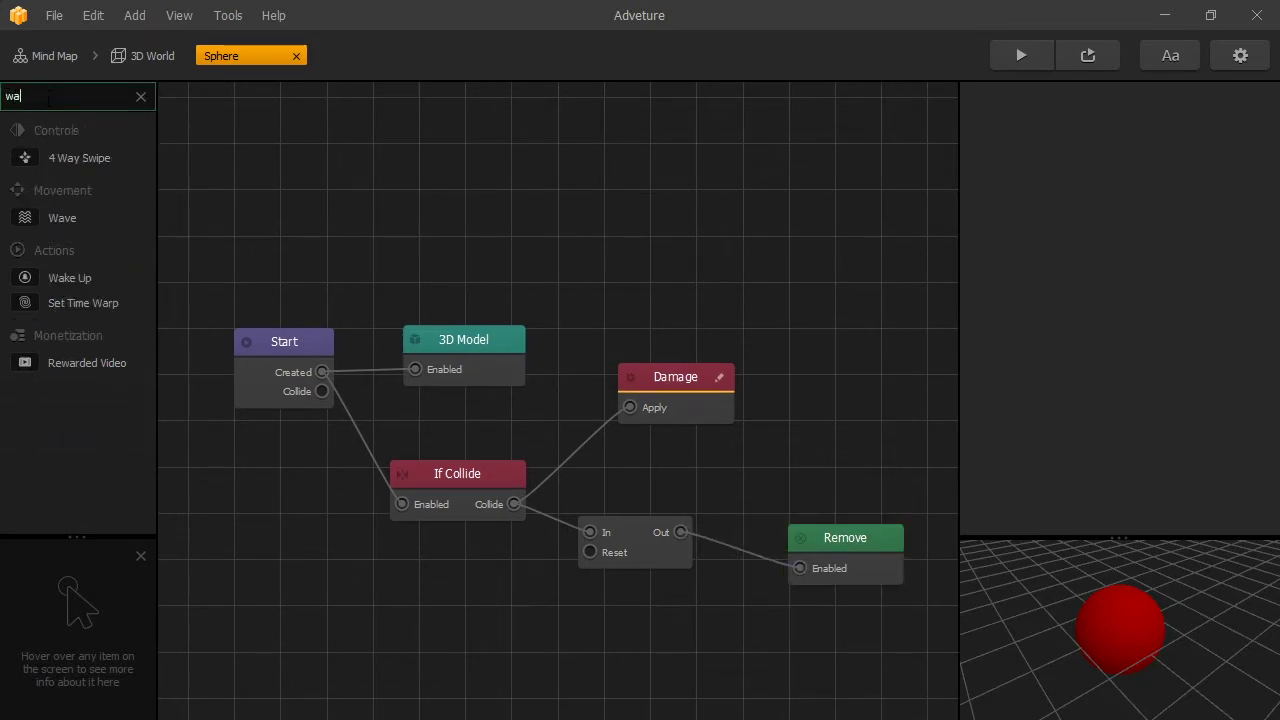
left_click_drag(625, 199, 625, 199)
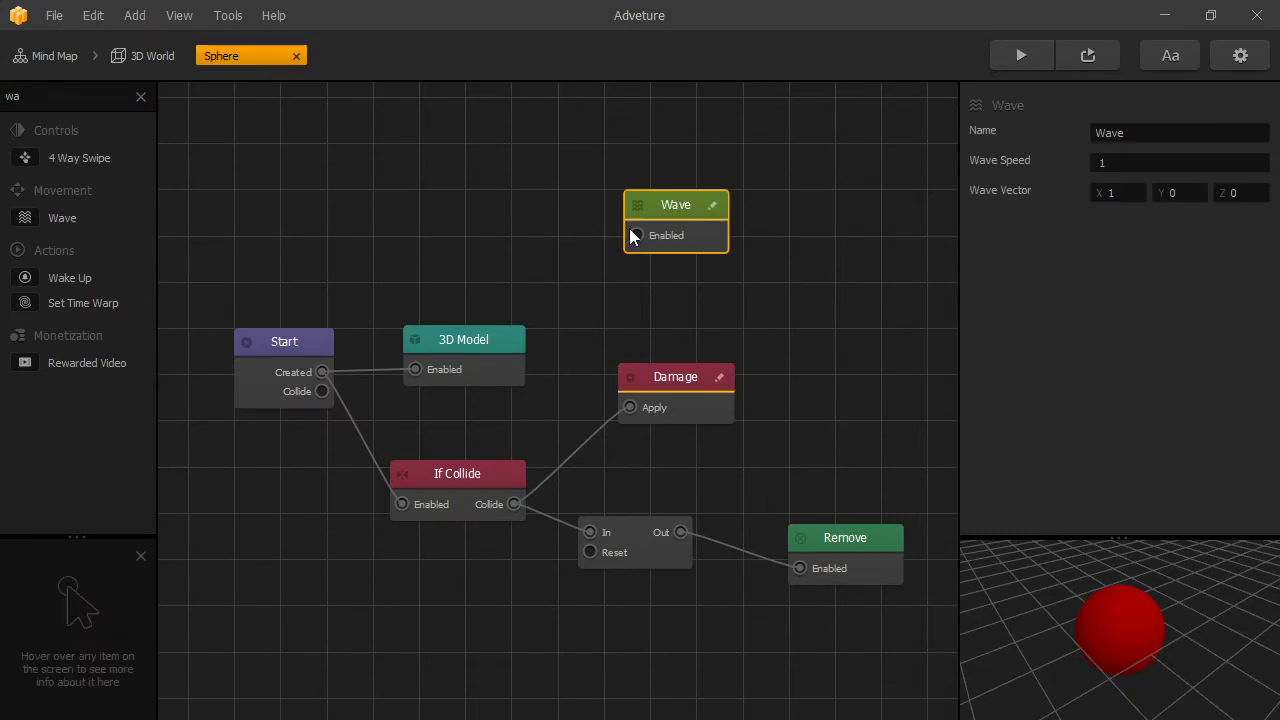
left_click_drag(505, 298, 319, 373)
Back in the 3D World, duplicate the red sphere twice and spread the copies across the floor.
left_click(145, 56)
left_click(757, 360)
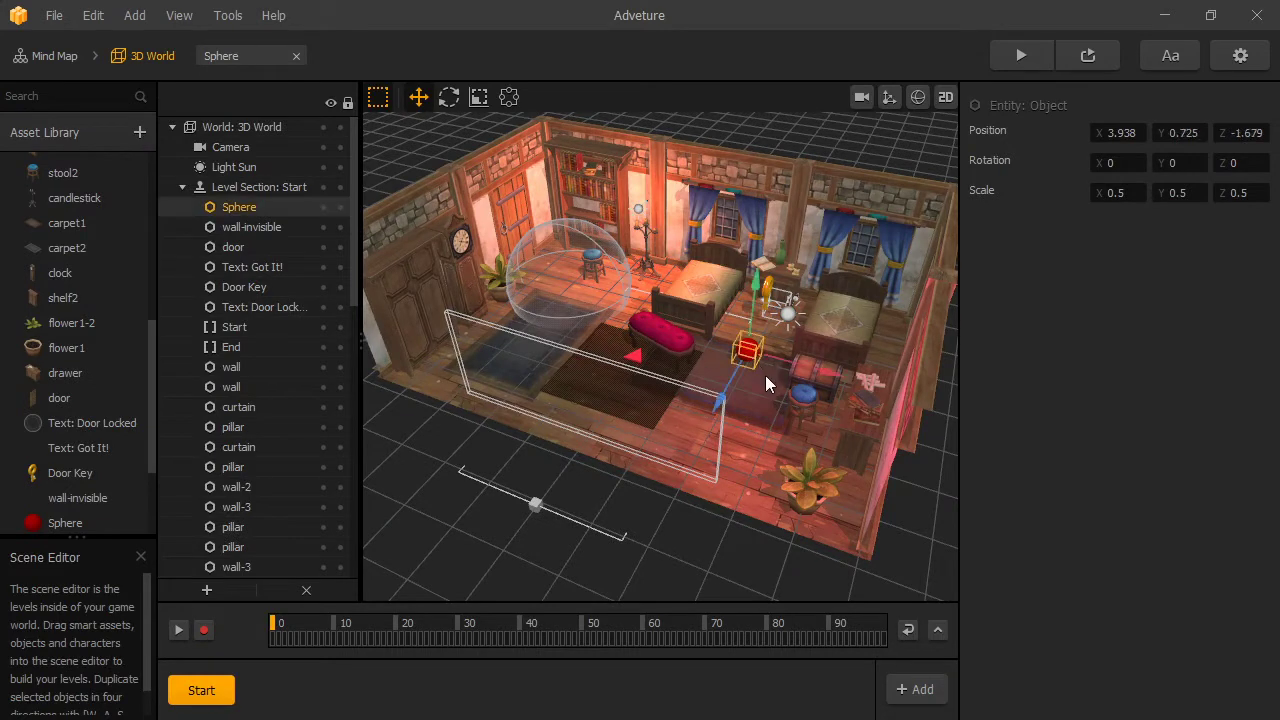
key("a")
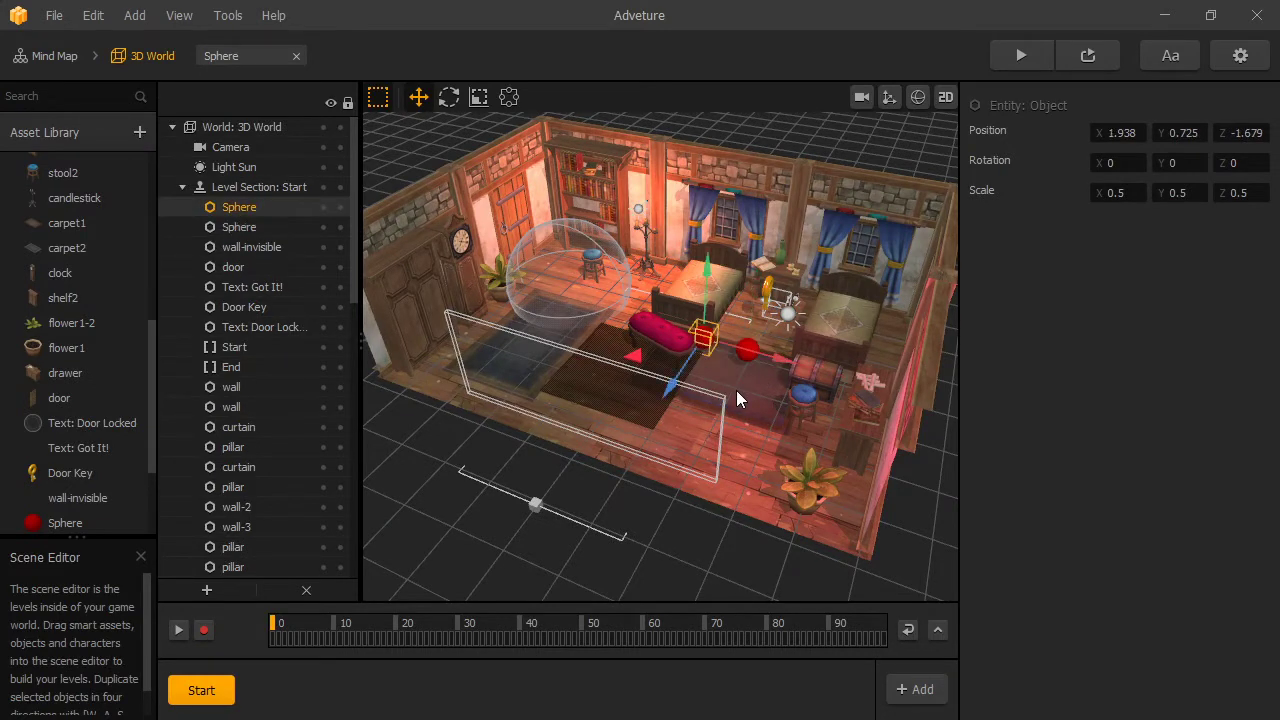
left_click_drag(683, 377, 591, 496)
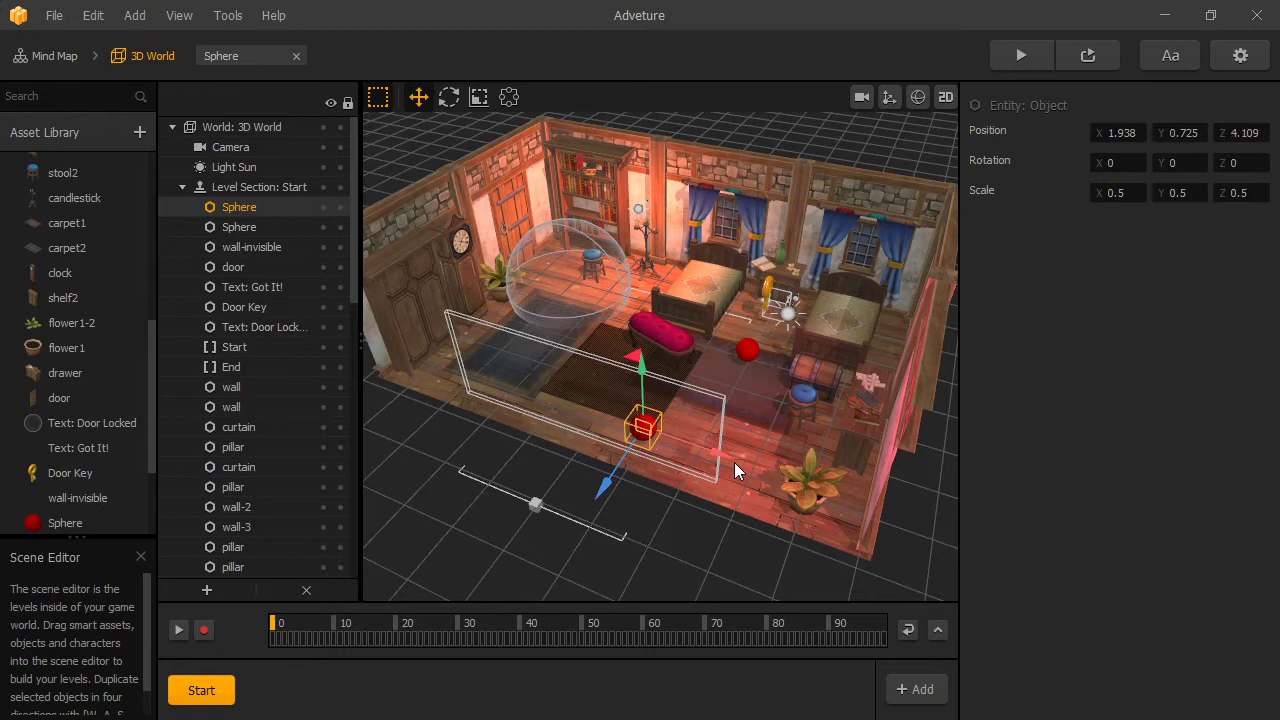
left_click_drag(690, 436, 815, 471)
key("d")
left_click_drag(690, 533, 697, 498)
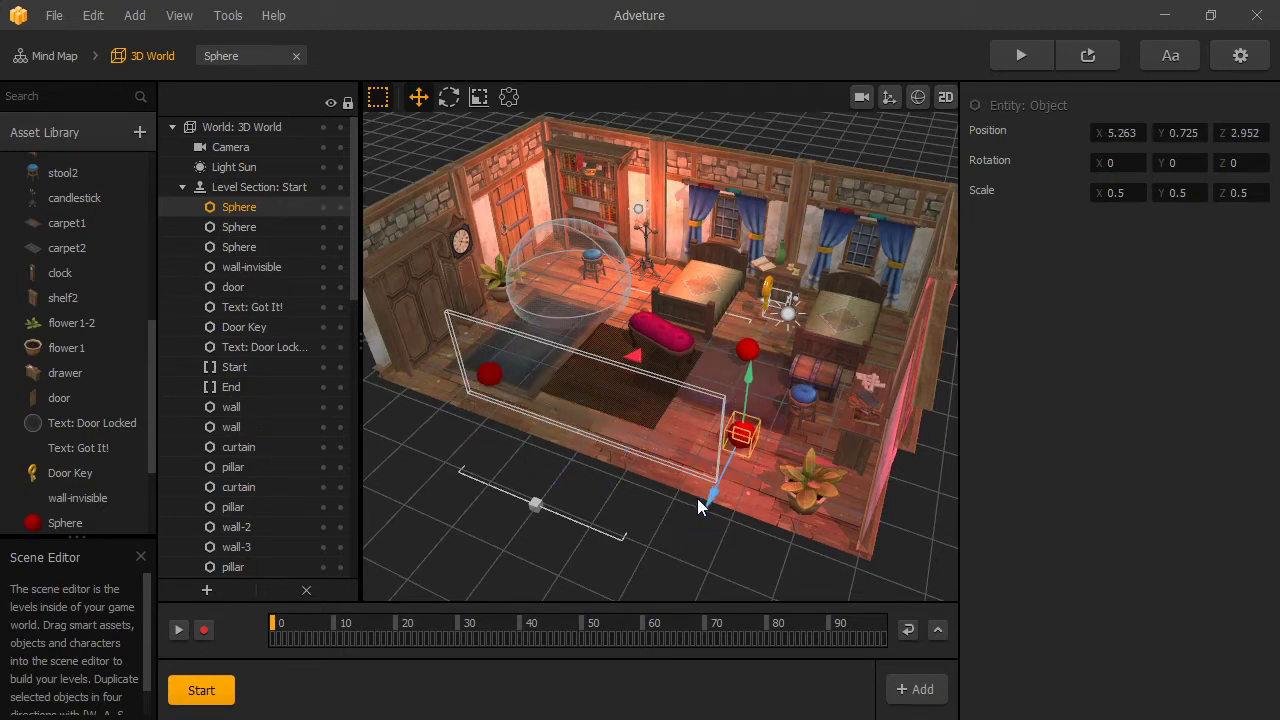
scroll(83, 235, "up", 10)
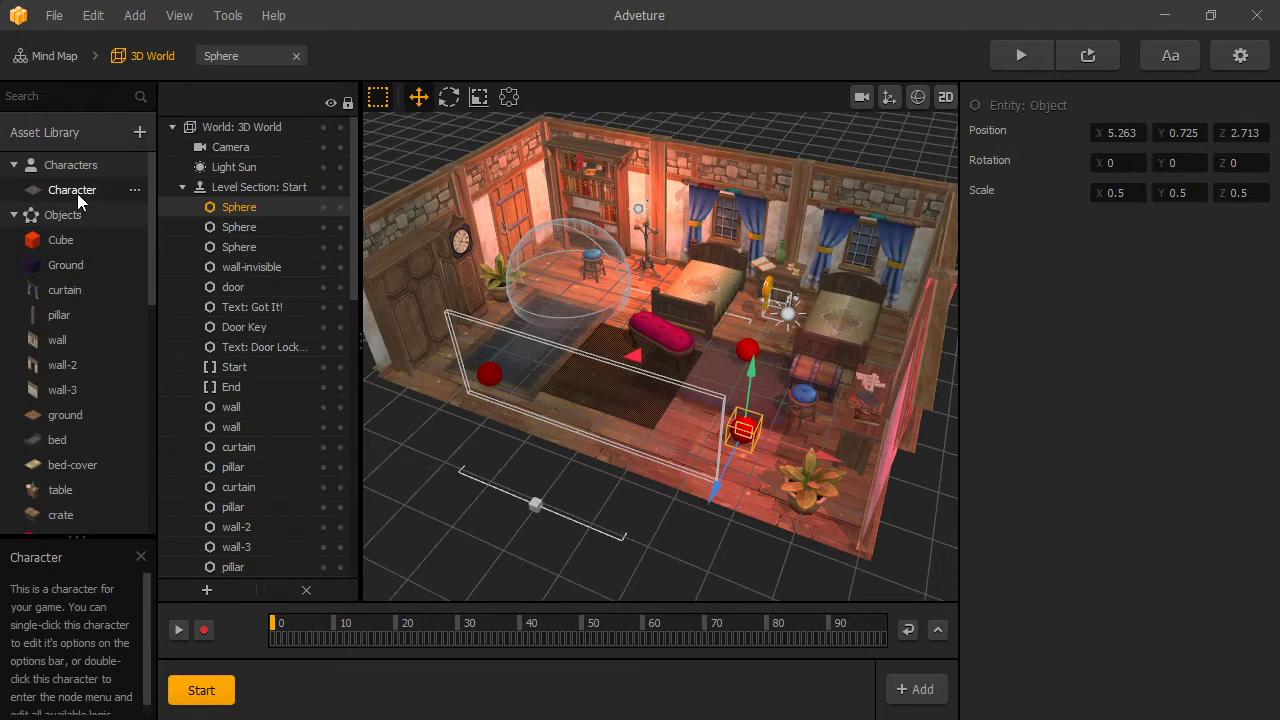
Add a Health node to the Character's graph with starting health 3.
double_click(80, 189)
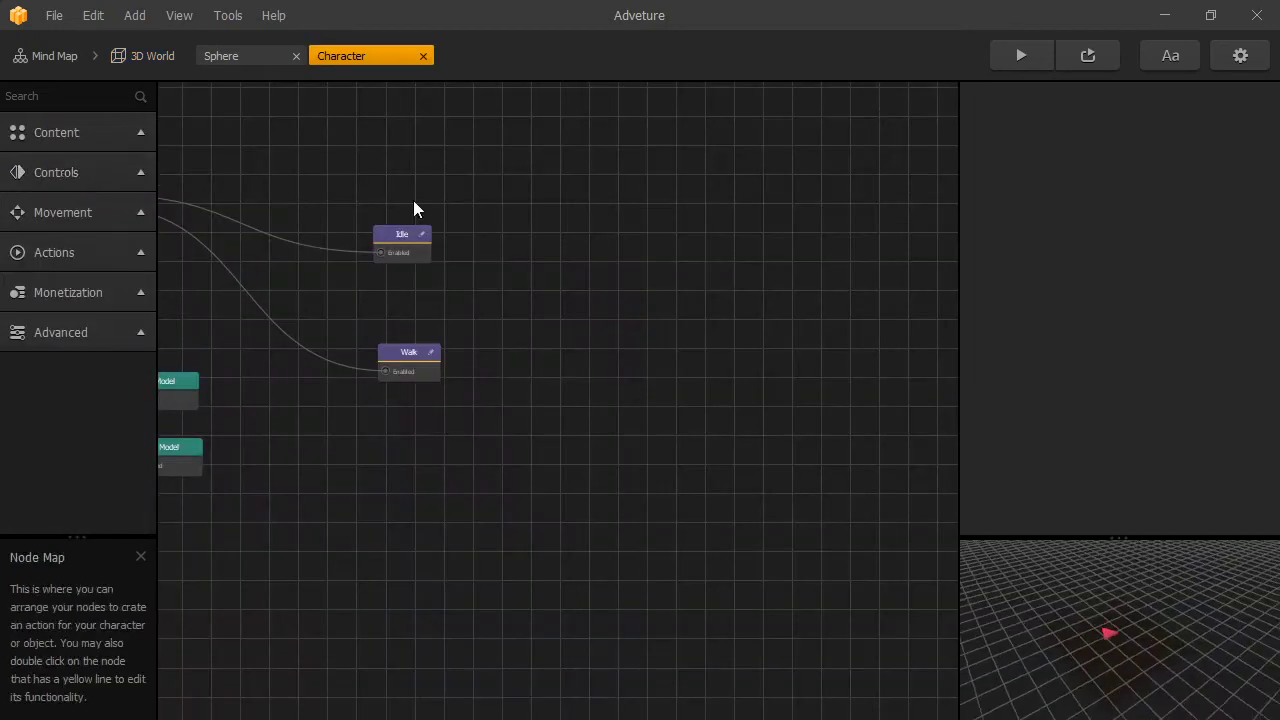
type("he")
left_click_drag(60, 214, 117, 243)
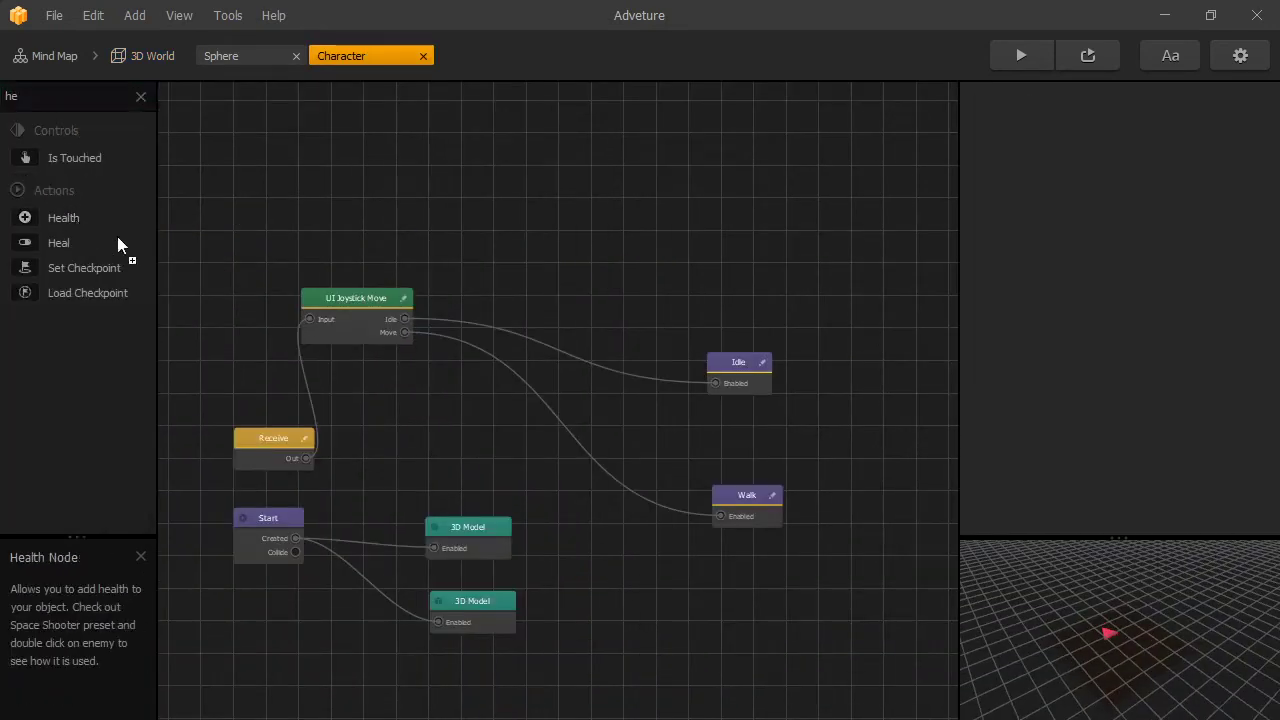
mouse_move(459, 400)
left_mouse_down()
mouse_move(520, 455)
mouse_move(524, 427)
mouse_move(504, 423)
left_mouse_up()
left_click(1150, 163)
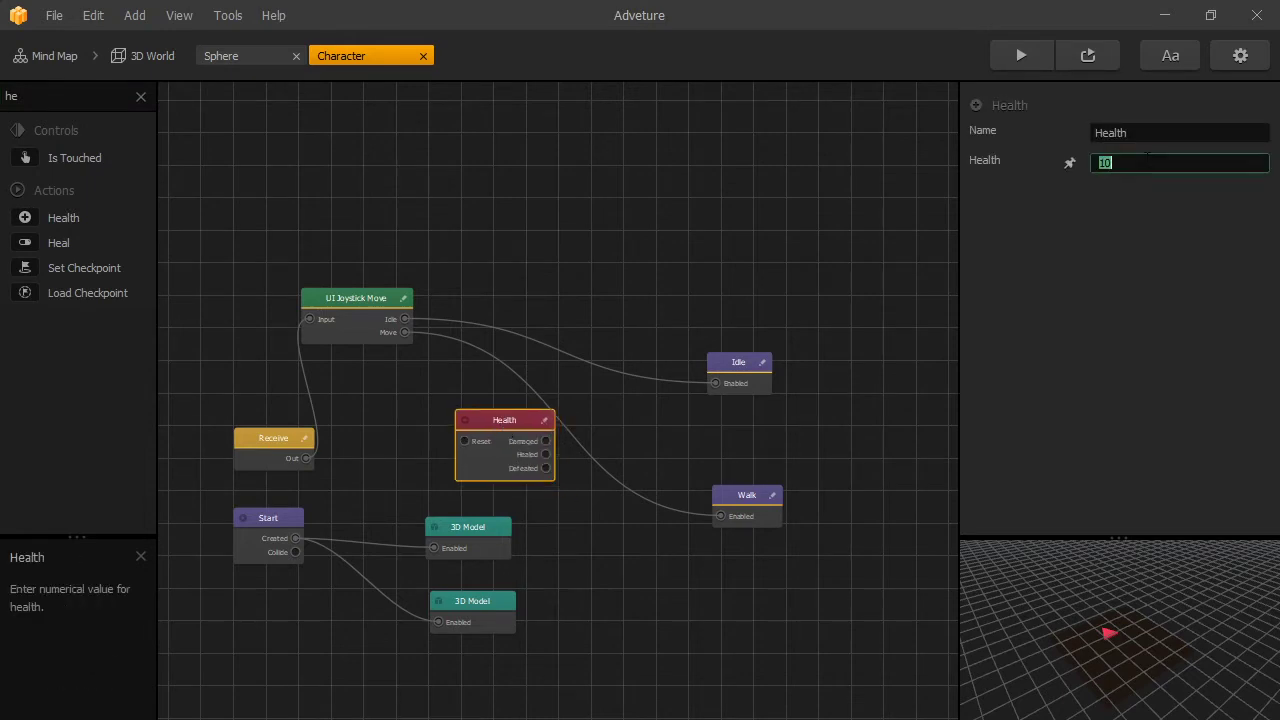
type("3")
Add an Event Observer node and wire Health's Defeated output to its Game Over.
left_click(57, 107)
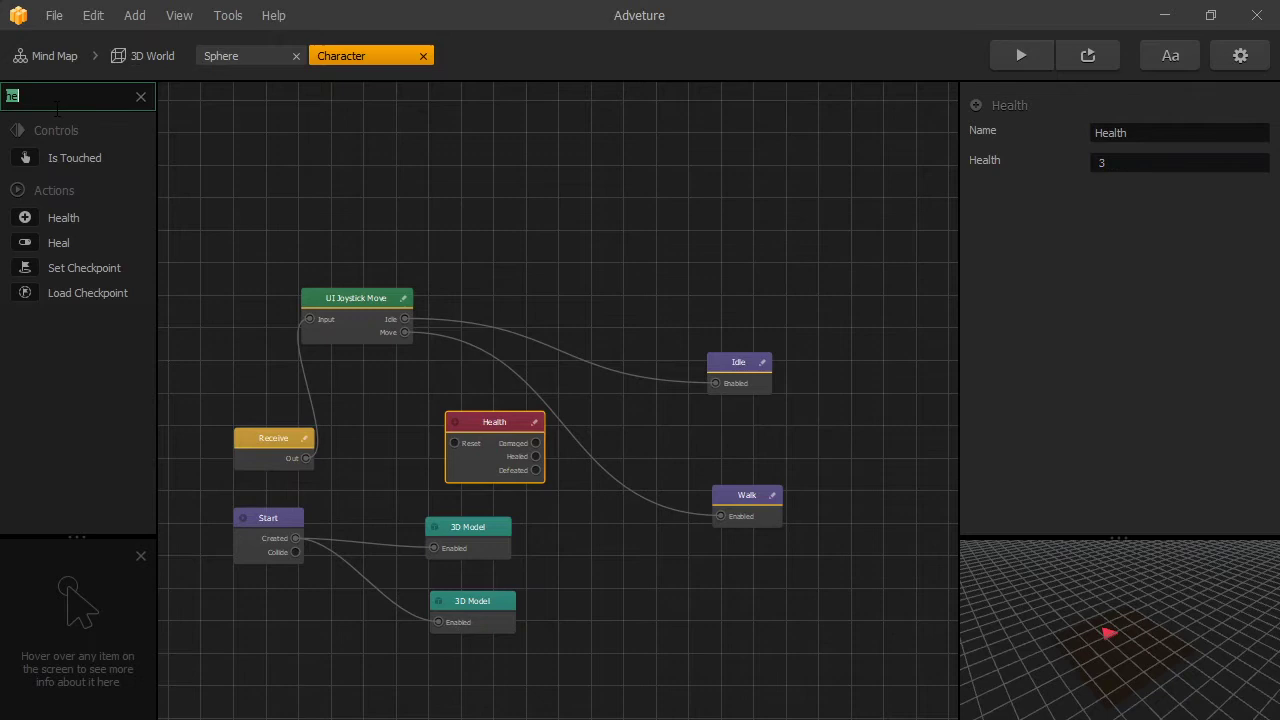
type("e")
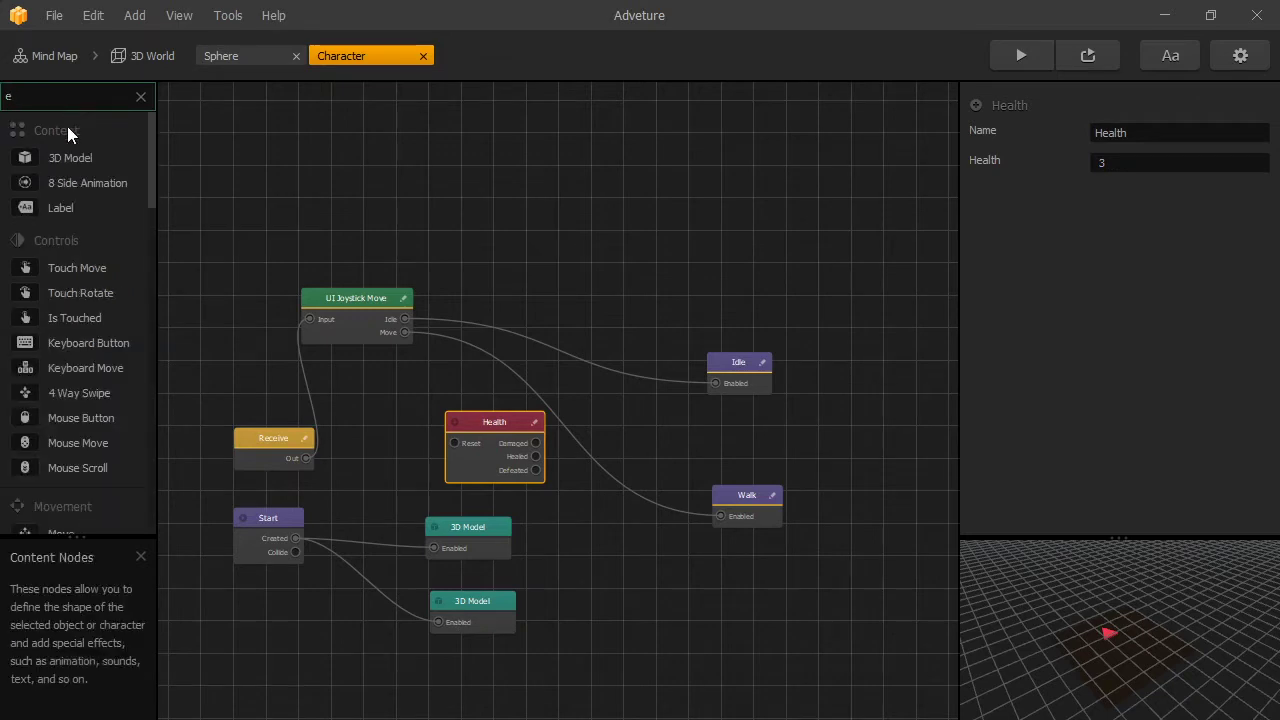
type("v")
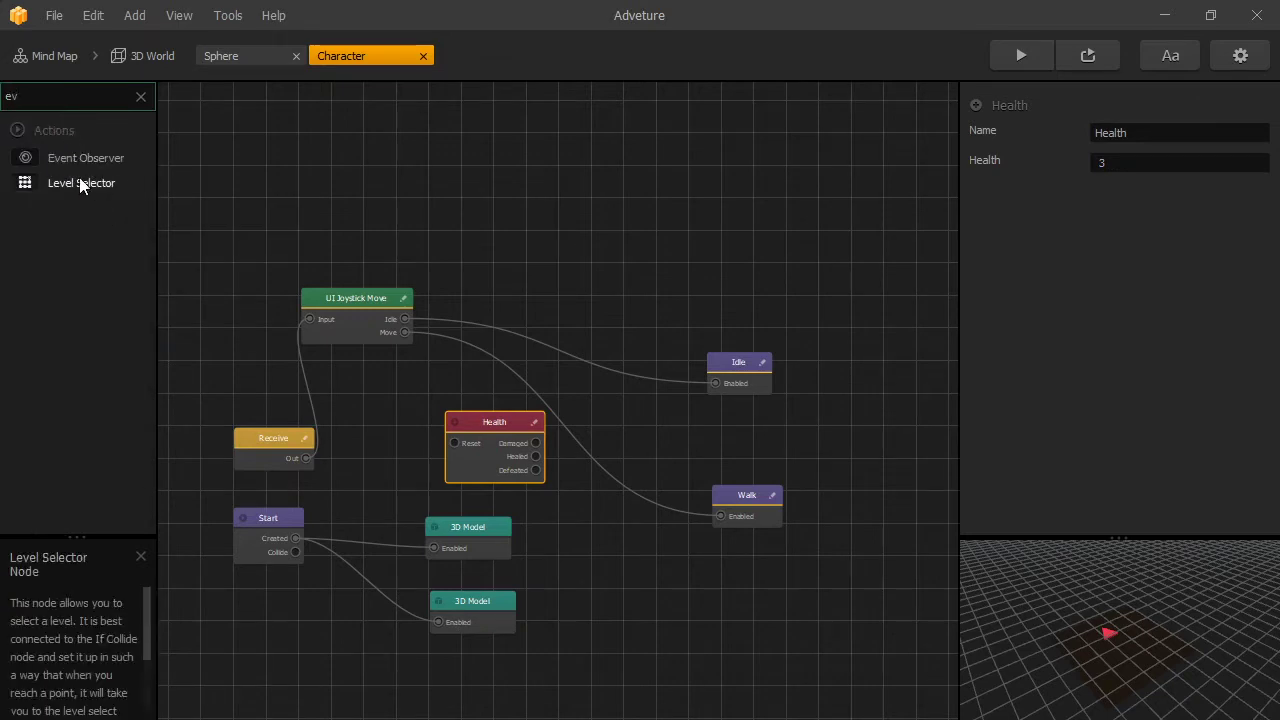
left_click_drag(70, 158, 270, 301)
mouse_move(639, 572)
left_mouse_down()
mouse_move(679, 577)
mouse_move(535, 471)
left_mouse_up()
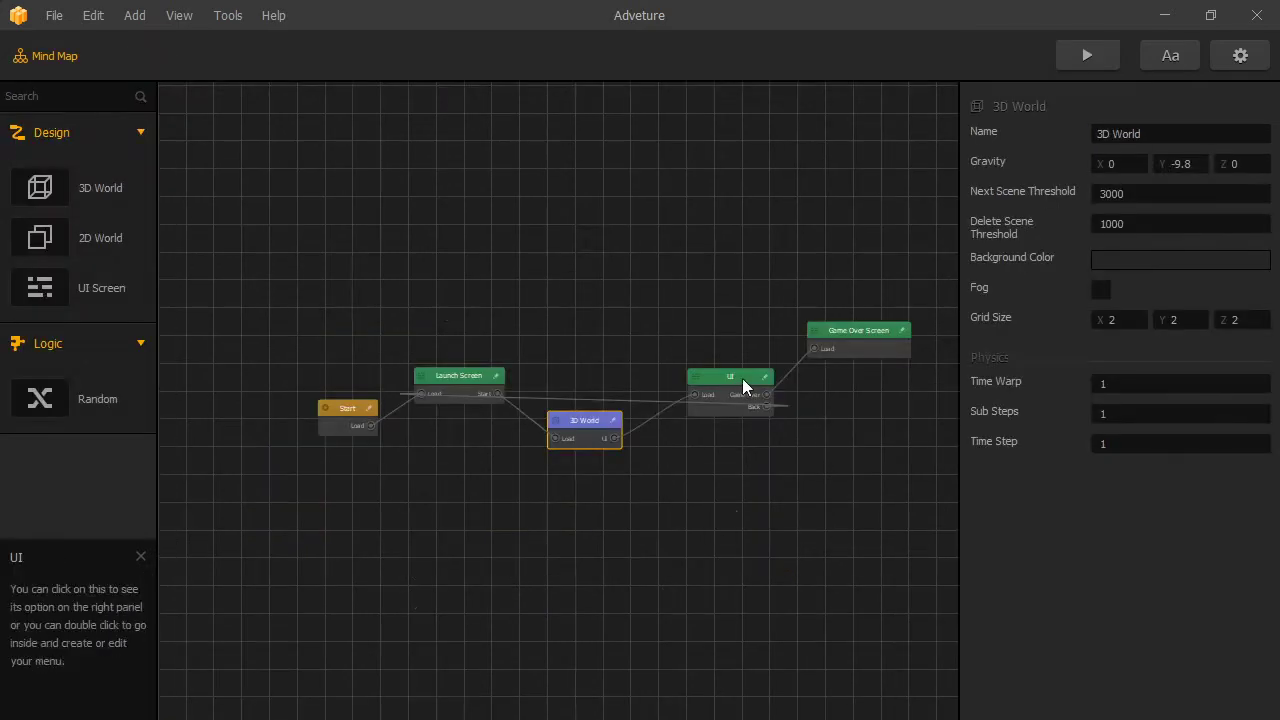
Check the UI screen settings, then return via 3D World to the Character's node graph.
double_click(735, 378)
left_click(666, 164)
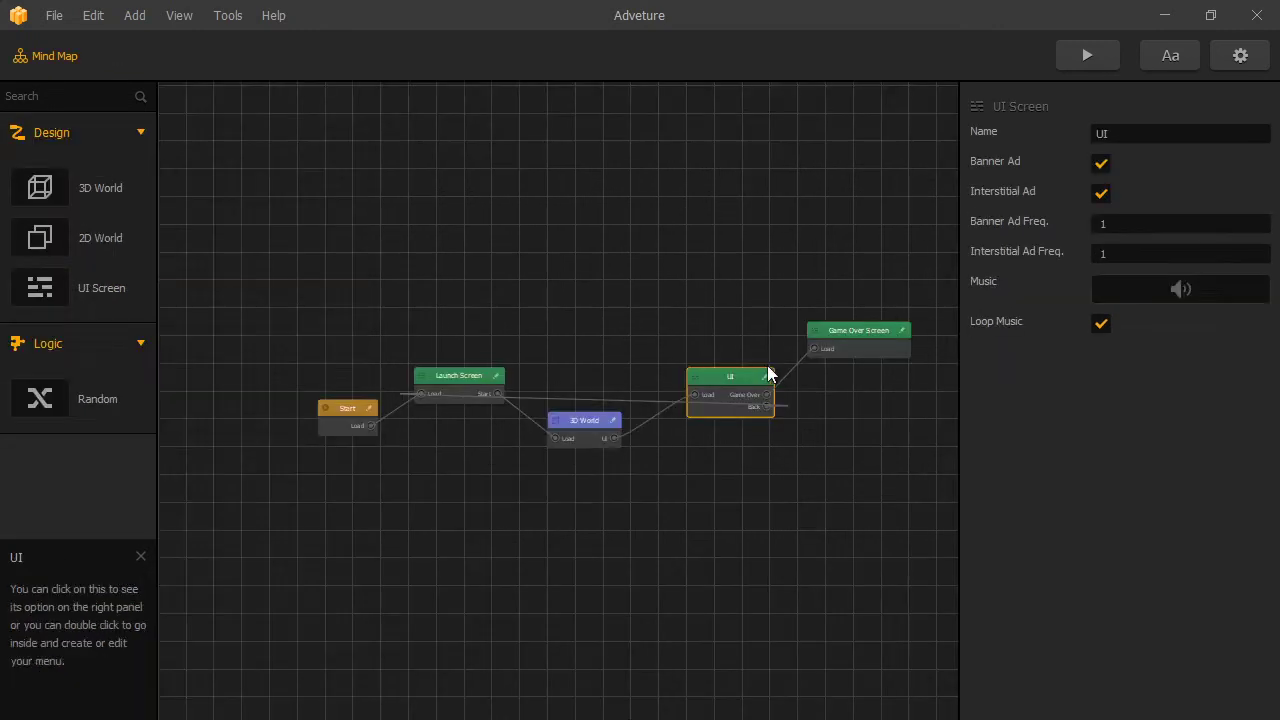
double_click(583, 421)
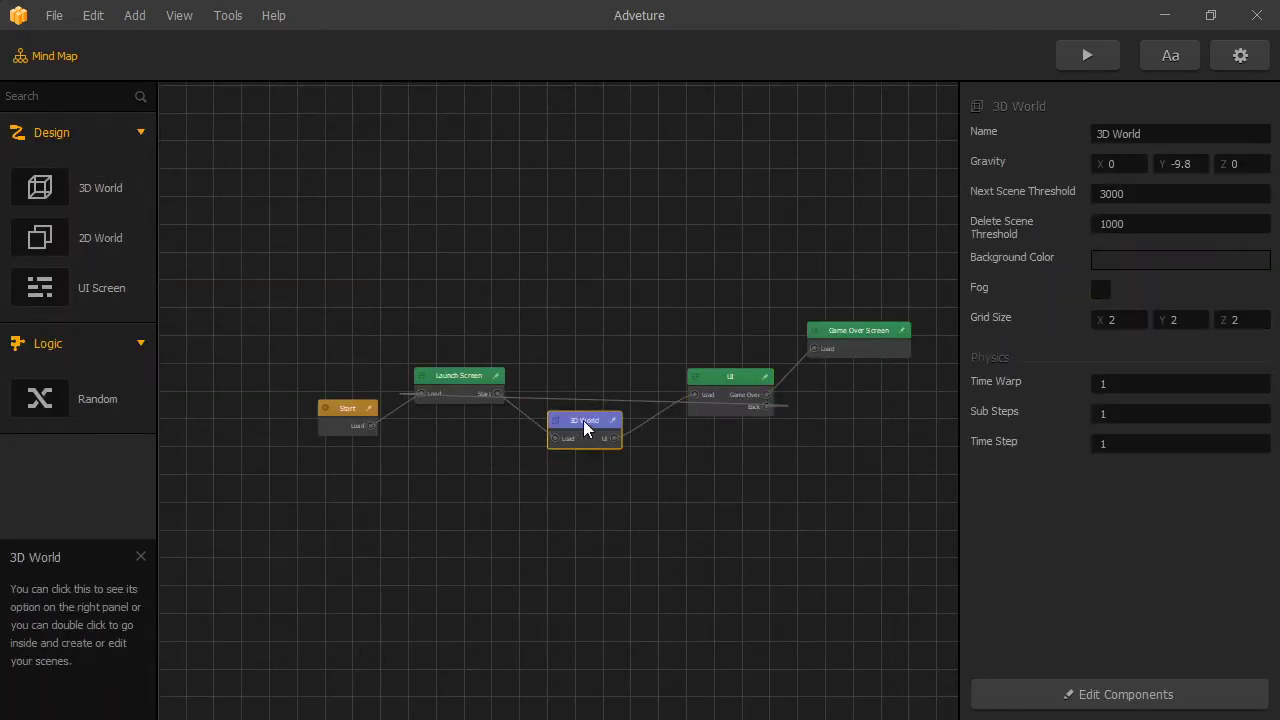
double_click(90, 190)
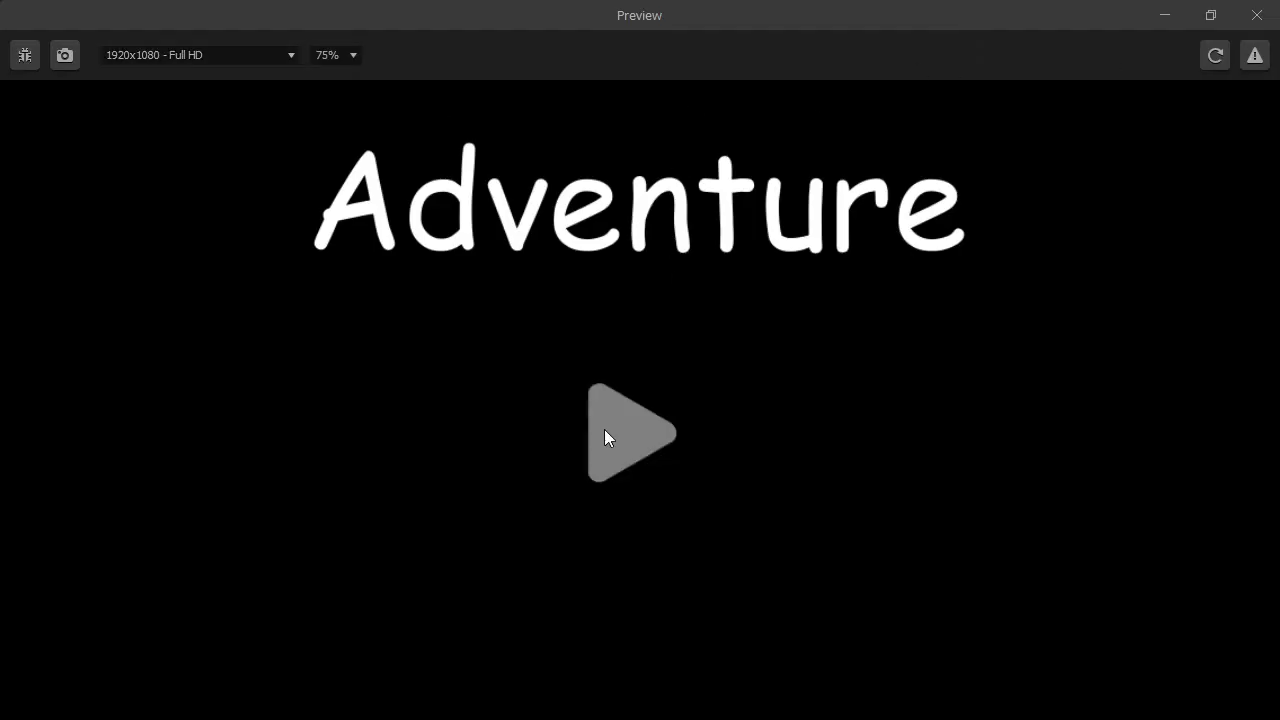
left_click(628, 428)
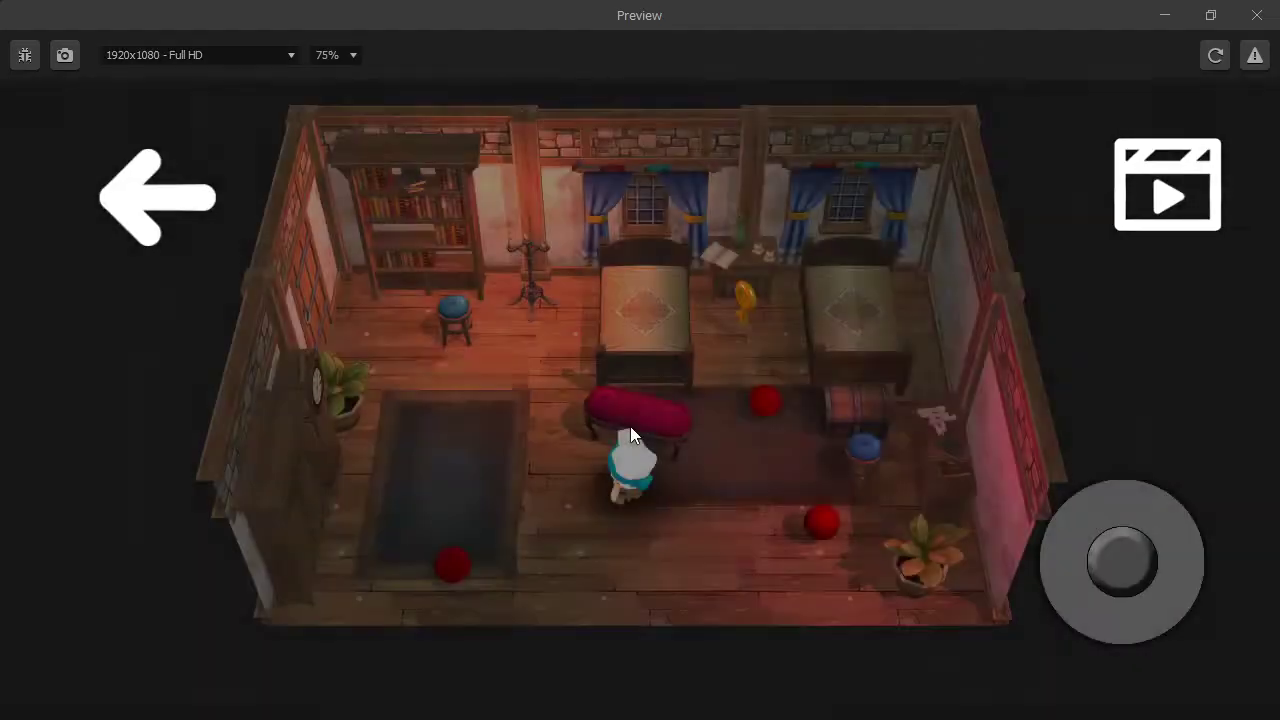
mouse_move(1120, 560)
left_mouse_down()
mouse_move(981, 607)
mouse_move(967, 573)
mouse_move(1190, 616)
mouse_move(1162, 578)
mouse_move(987, 588)
mouse_move(1081, 542)
mouse_move(1038, 613)
mouse_move(1153, 610)
mouse_move(1248, 566)
mouse_move(1183, 532)
mouse_move(1047, 509)
mouse_move(1116, 490)
left_mouse_up()
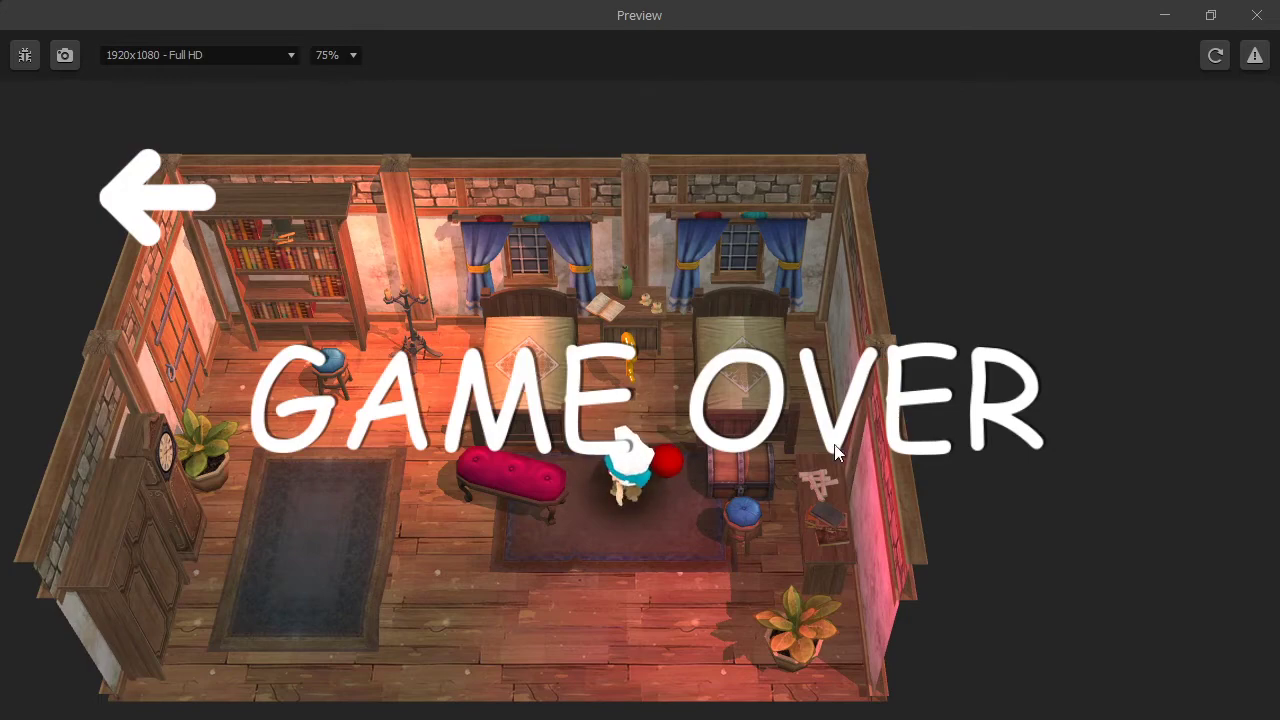
key("Escape")
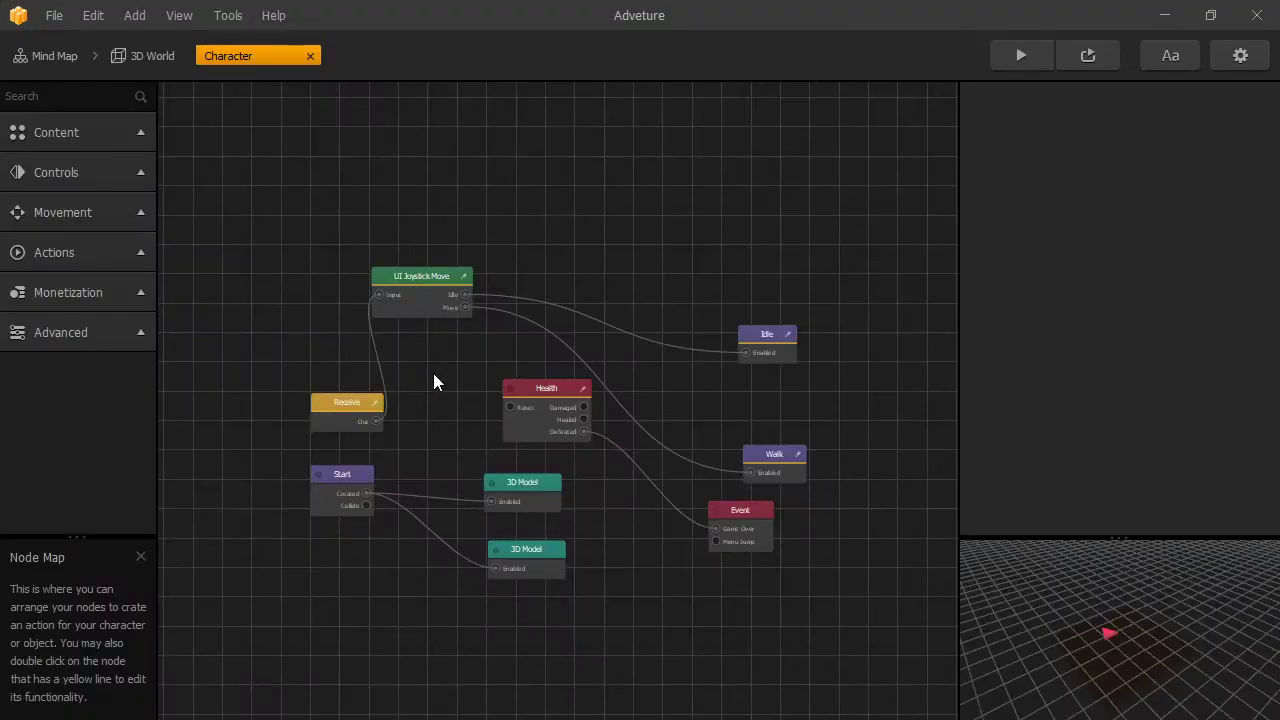
Add a Get Health node and wire Health's Damaged and Healed outputs into its Get input.
left_click(120, 331)
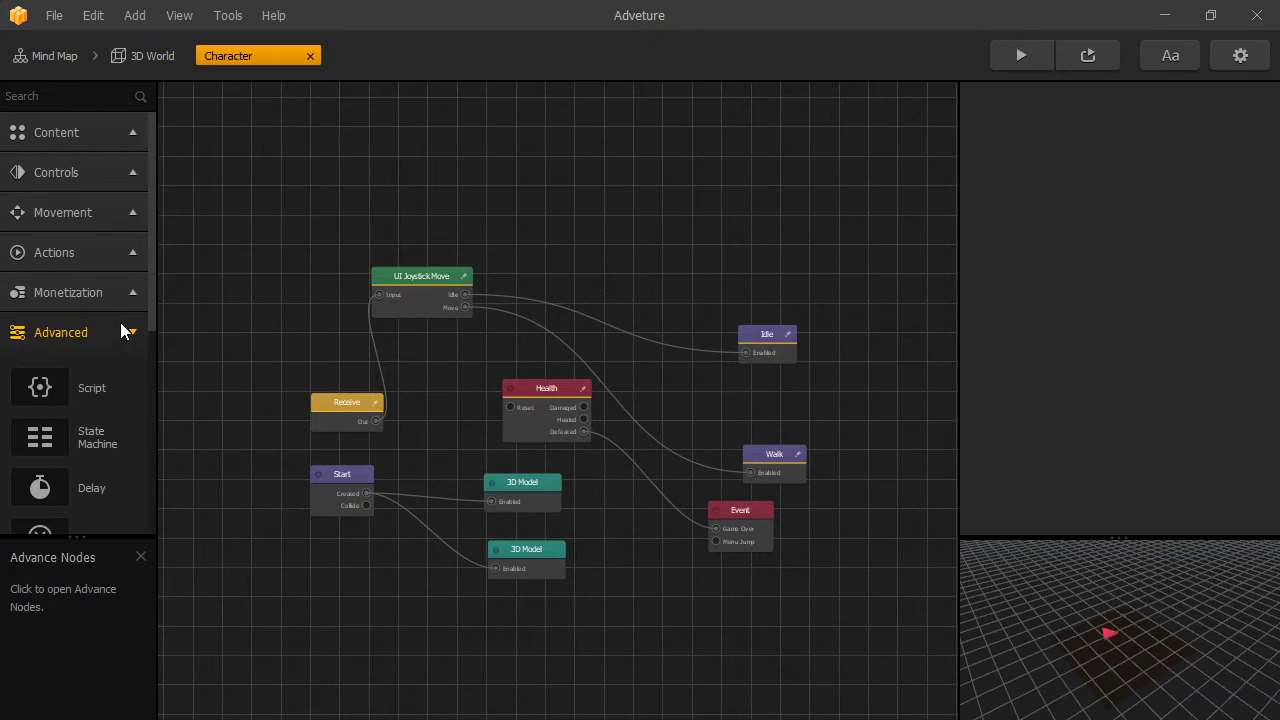
left_click(122, 325)
left_click(124, 130)
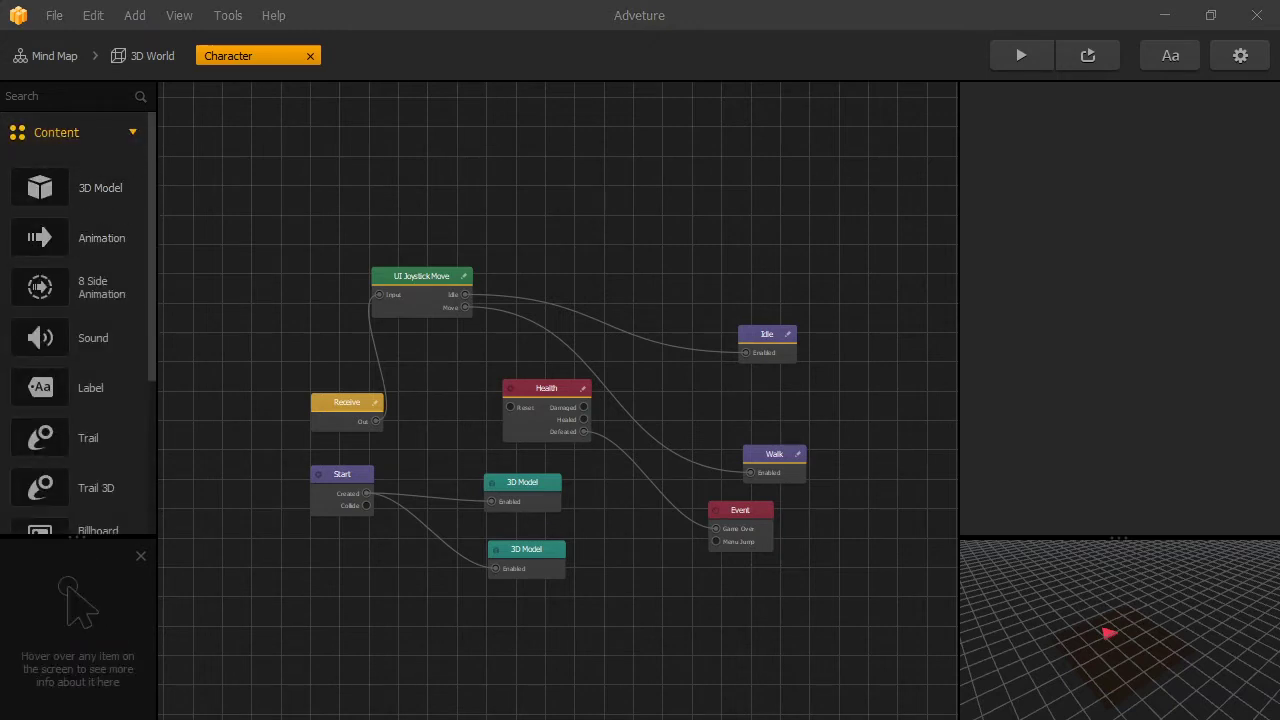
mouse_move(752, 420)
left_mouse_down()
mouse_move(662, 318)
mouse_move(645, 321)
left_mouse_up()
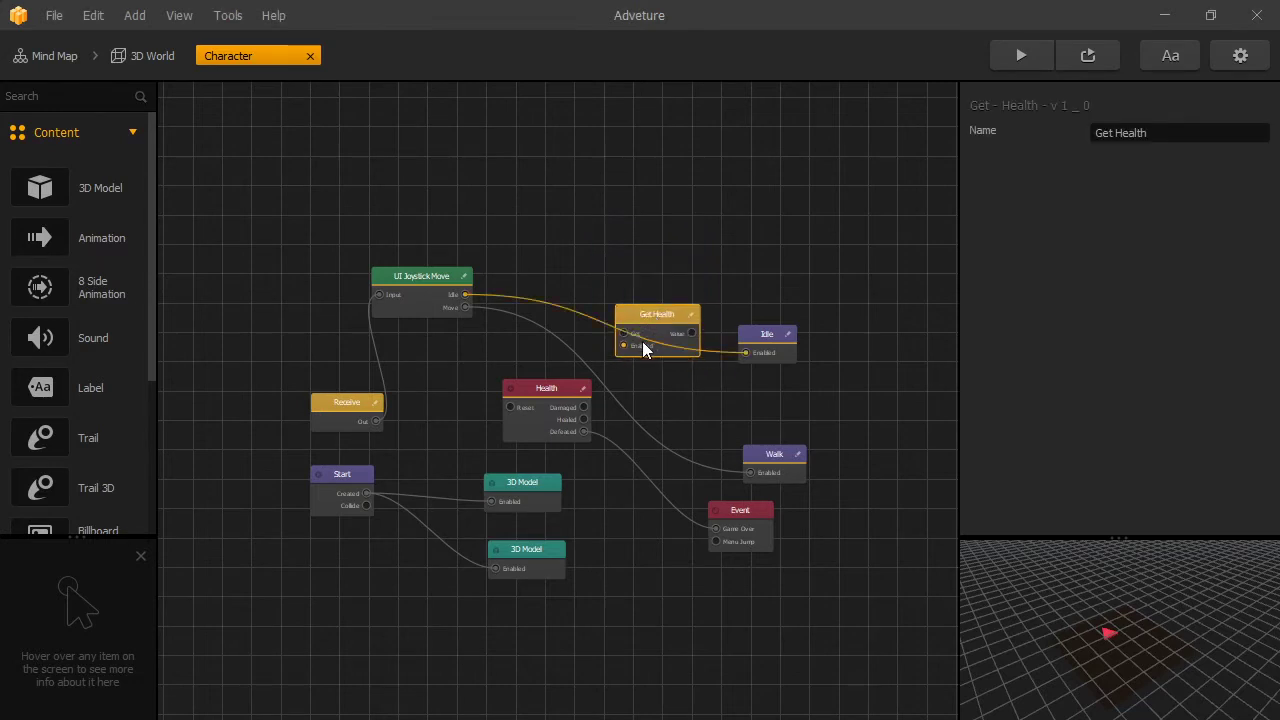
left_click_drag(637, 317, 648, 398)
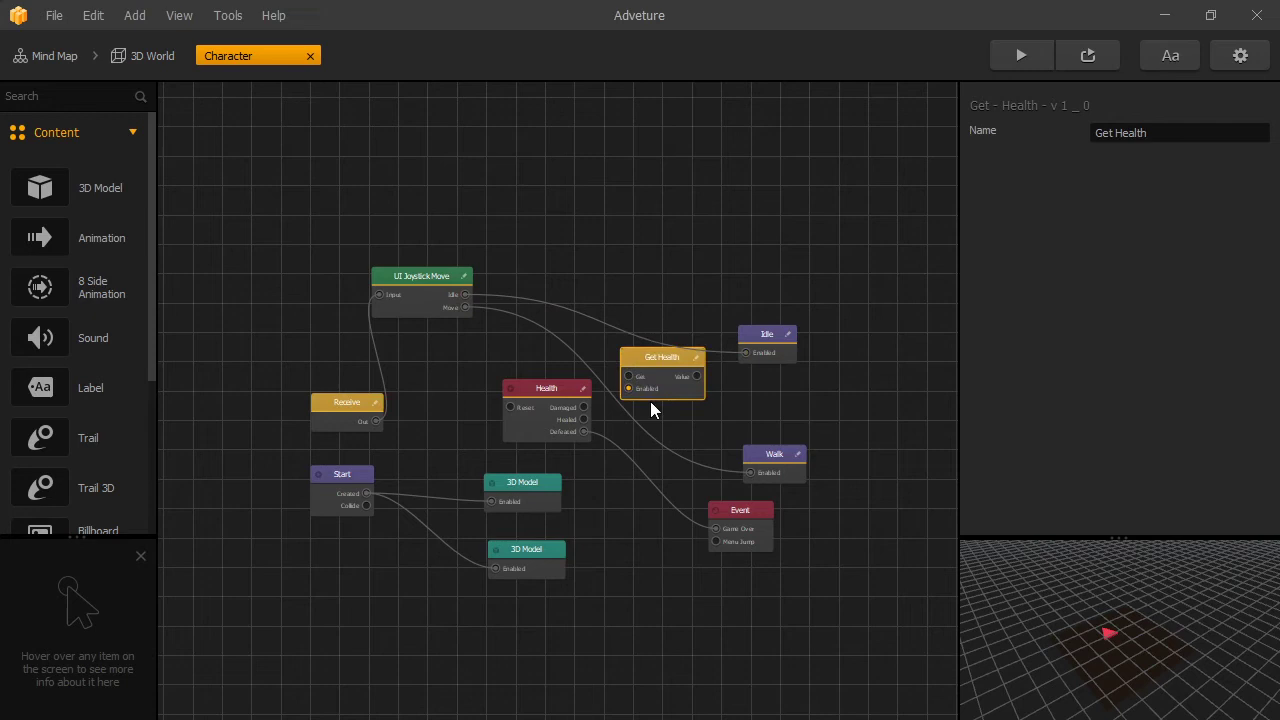
scroll(646, 397, "up", 2)
left_click_drag(626, 349, 628, 362)
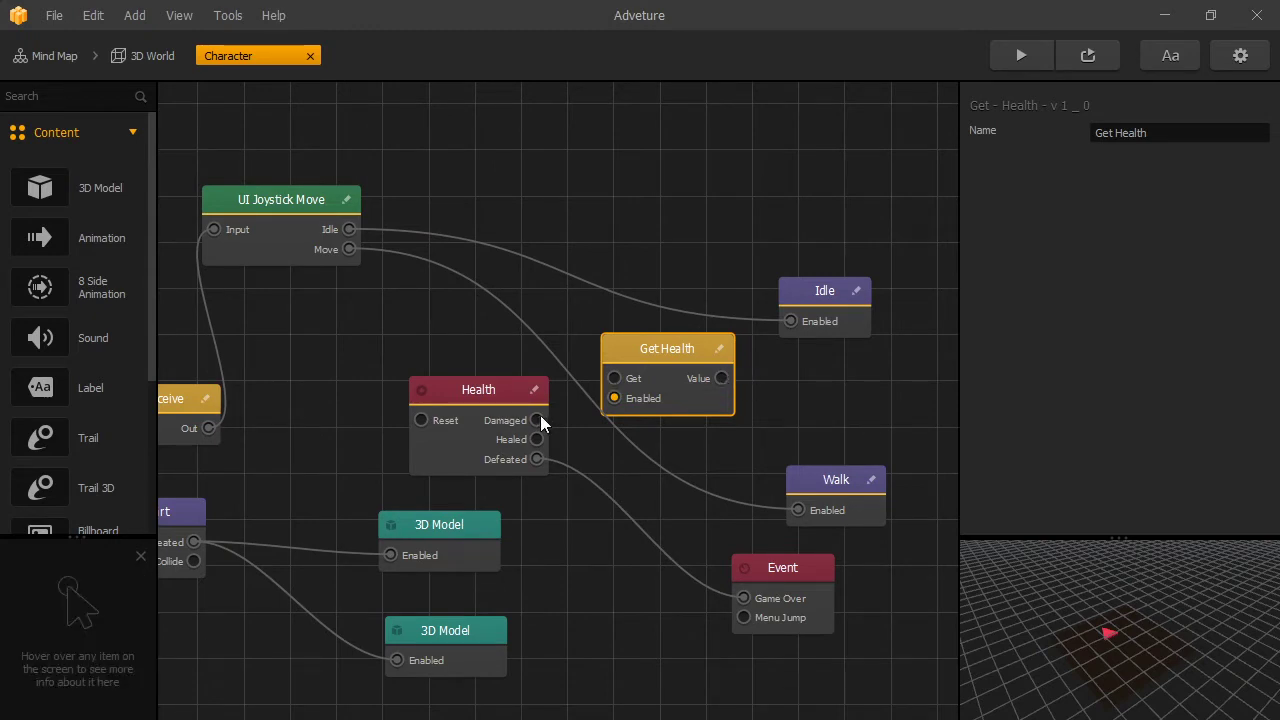
left_click_drag(538, 421, 615, 379)
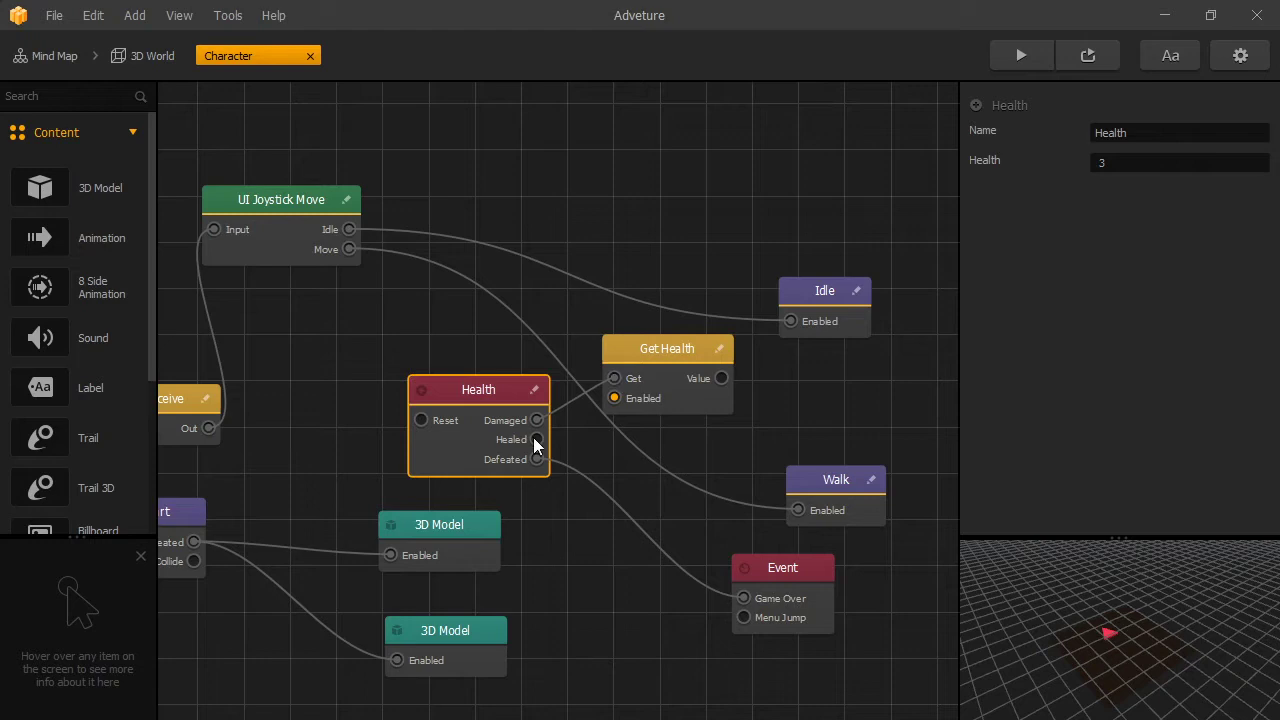
left_click_drag(537, 439, 612, 378)
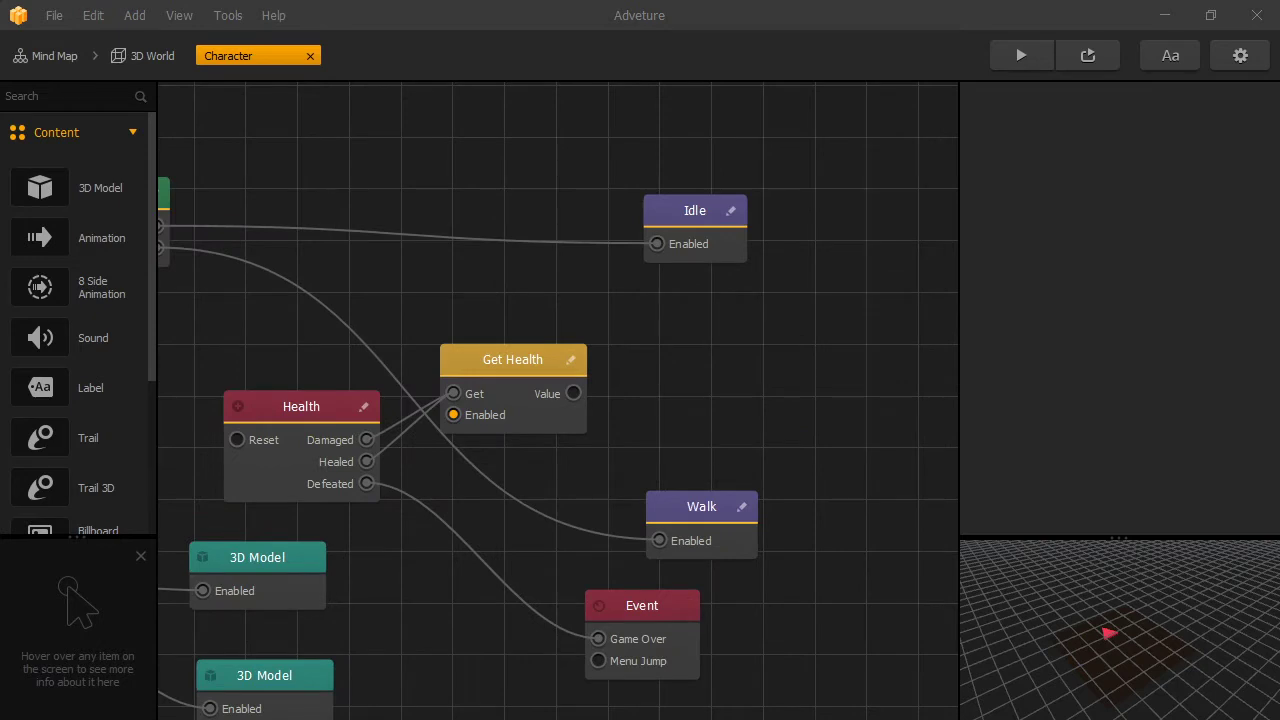
Add an Int to State node and a State Machine node with a second state output.
left_click_drag(743, 426, 765, 326)
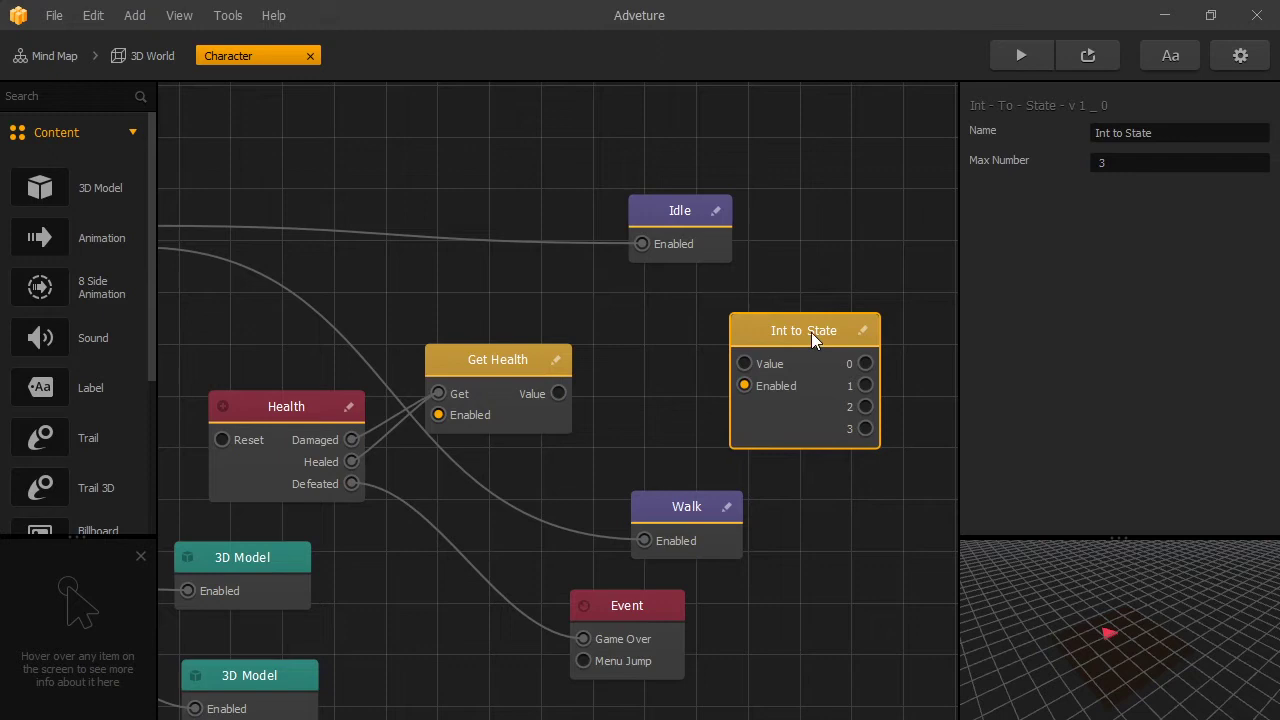
left_click(743, 365)
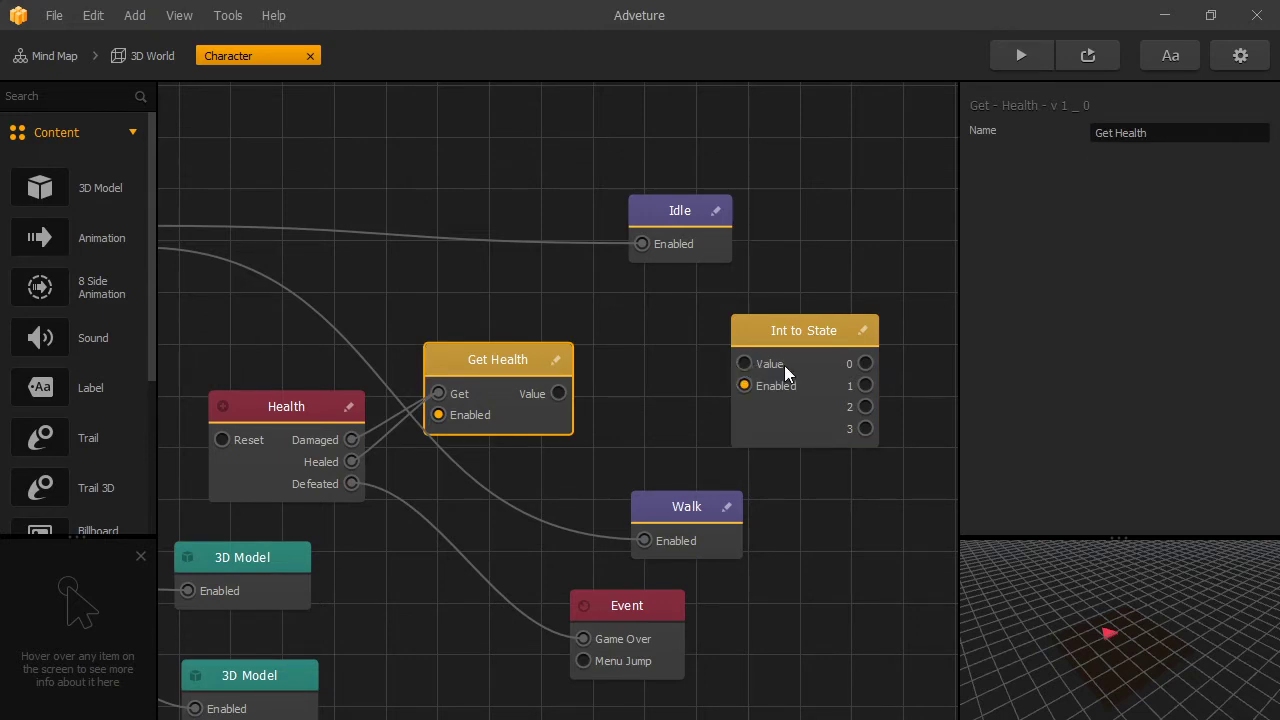
scroll(145, 271, "down", 5)
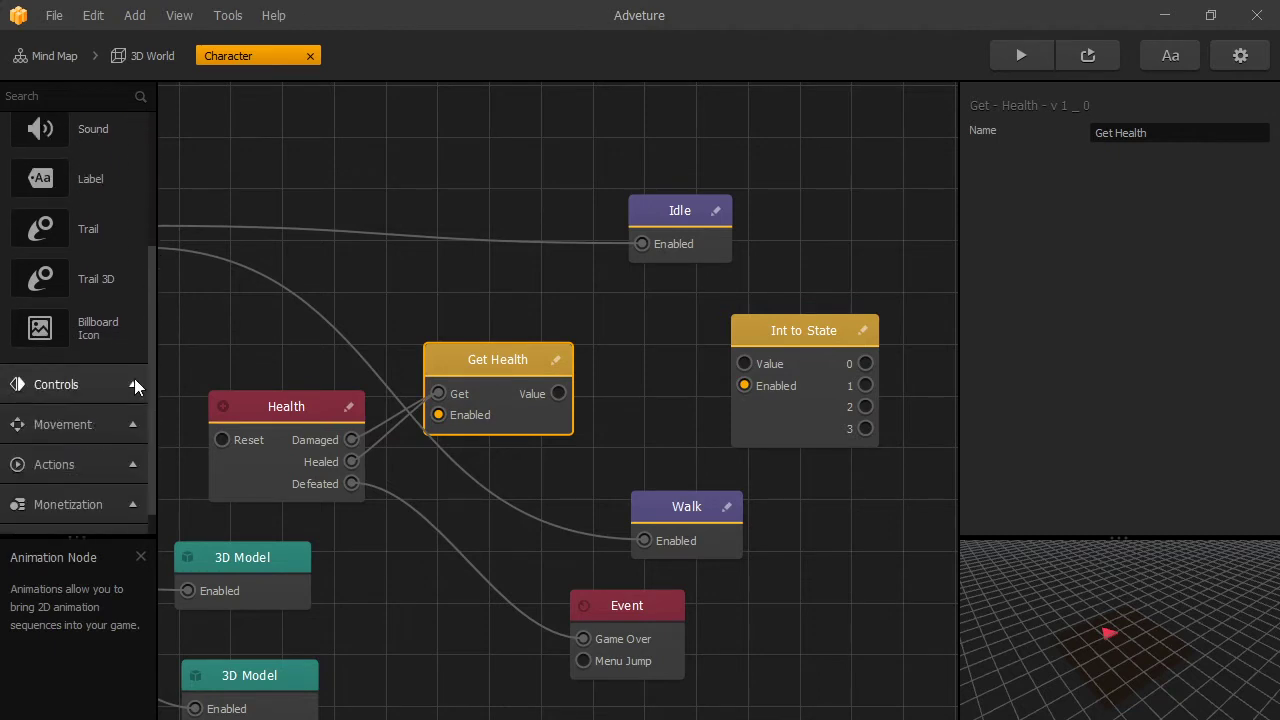
type("st")
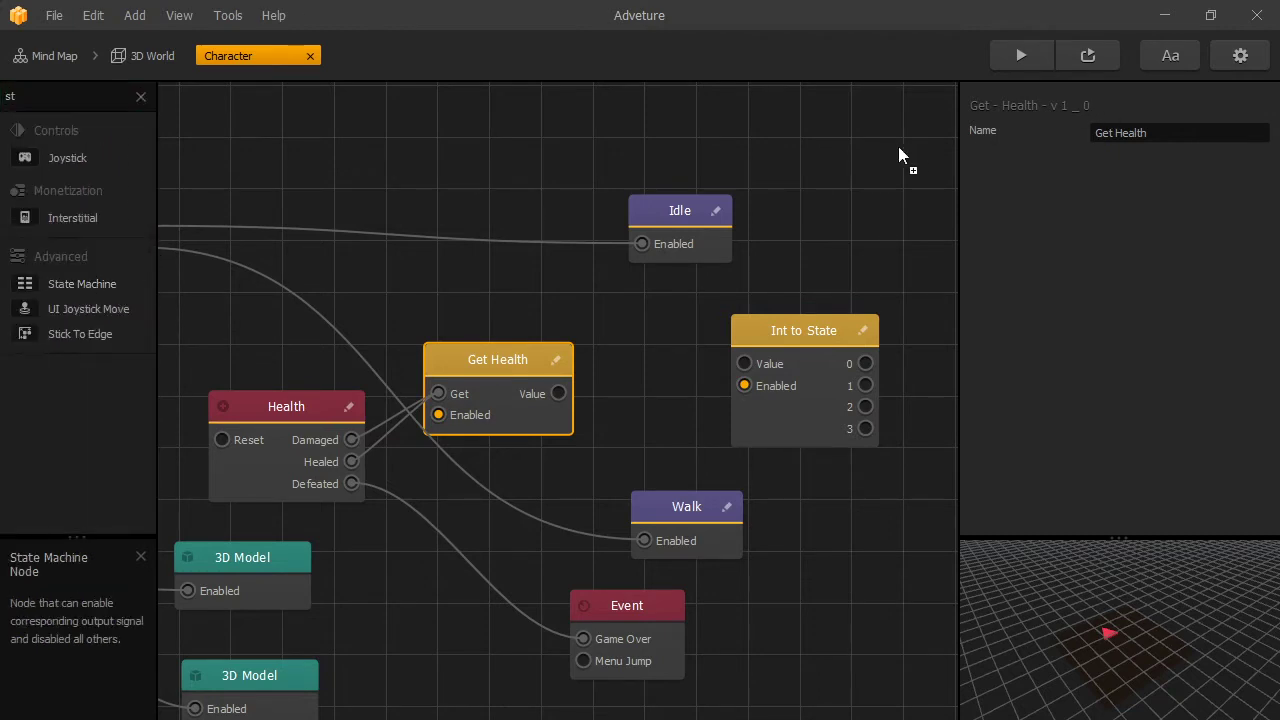
left_click_drag(806, 167, 810, 168)
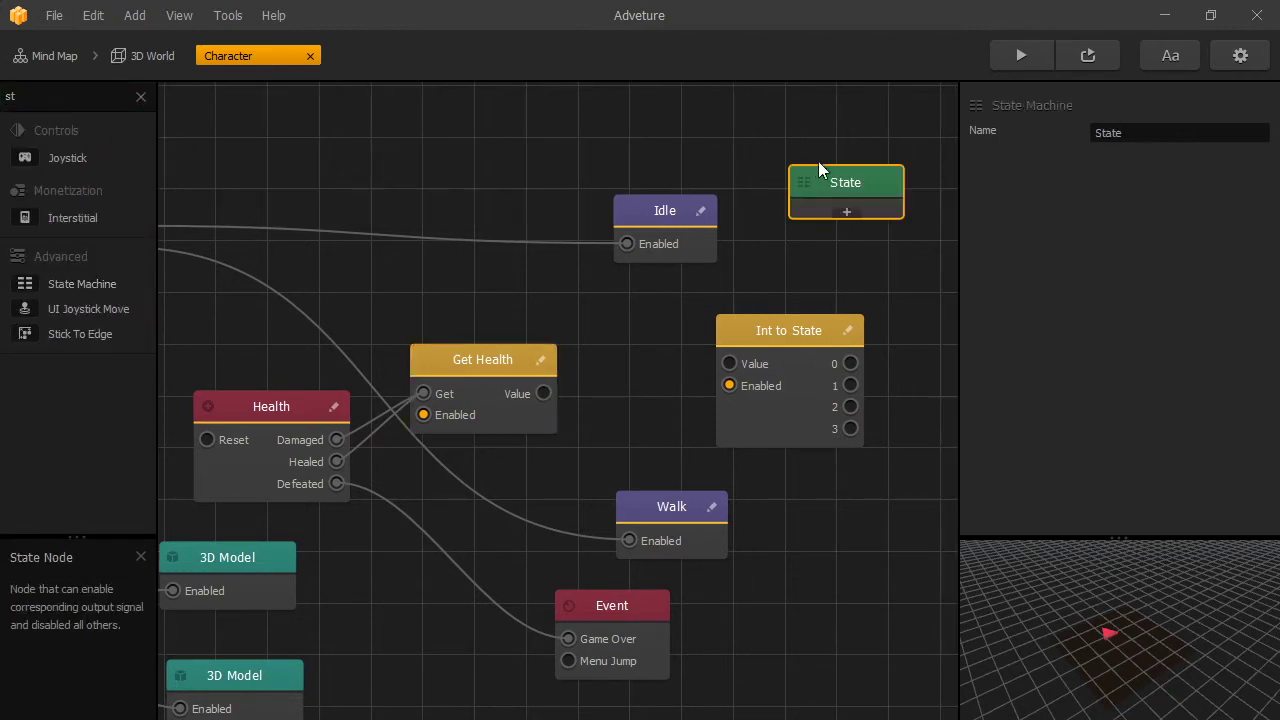
left_click(856, 229)
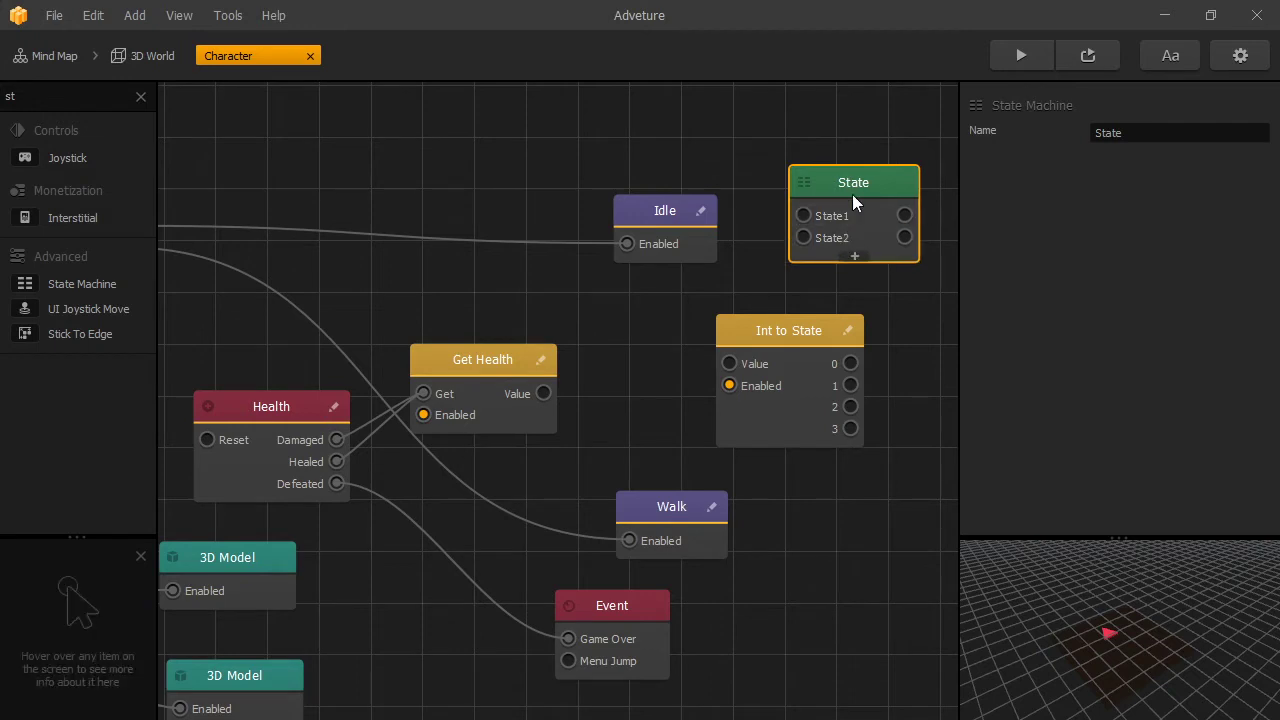
left_click_drag(853, 183, 840, 174)
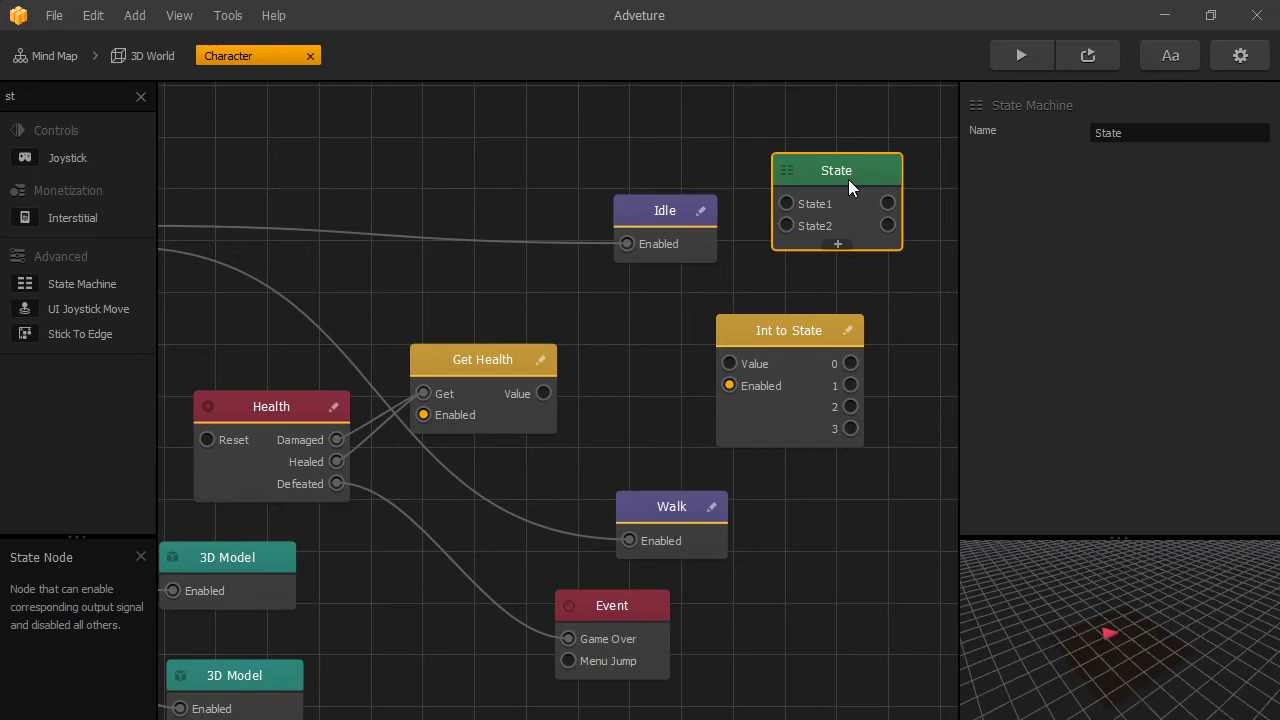
Wire Get Health's Value into Int to State's Value and delete the State node.
left_click(768, 338)
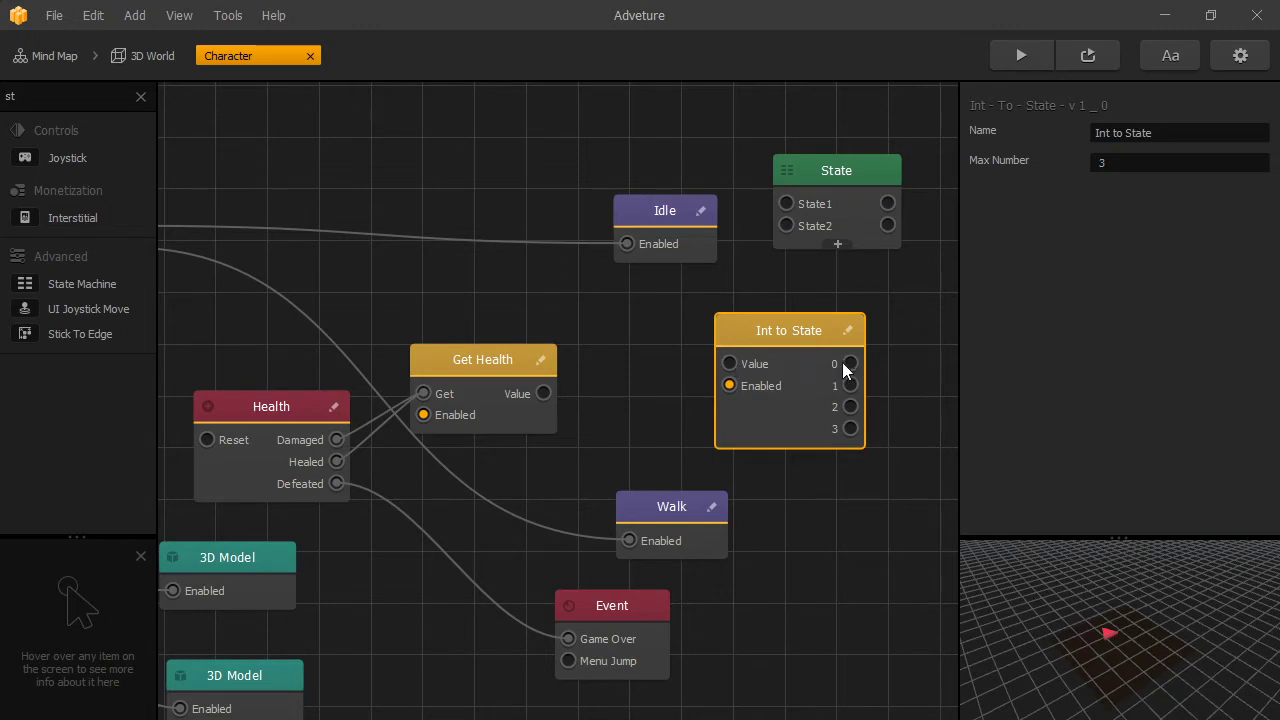
left_click(481, 366)
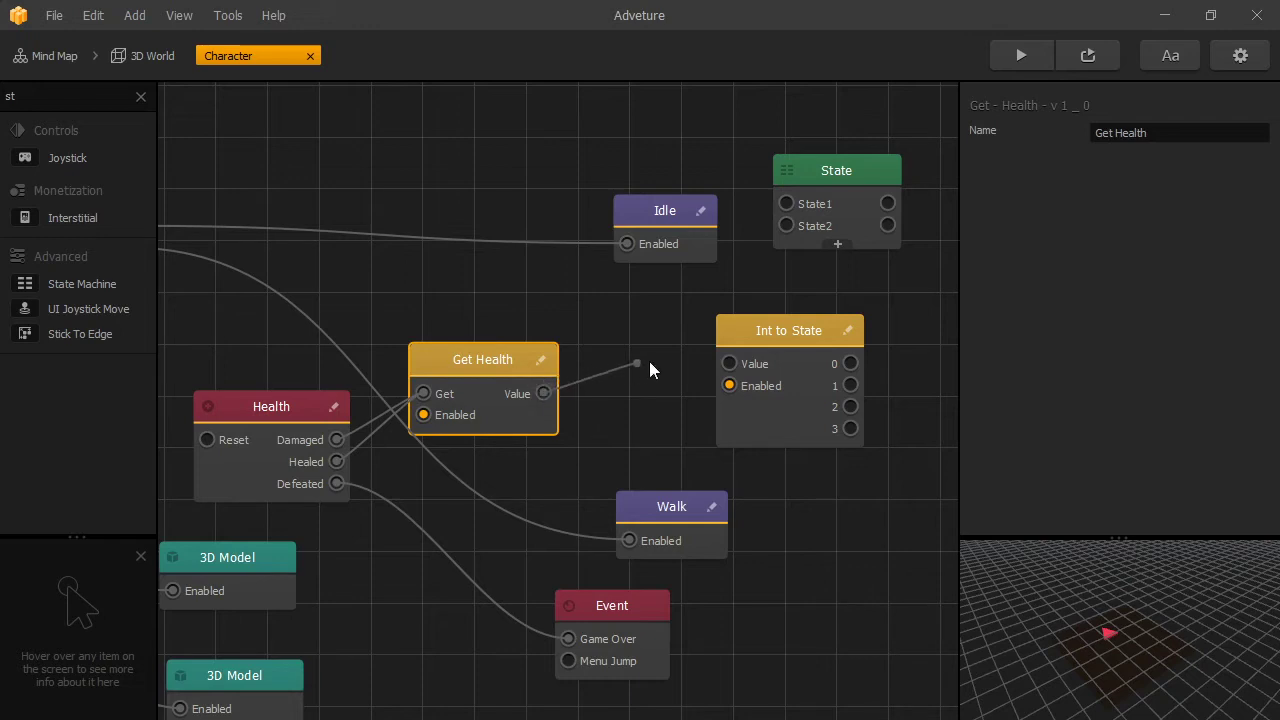
left_click_drag(650, 362, 728, 355)
left_click(837, 170)
scroll(409, 383, "up", 1)
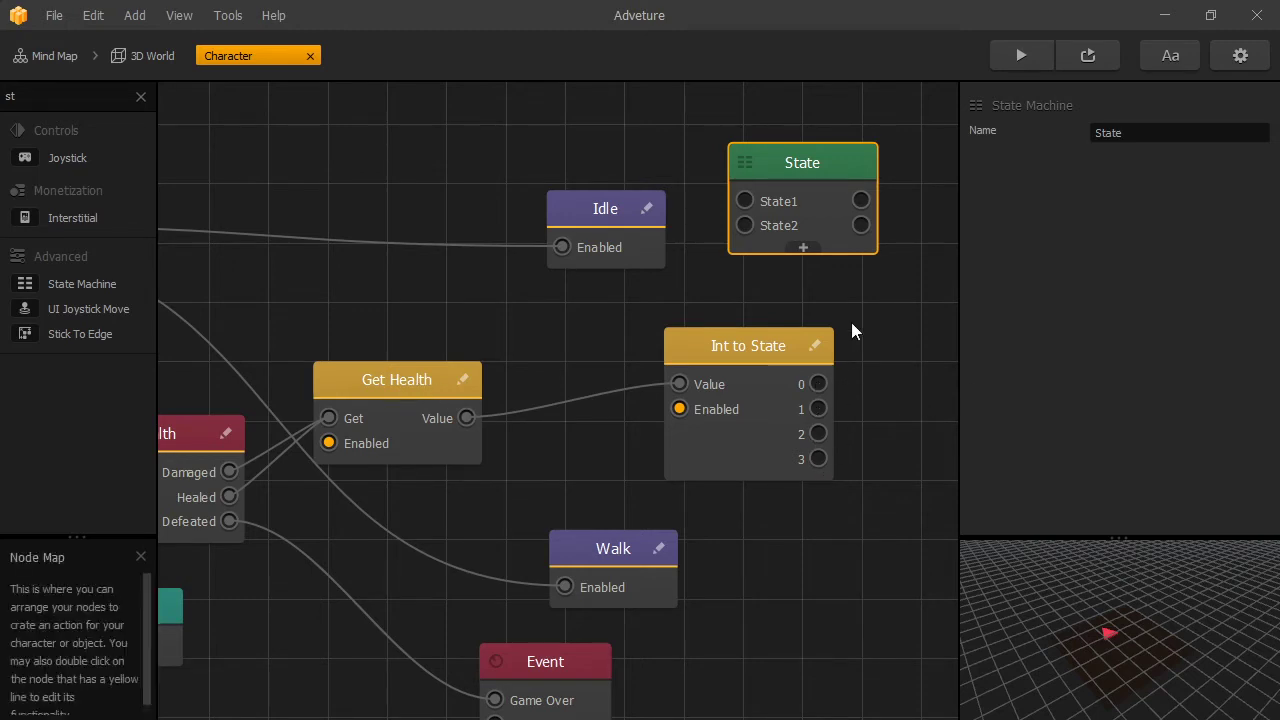
mouse_move(826, 175)
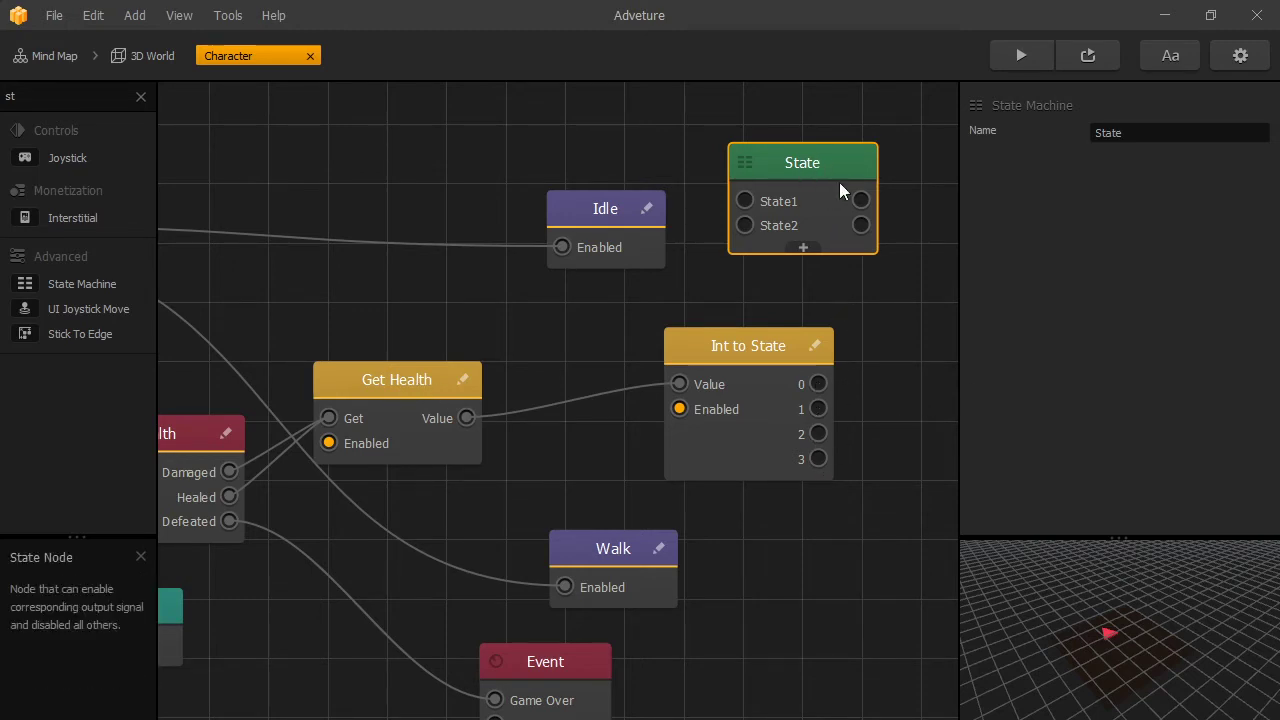
key("Delete")
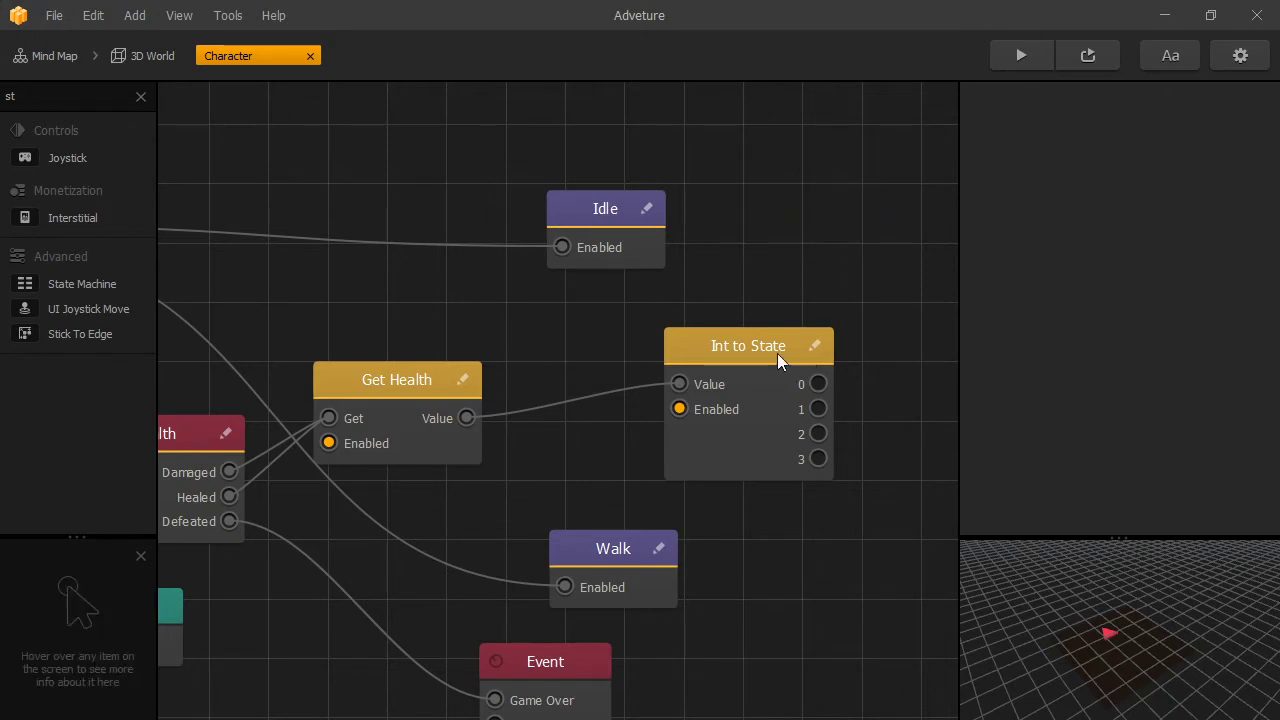
Add an Animation node with the three-hearts image and turn on Billboard so it faces the camera.
left_click_drag(757, 350, 642, 347)
left_click(140, 96)
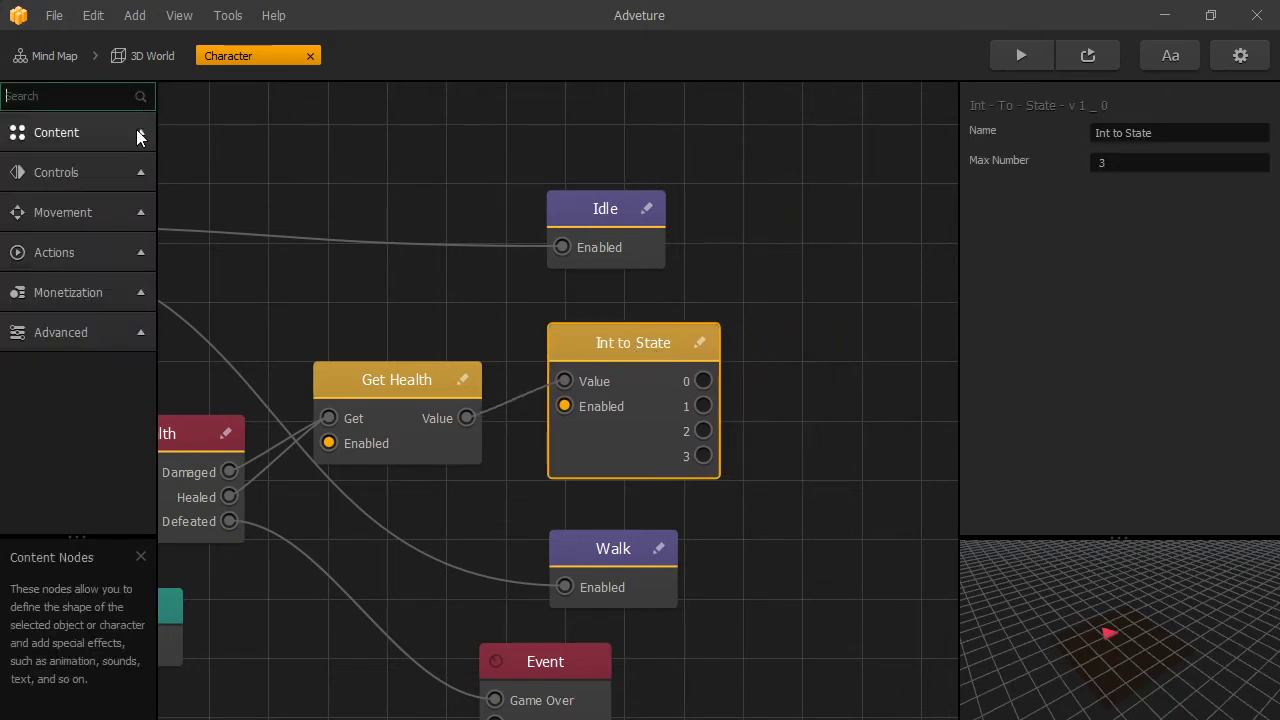
left_click(134, 131)
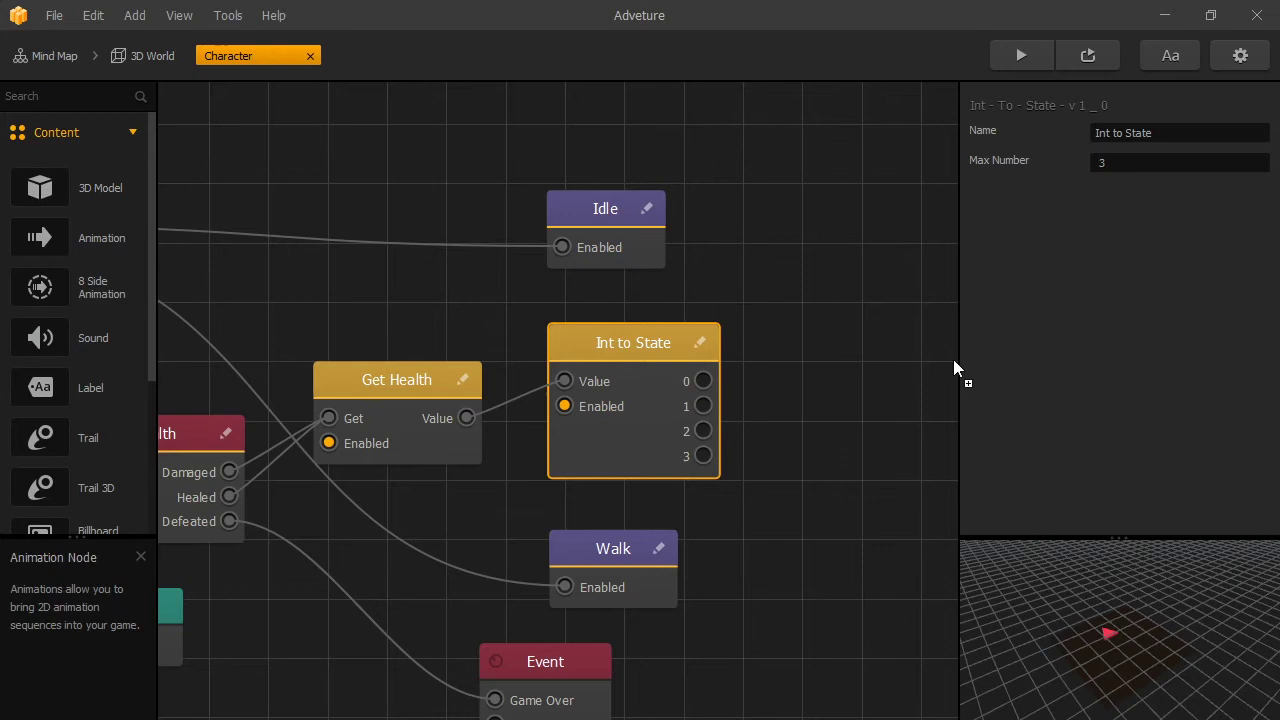
left_click_drag(847, 351, 808, 299)
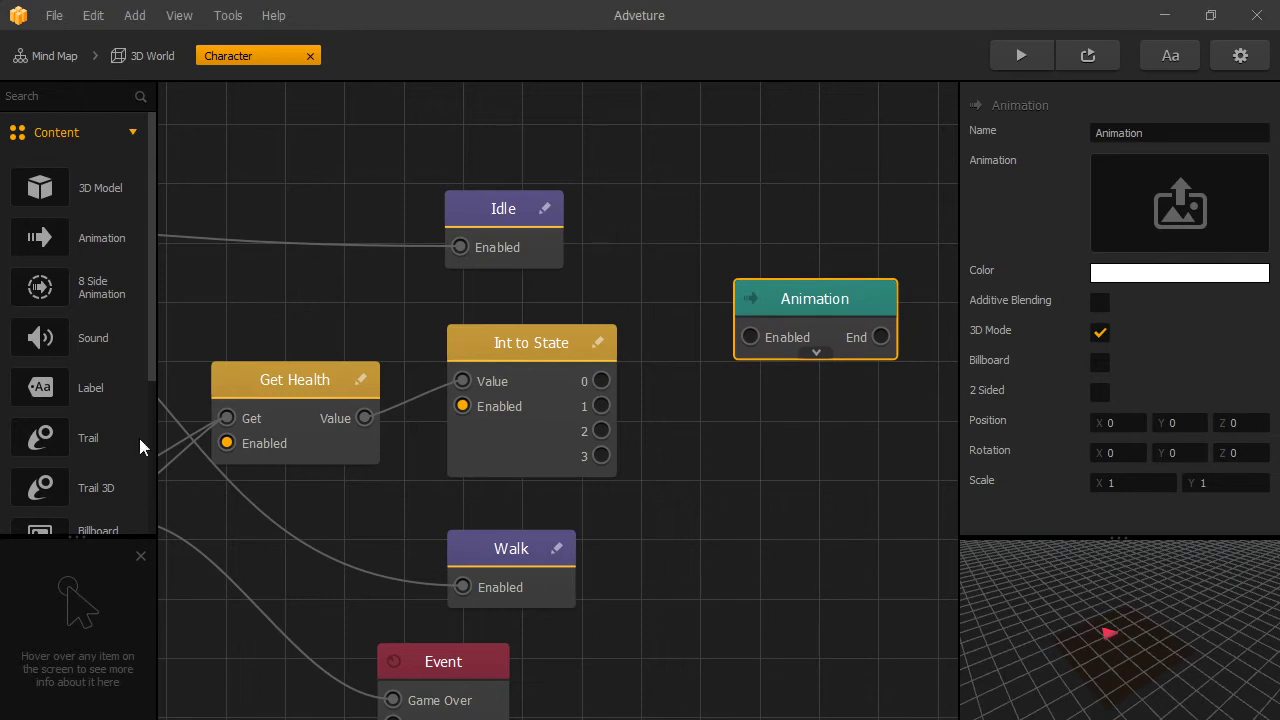
left_click_drag(1100, 0, 1150, 209)
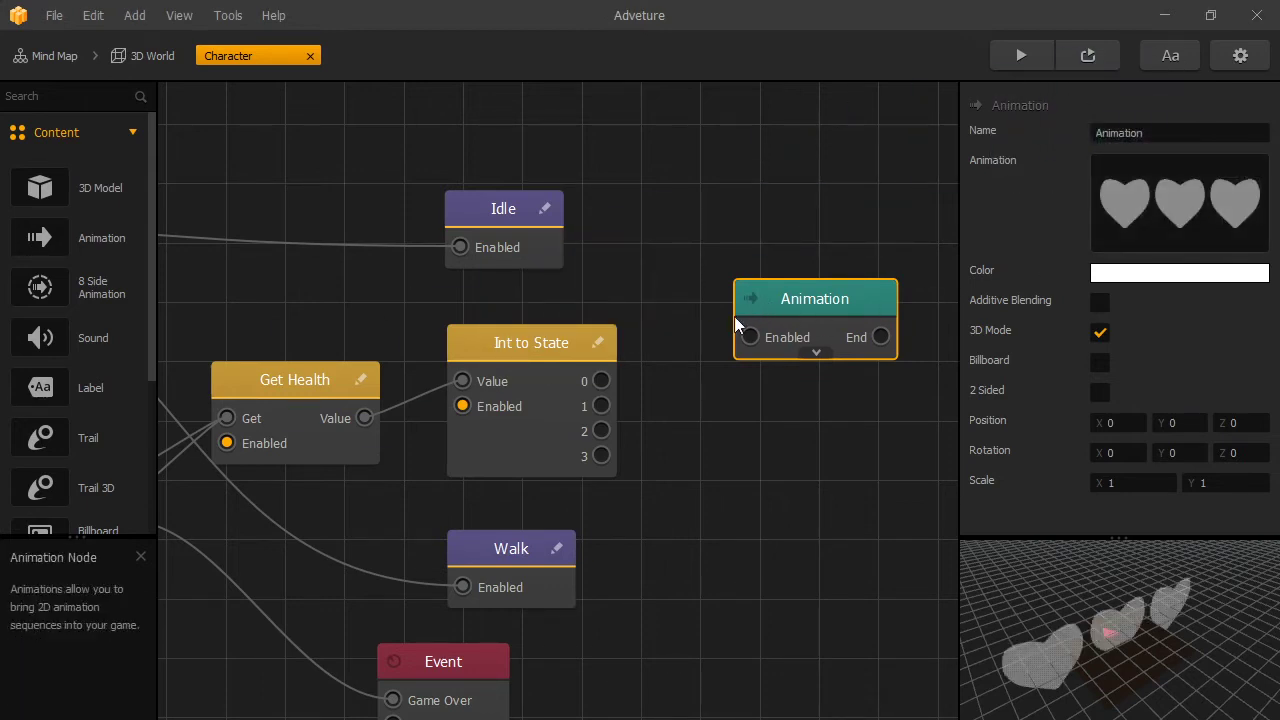
left_click_drag(738, 334, 754, 305)
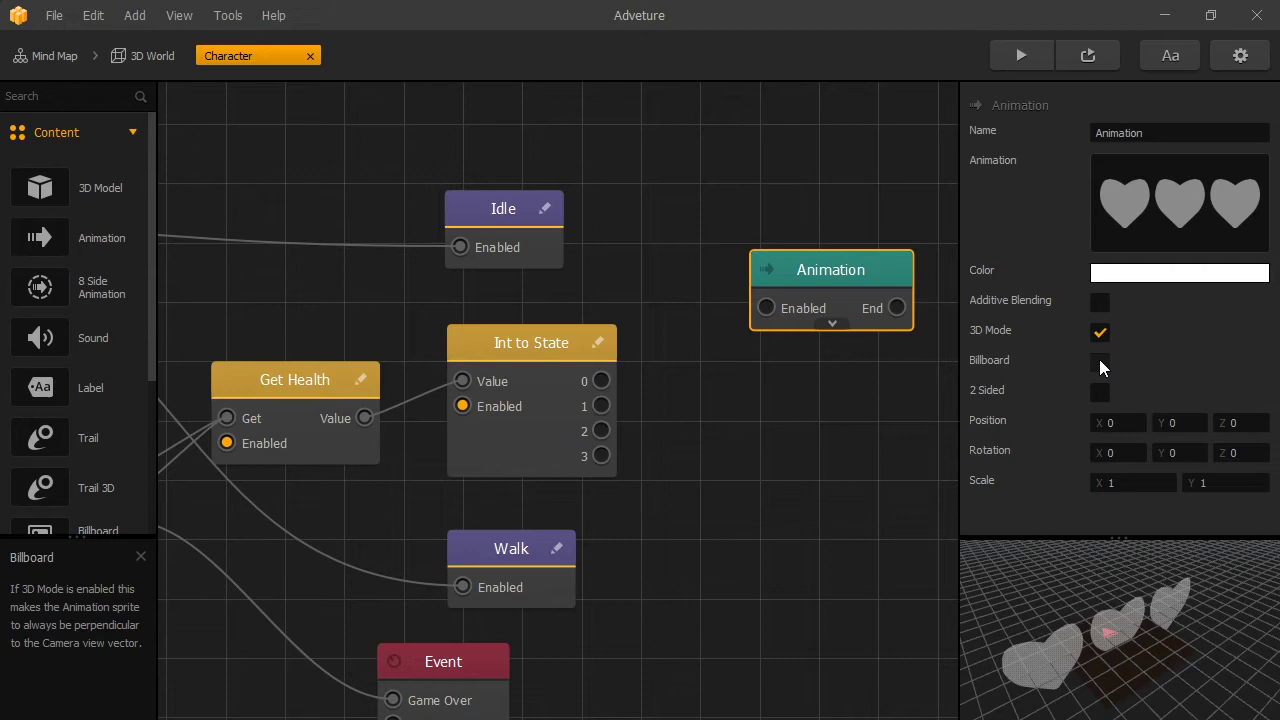
left_click(1100, 363)
left_click(1100, 363)
left_click(1100, 363)
left_click(1100, 363)
left_click(1100, 363)
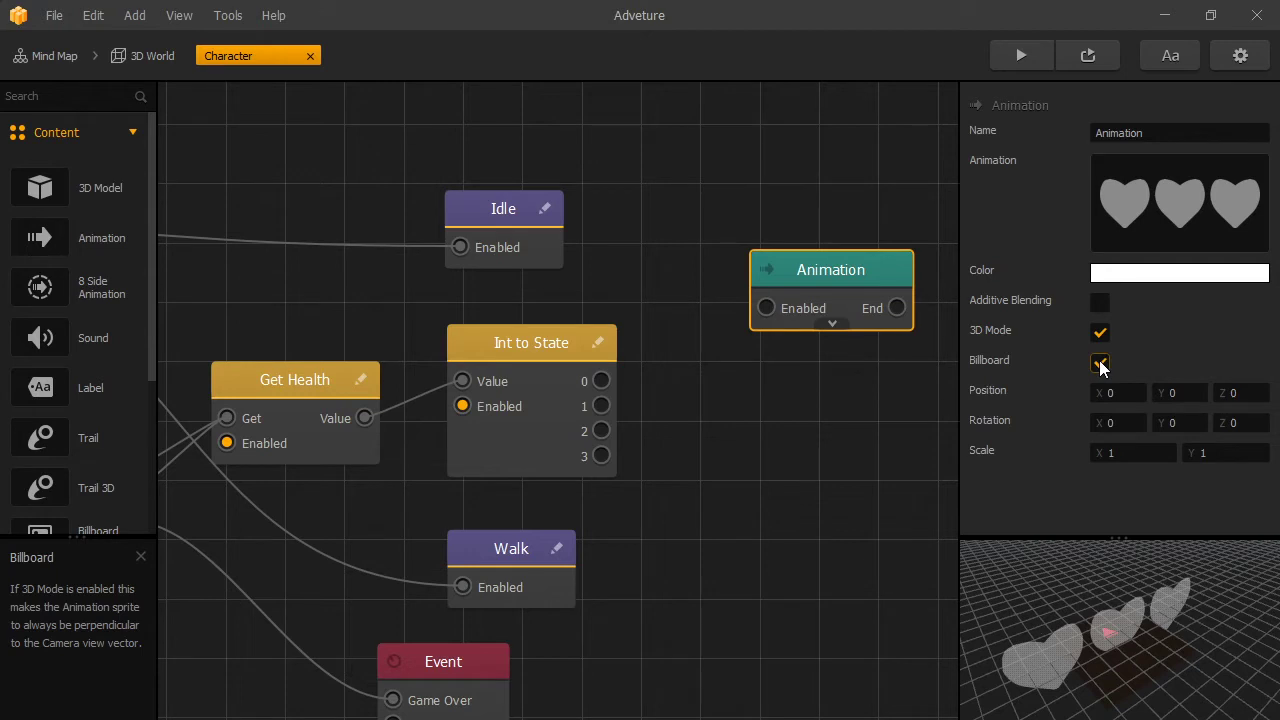
Position the hearts at Y 50, Z 50 and scale them 0.3 by 0.2.
left_click(1232, 393)
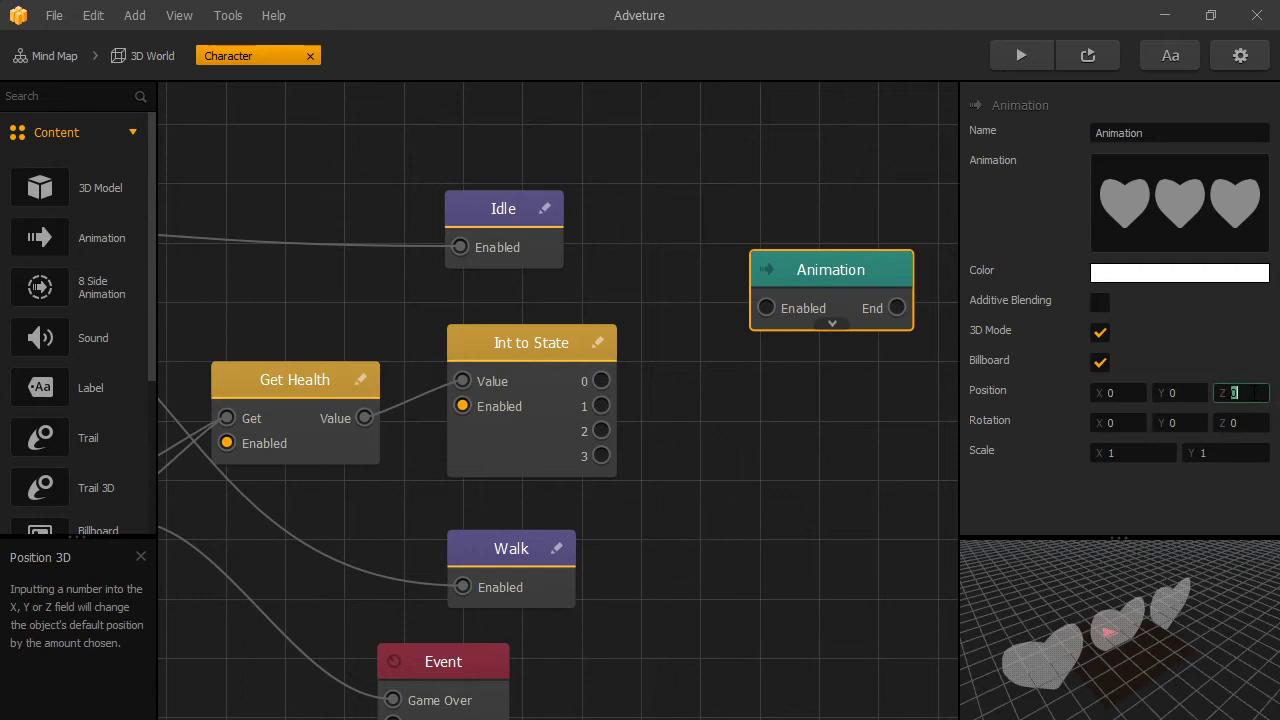
type("50")
left_click(1196, 393)
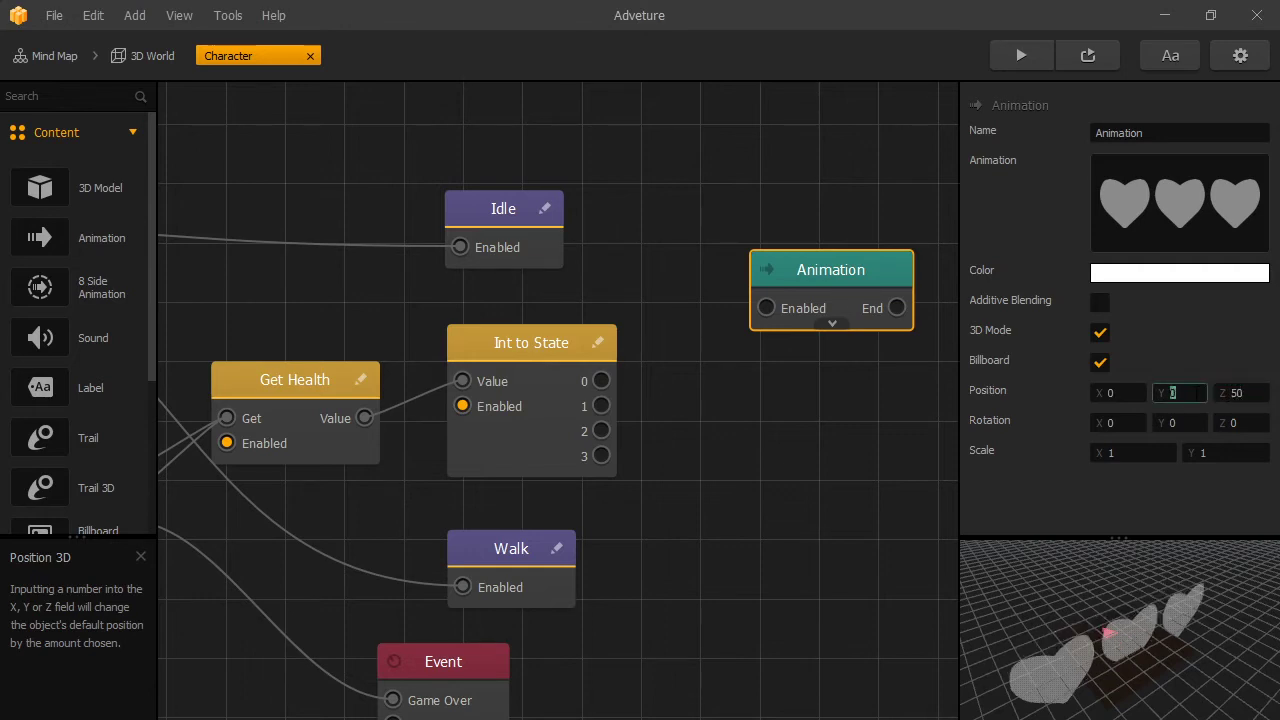
type("5")
key("shift+Tab")
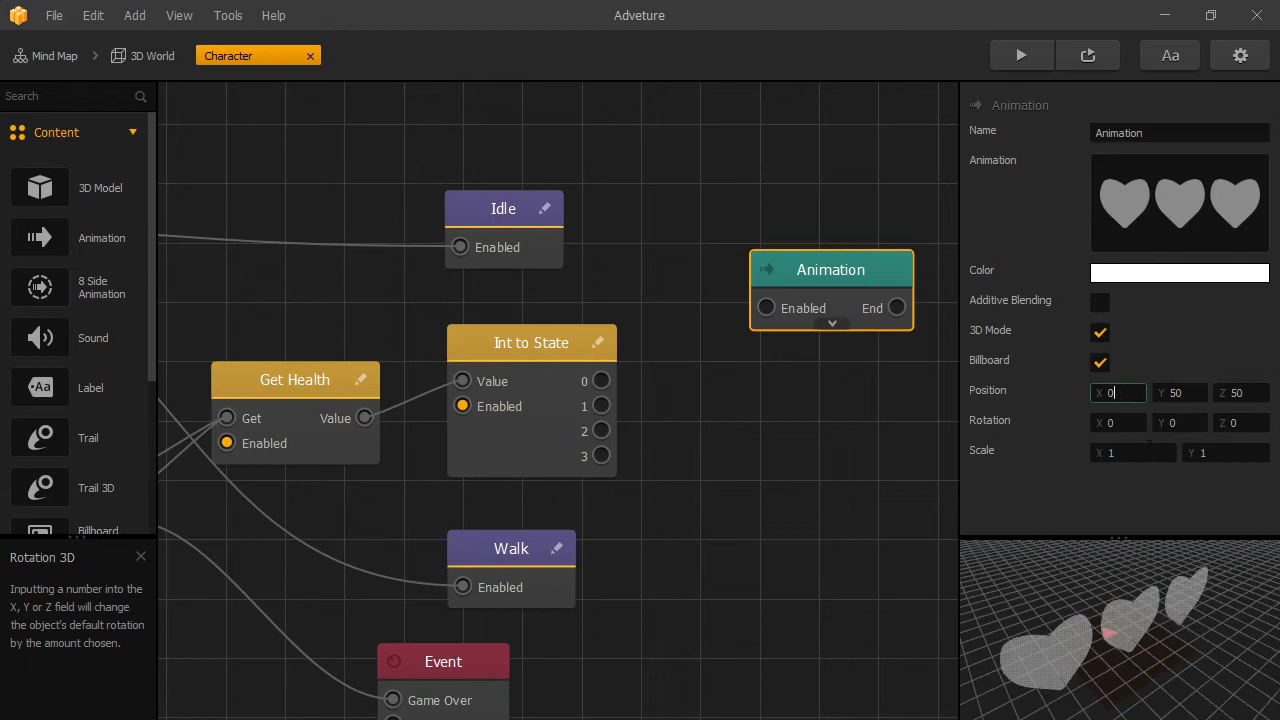
left_click(1231, 452)
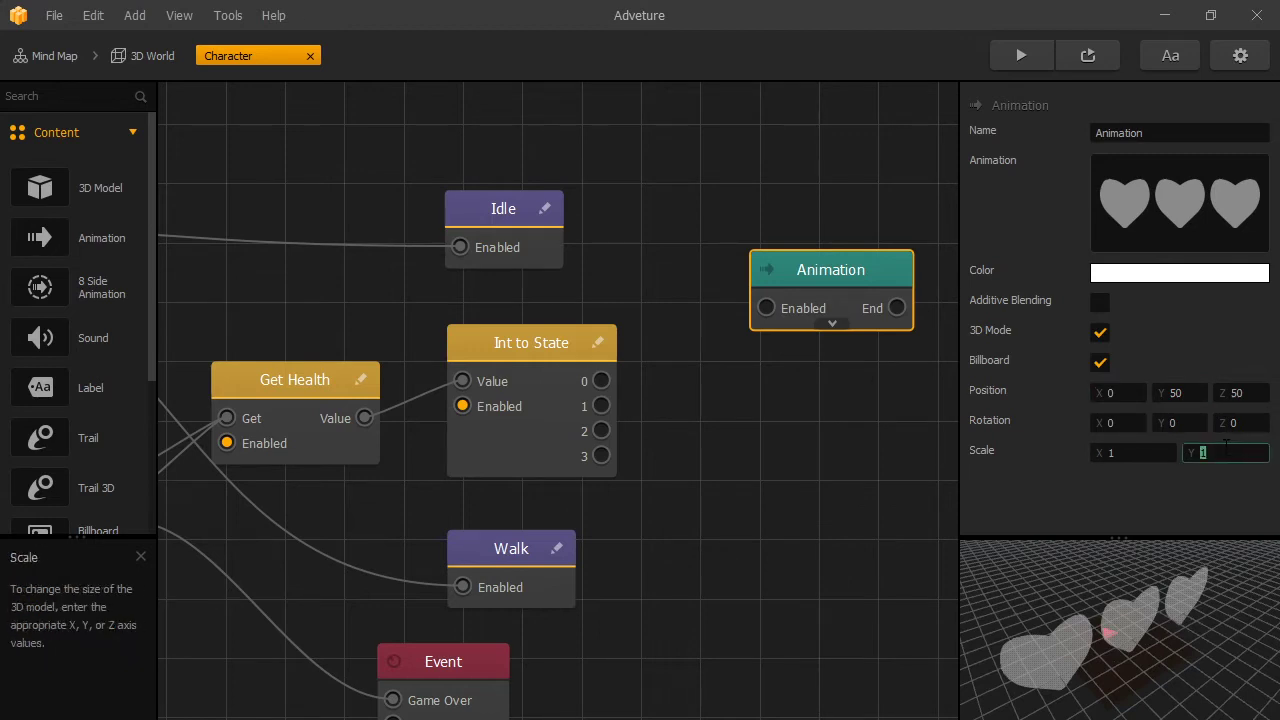
type(".2")
left_click(1130, 453)
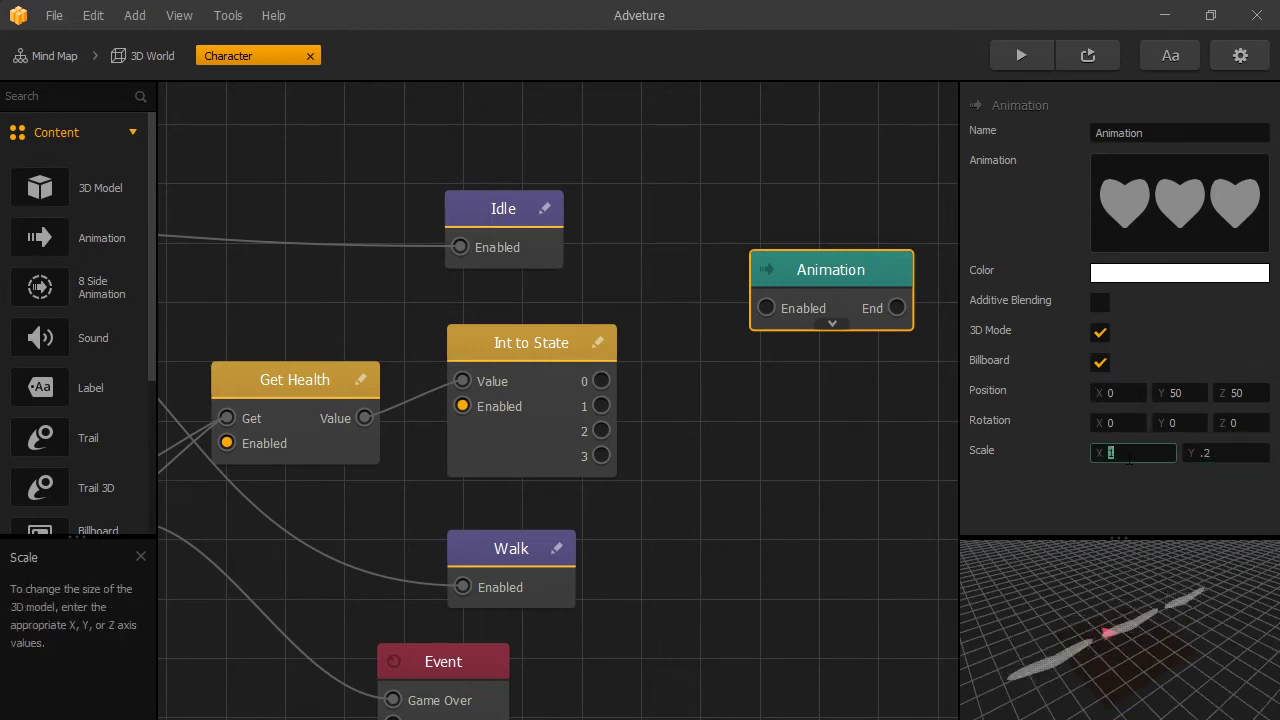
type(".3")
key("Return")
left_click(837, 264)
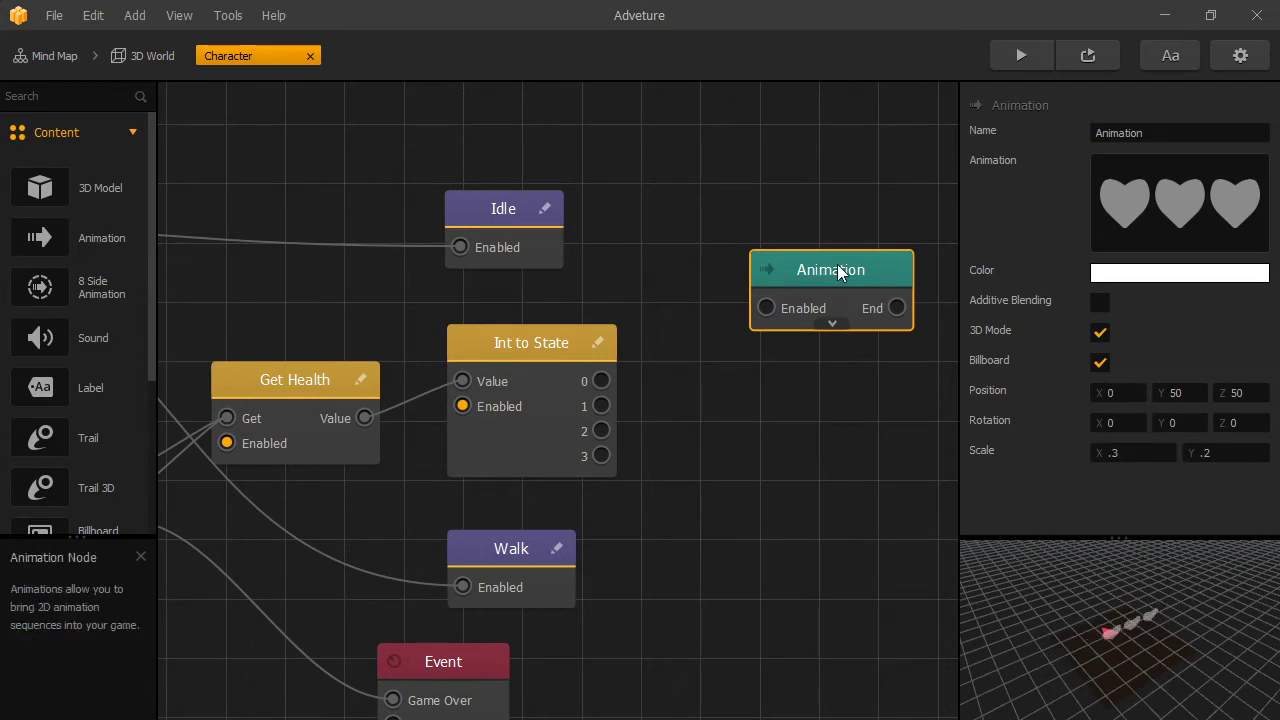
Duplicate the Animation node three times and load different heart images into the copies.
key("ctrl+d")
key("ctrl+d")
key("ctrl+d")
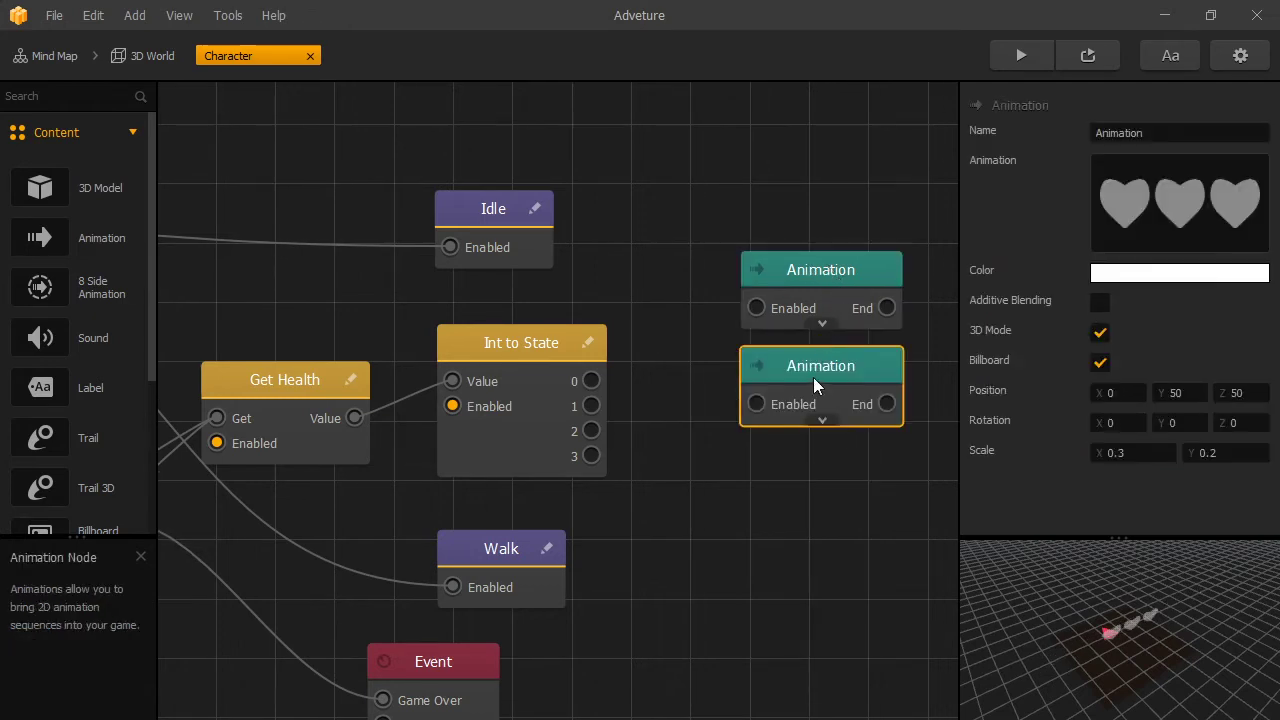
left_click(805, 368)
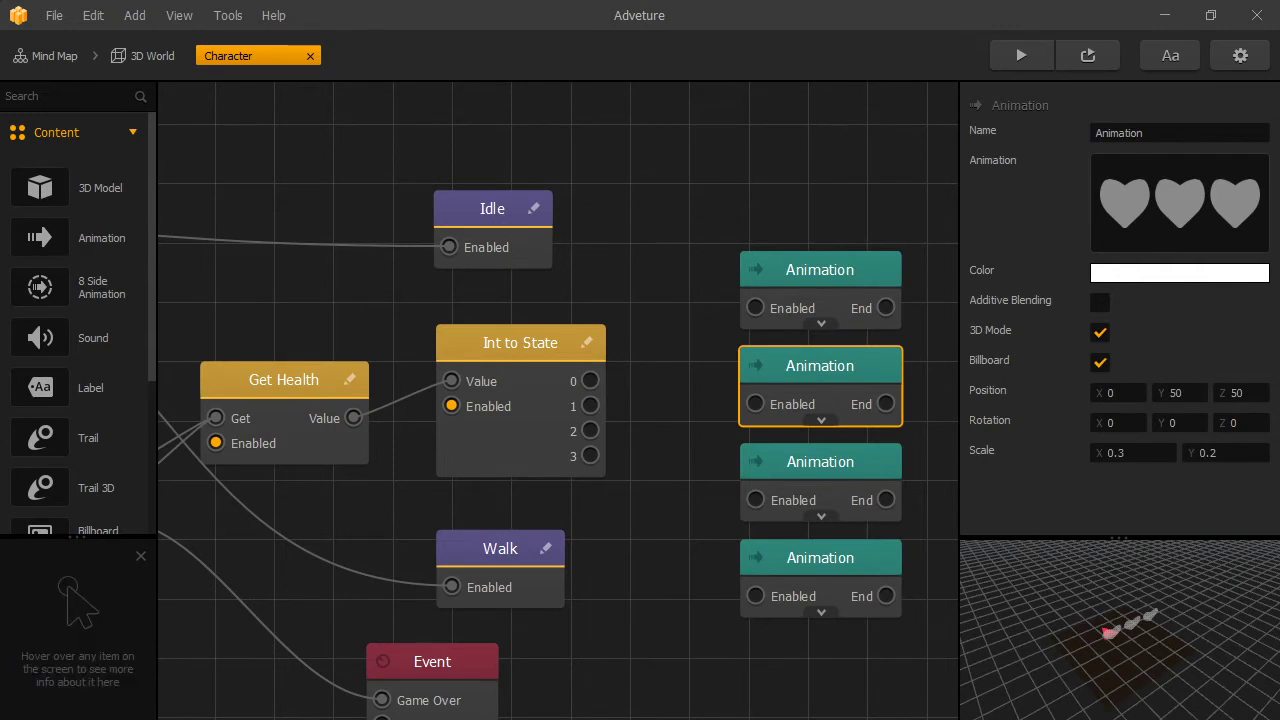
left_click_drag(2, 380, 1178, 212)
left_click(768, 479)
left_click_drag(2, 380, 1168, 218)
left_click(780, 560)
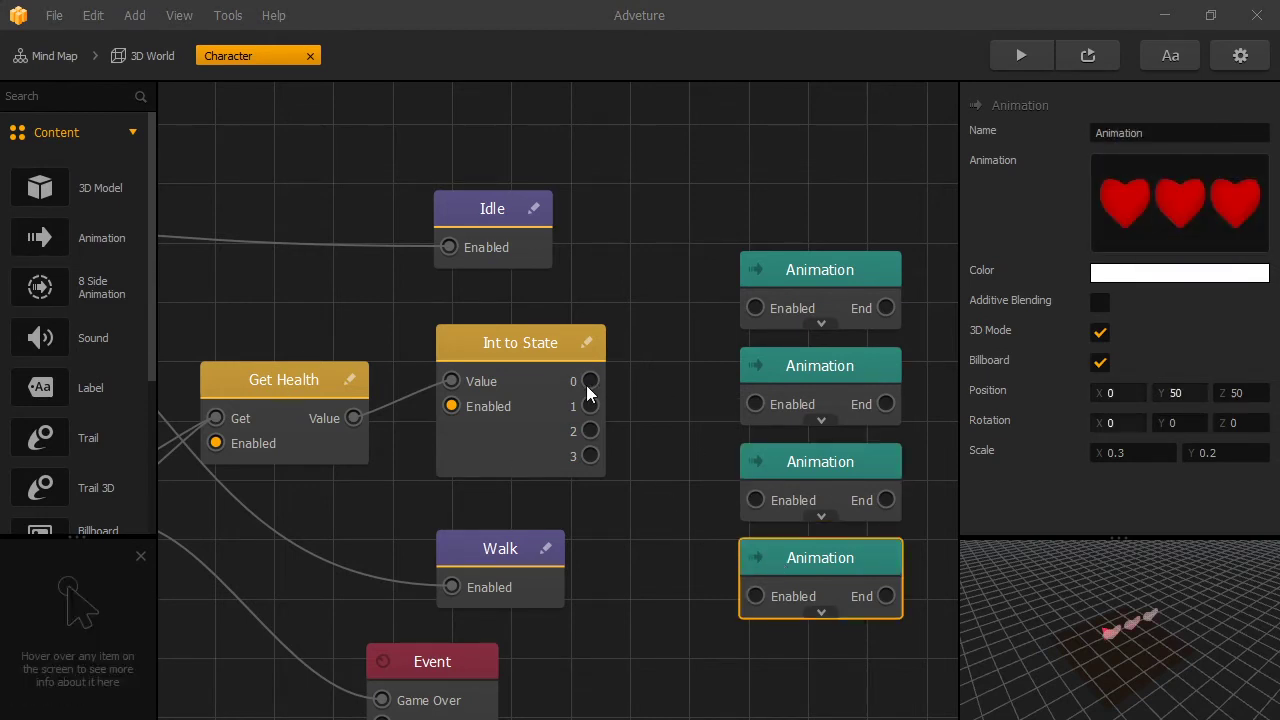
Wire Int to State outputs 0, 1, 2 and 3 to the four Animation nodes' Enabled inputs.
left_click_drag(590, 381, 755, 308)
left_click_drag(590, 405, 755, 404)
left_click_drag(590, 430, 742, 498)
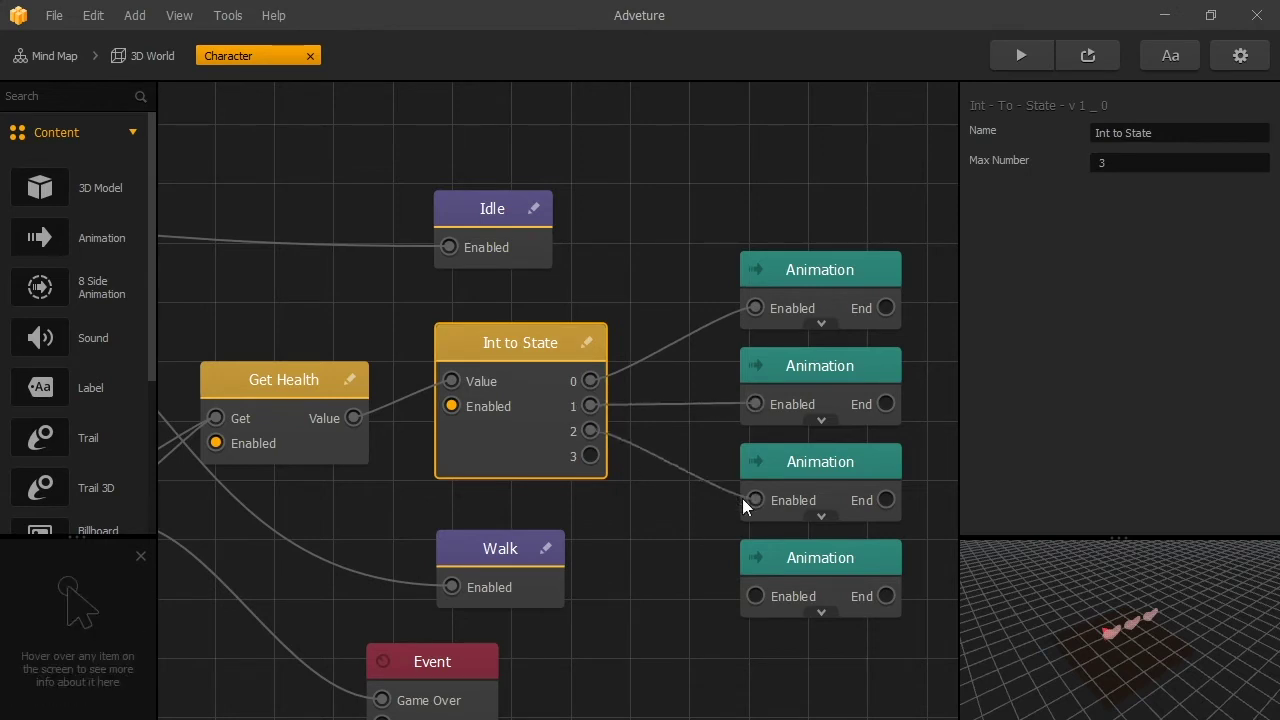
left_click_drag(590, 455, 731, 583)
scroll(787, 470, "down", 5)
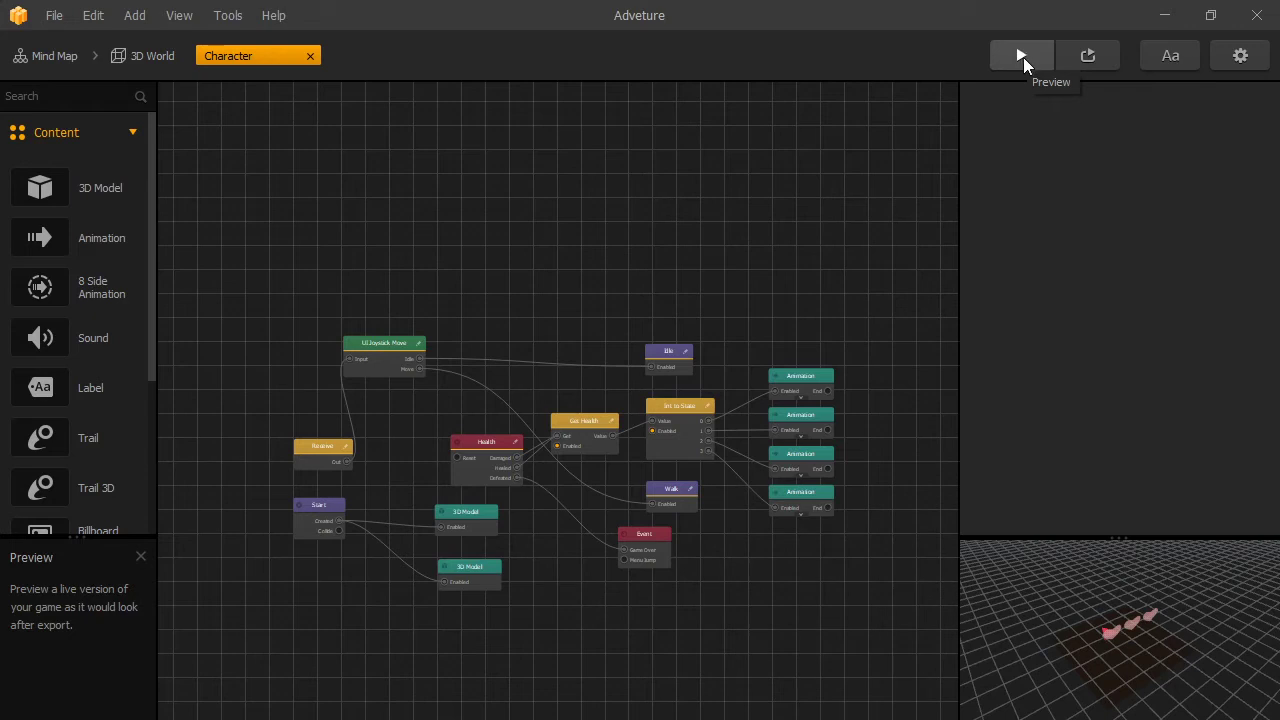
Test-play the game from the Adventure title screen, walking the character until GAME OVER.
left_click(1021, 56)
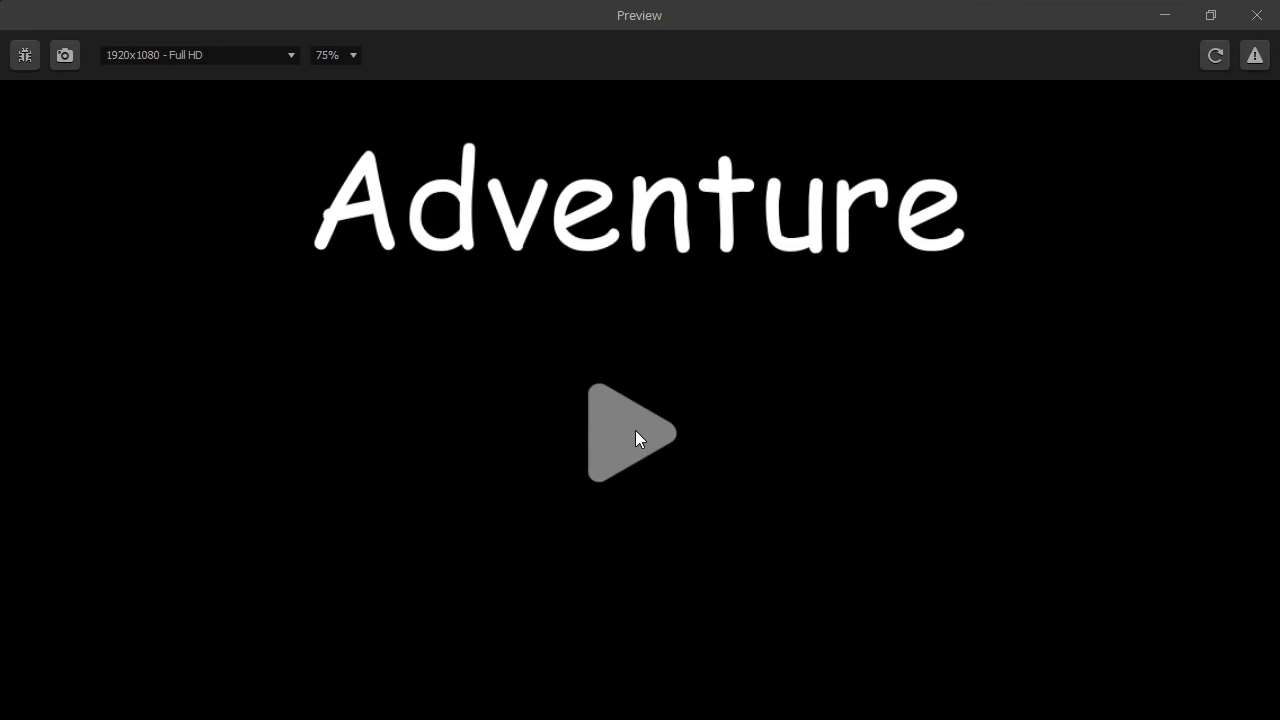
left_click(635, 432)
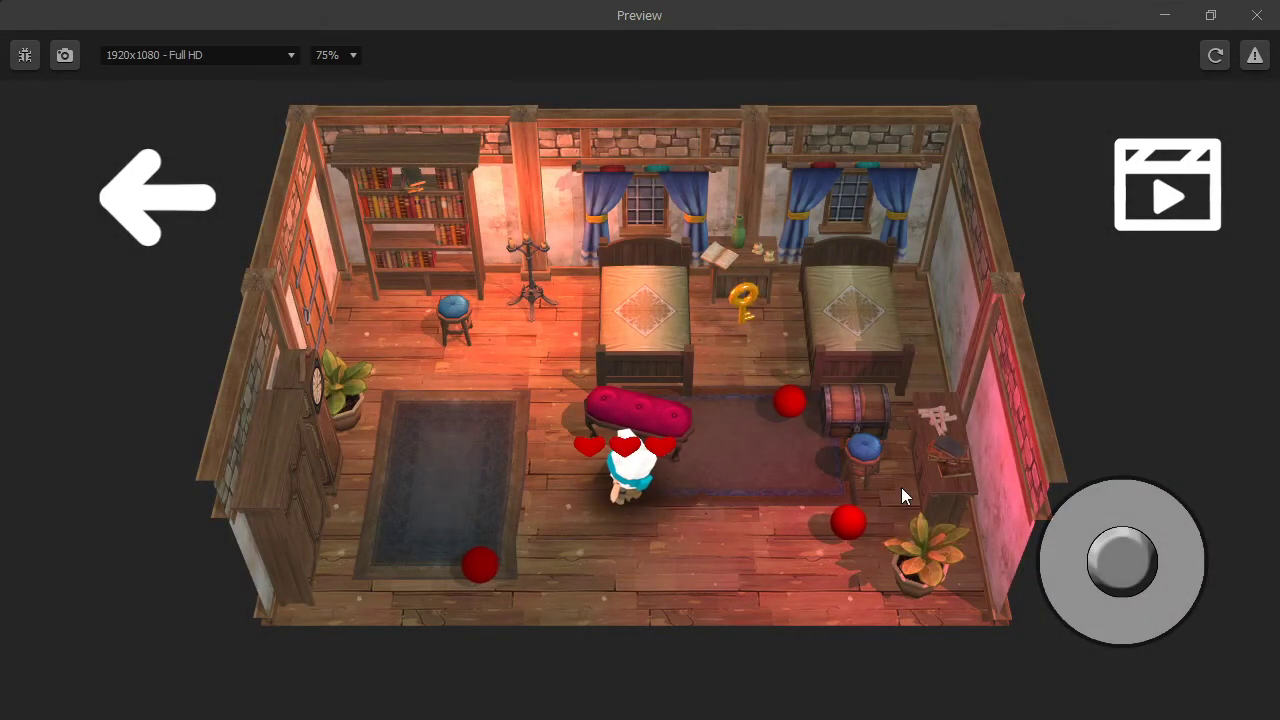
mouse_move(1115, 571)
left_mouse_down()
mouse_move(1125, 608)
mouse_move(1075, 577)
mouse_move(1055, 533)
mouse_move(1066, 499)
mouse_move(1113, 515)
mouse_move(1178, 568)
mouse_move(1114, 615)
mouse_move(1159, 569)
mouse_move(1150, 554)
mouse_move(1028, 570)
mouse_move(1031, 580)
mouse_move(1100, 530)
mouse_move(1137, 549)
mouse_move(1110, 605)
mouse_move(1146, 609)
mouse_move(1191, 584)
mouse_move(1075, 595)
mouse_move(1123, 532)
mouse_move(1096, 559)
mouse_move(1134, 537)
mouse_move(1106, 615)
mouse_move(1156, 601)
mouse_move(1191, 572)
mouse_move(1192, 530)
mouse_move(1205, 535)
mouse_move(1159, 566)
mouse_move(1035, 553)
mouse_move(1055, 568)
mouse_move(1067, 558)
mouse_move(1249, 584)
mouse_move(1205, 570)
mouse_move(1185, 524)
mouse_move(1108, 482)
mouse_move(1088, 520)
left_mouse_up()
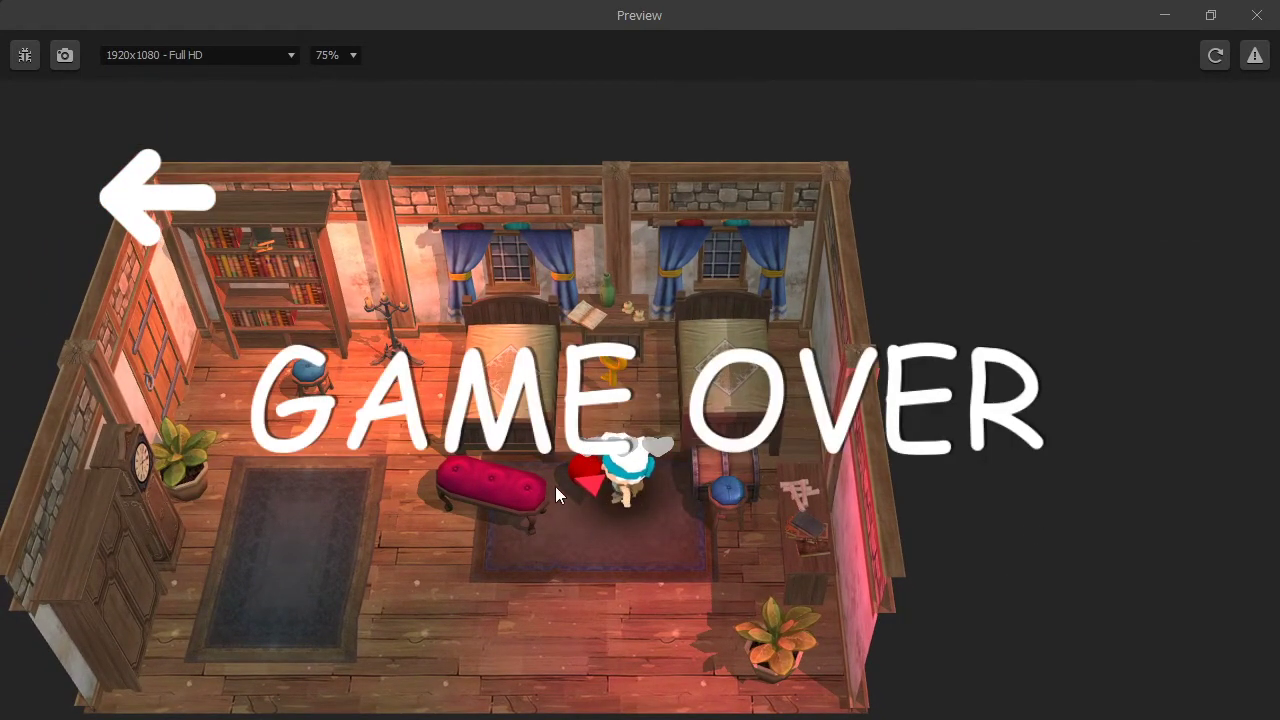
key("Escape")
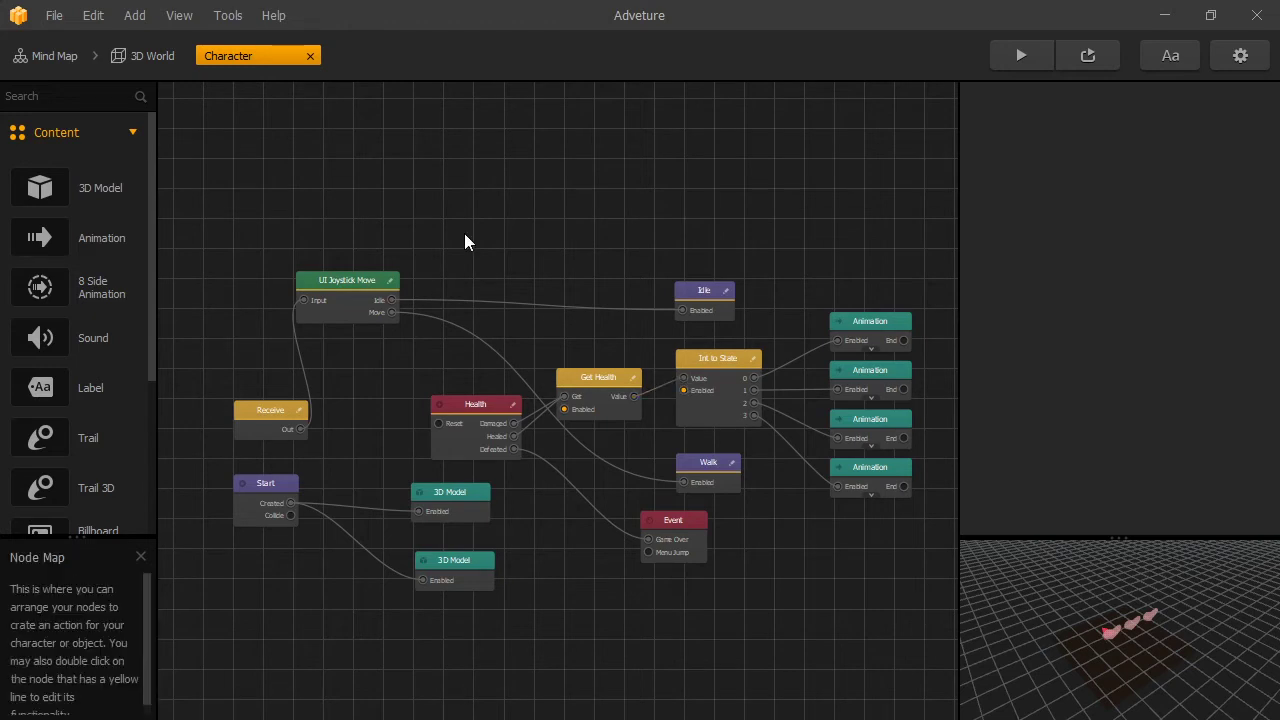
Open the UI screen from the Mind Map and browse UI assets to add.
left_click(38, 57)
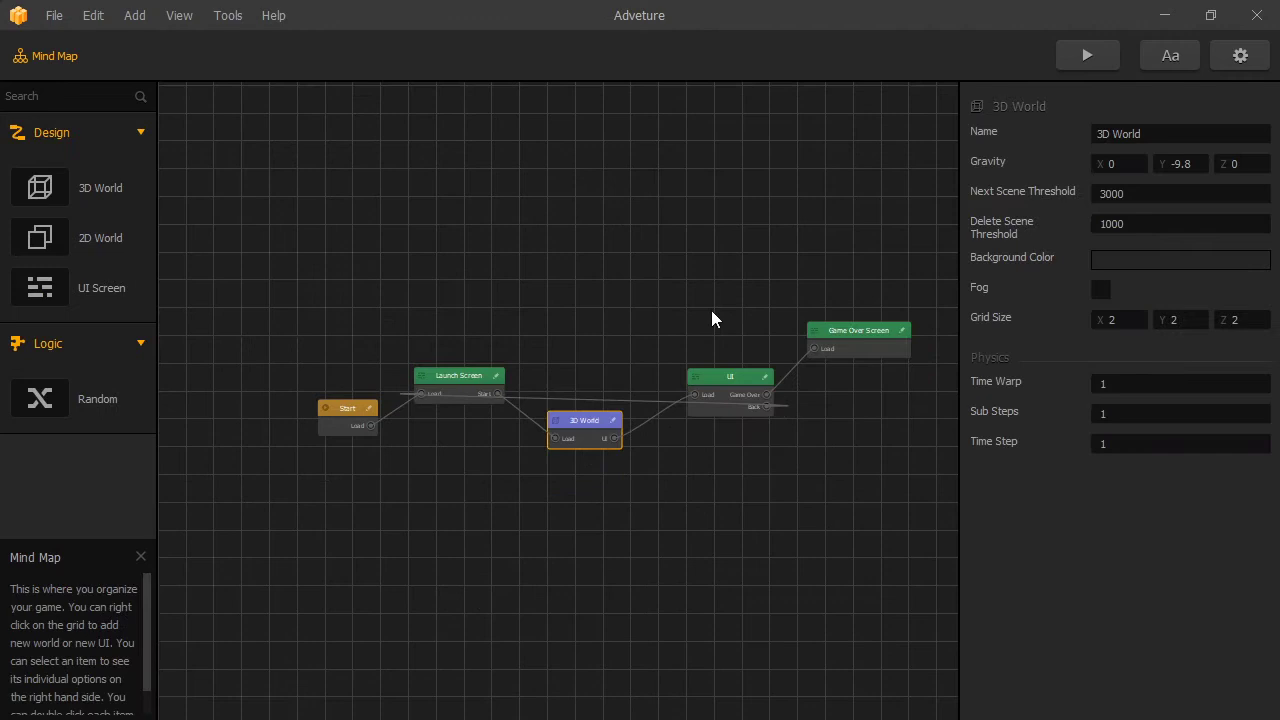
left_click(731, 376)
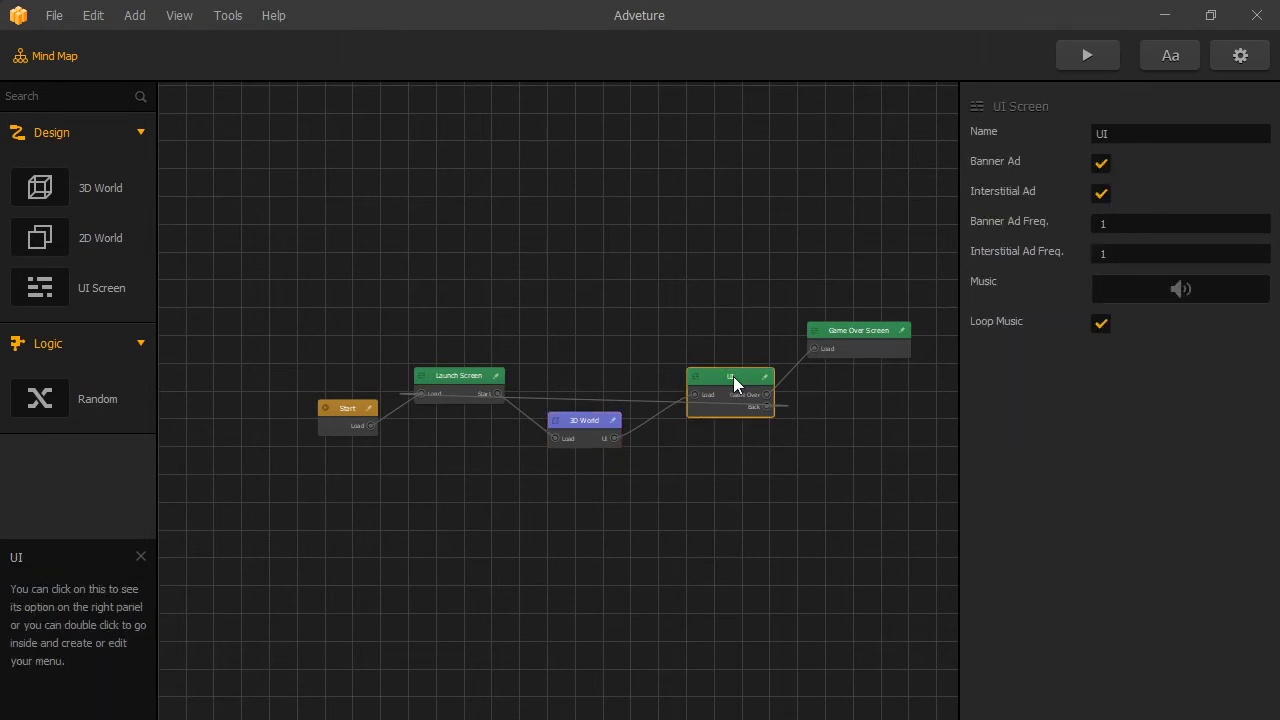
double_click(733, 376)
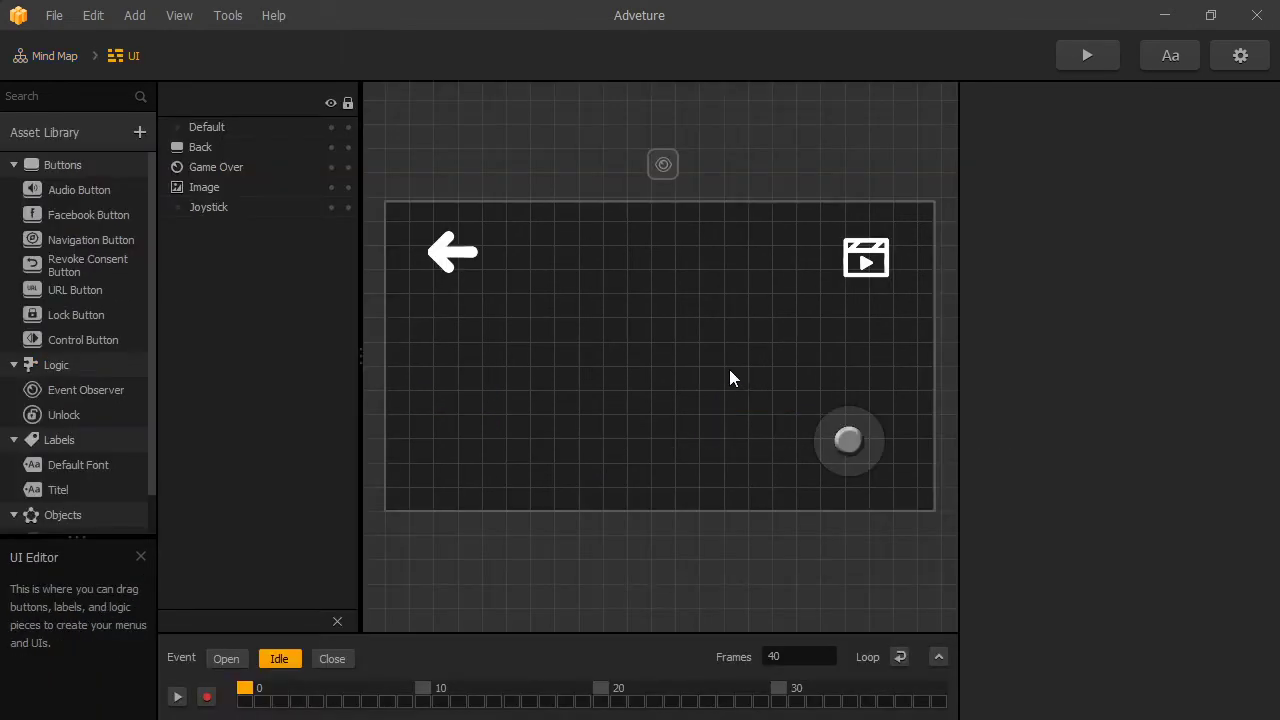
left_click(140, 132)
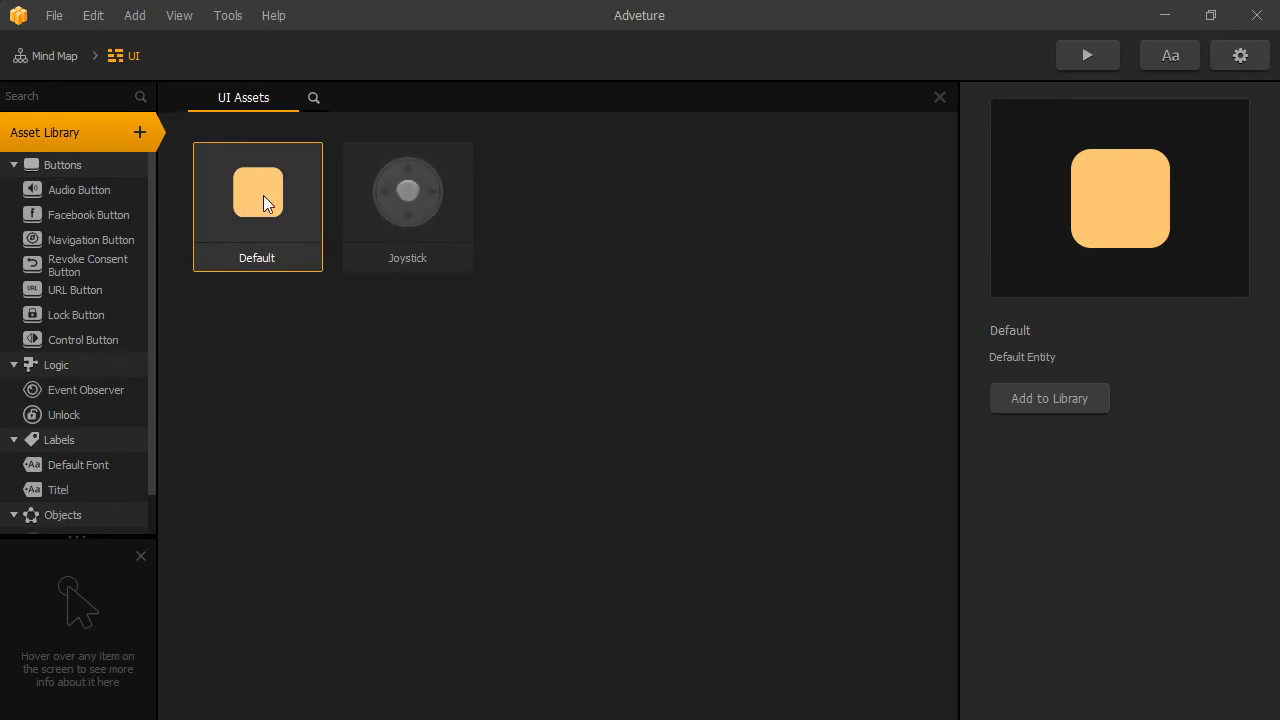
Add the Default asset to the UI library and open its node map.
double_click(263, 195)
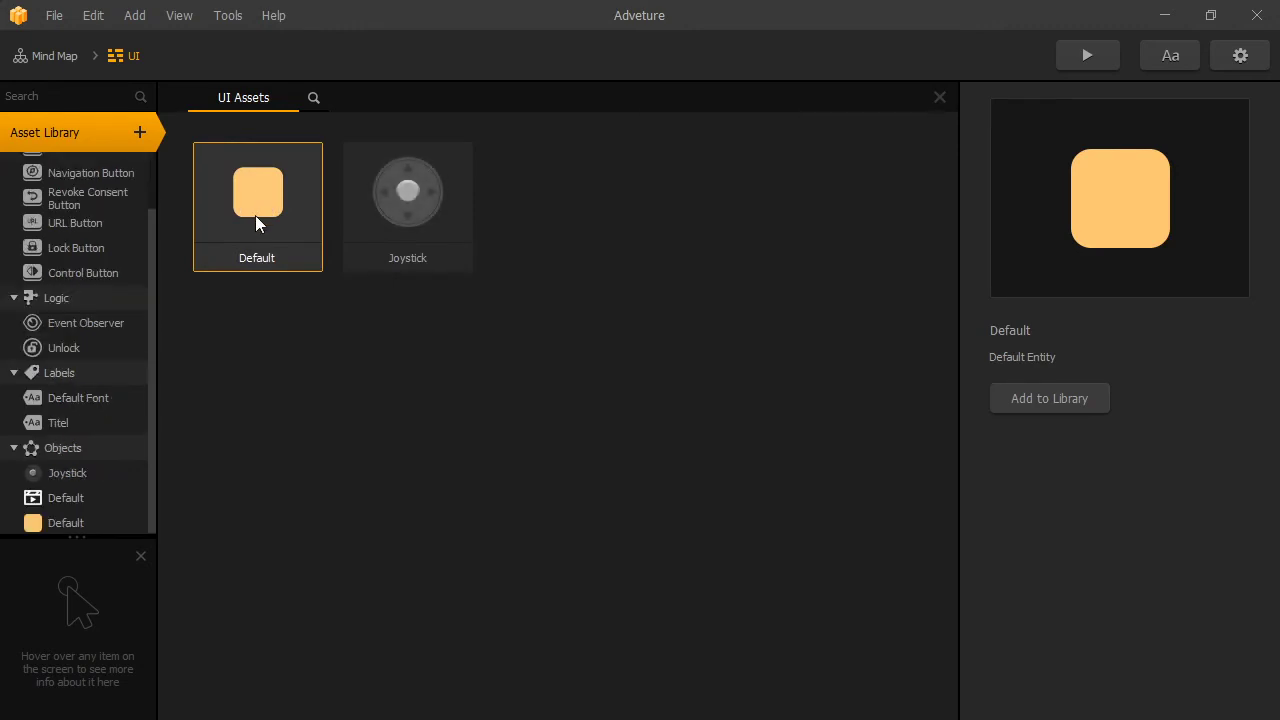
left_click(939, 97)
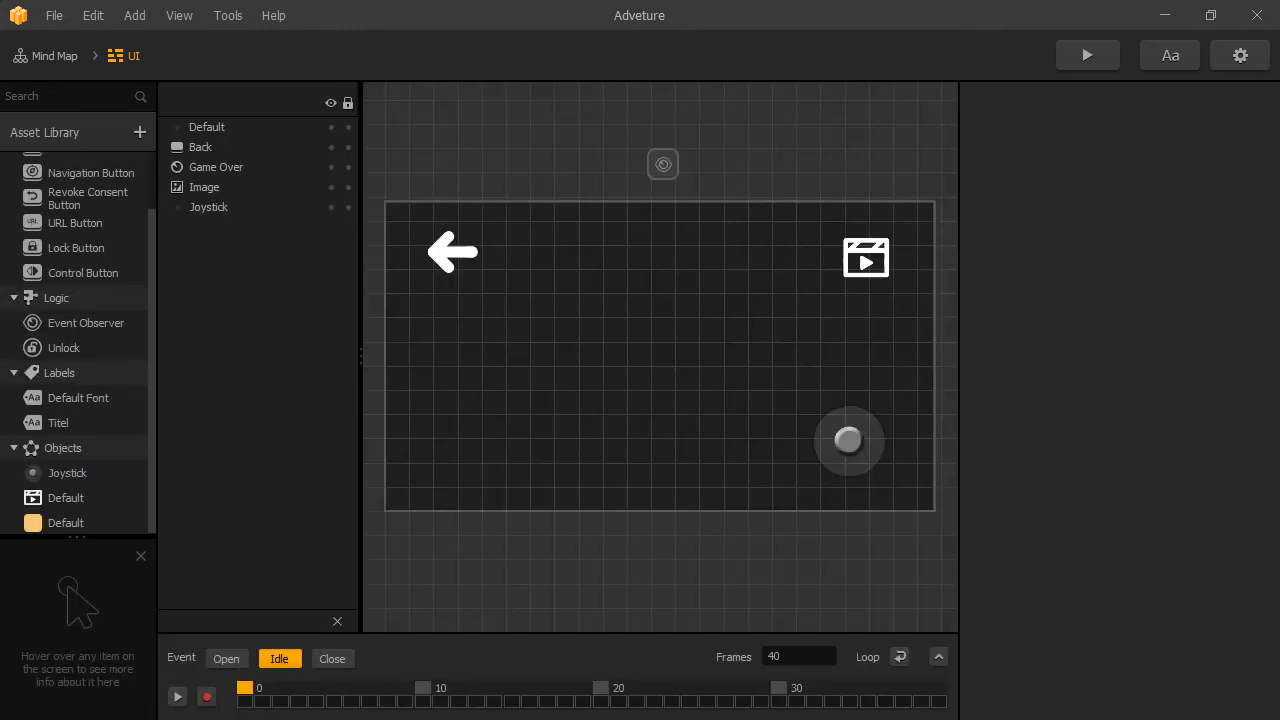
double_click(71, 524)
Reposition the Animation node, add an Int to State node, and open the Animation frame editor.
left_click(507, 354)
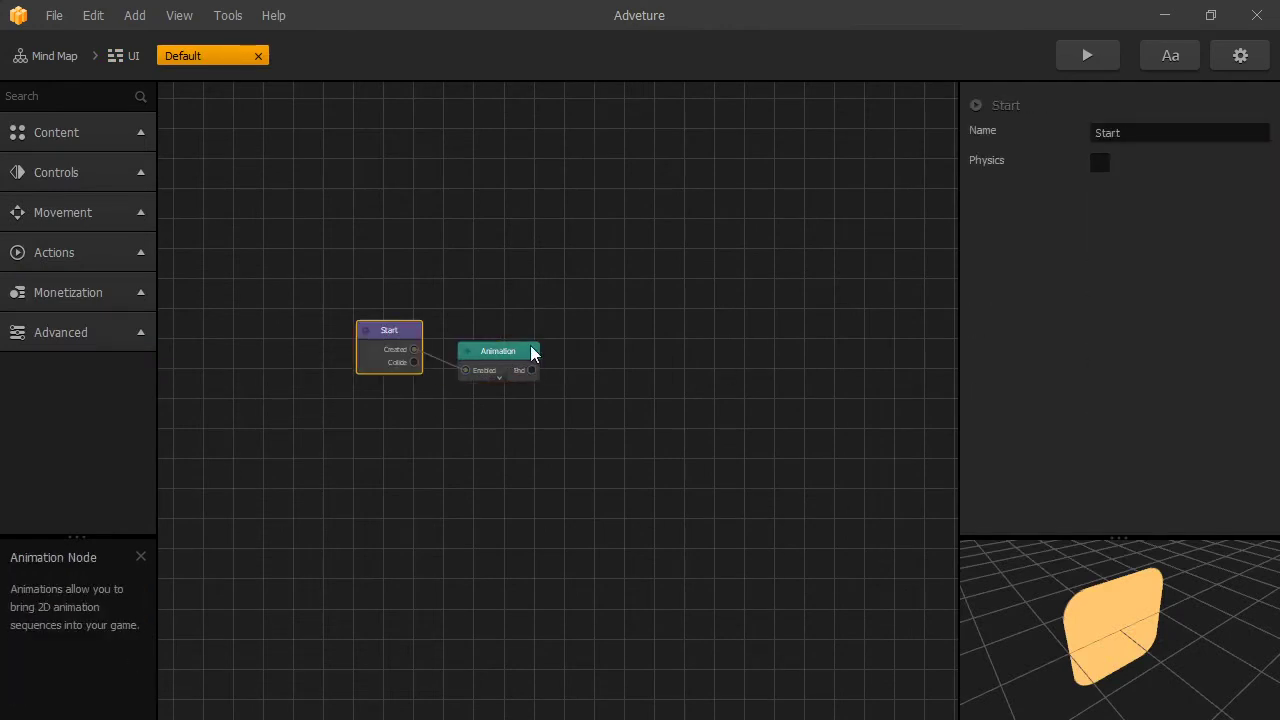
left_click_drag(531, 349, 607, 280)
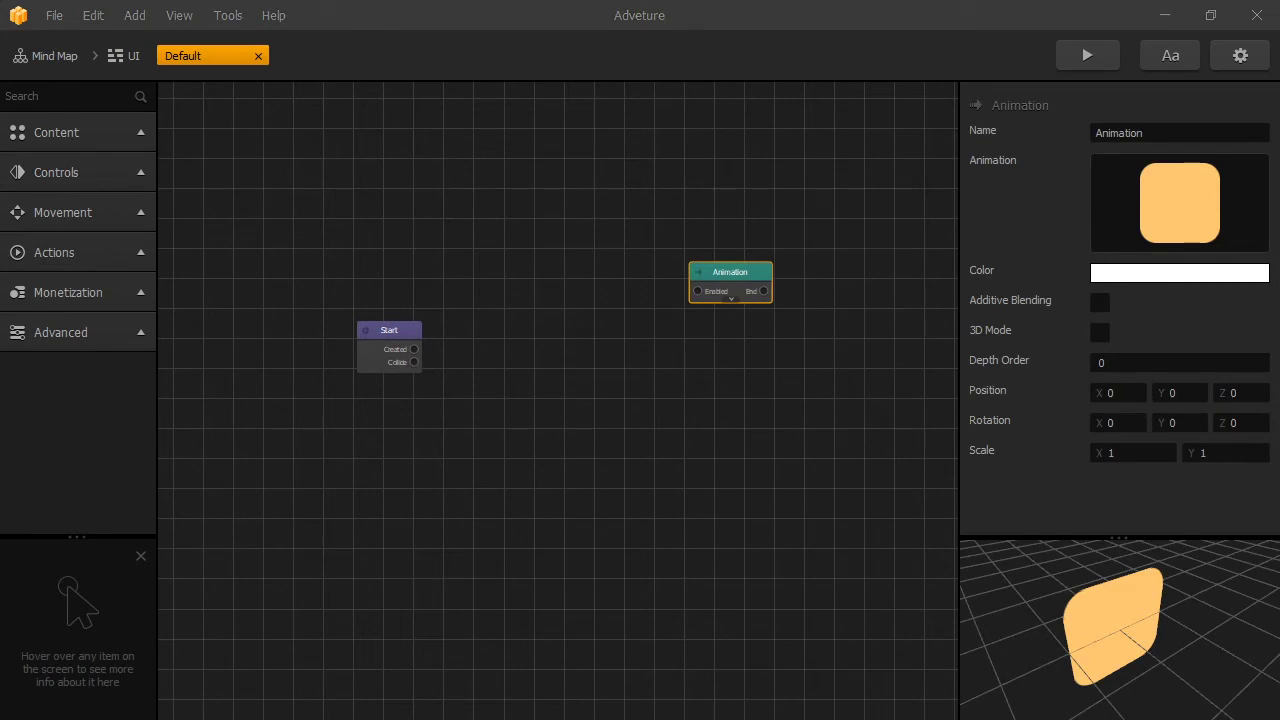
left_click_drag(365, 597, 586, 410)
left_click_drag(715, 274, 750, 300)
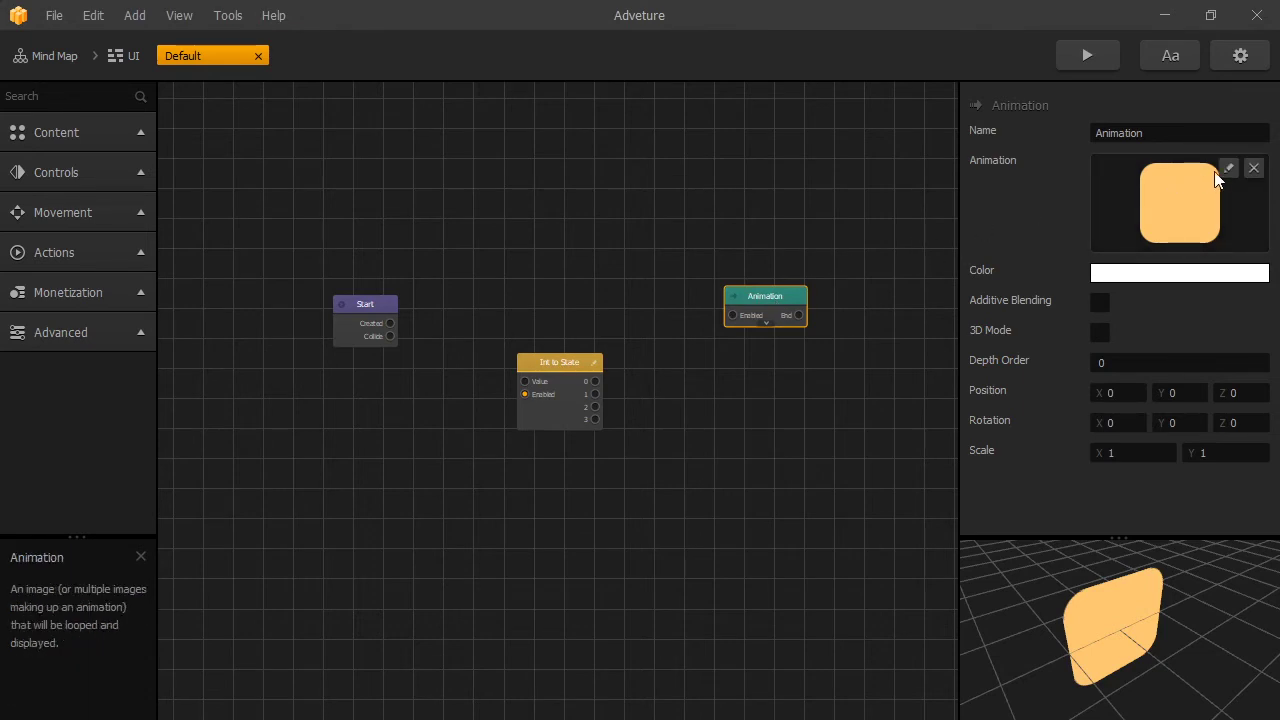
mouse_move(1229, 173)
left_click(1228, 169)
mouse_move(1240, 375)
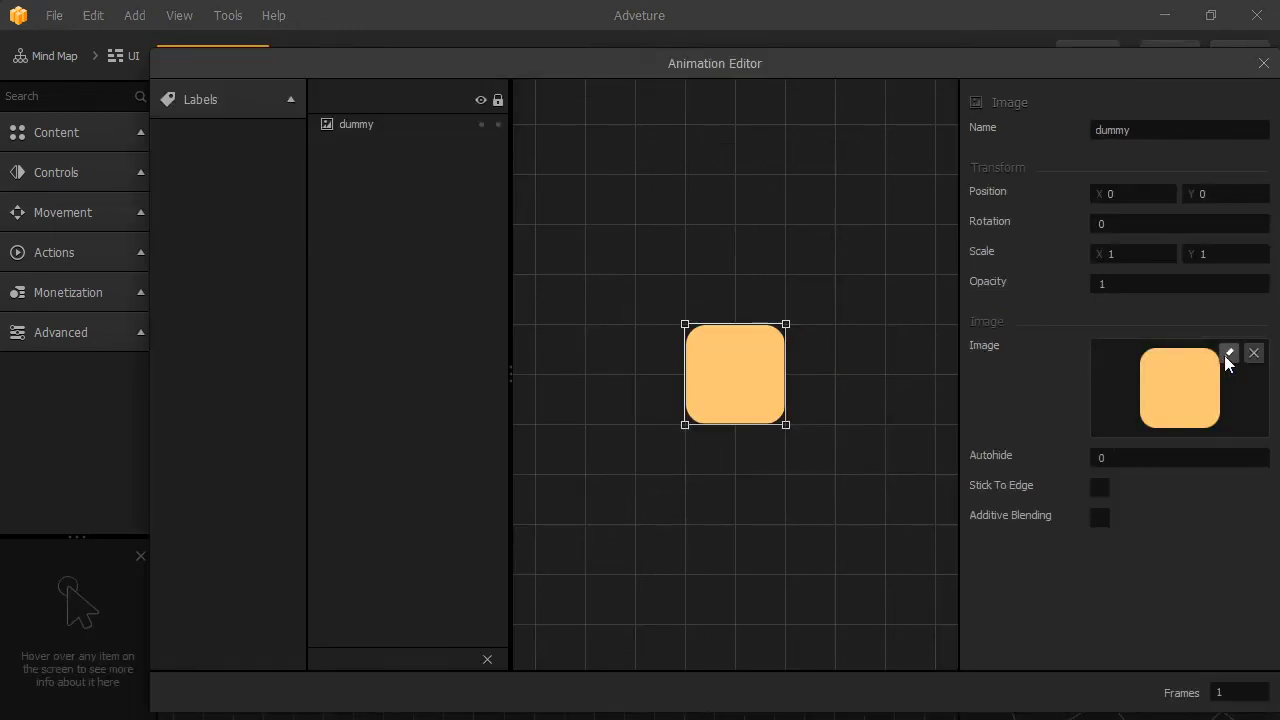
Give the Animation frame the 0H grey-hearts sprite and scale it to 0.5 by 0.5.
left_click(1229, 353)
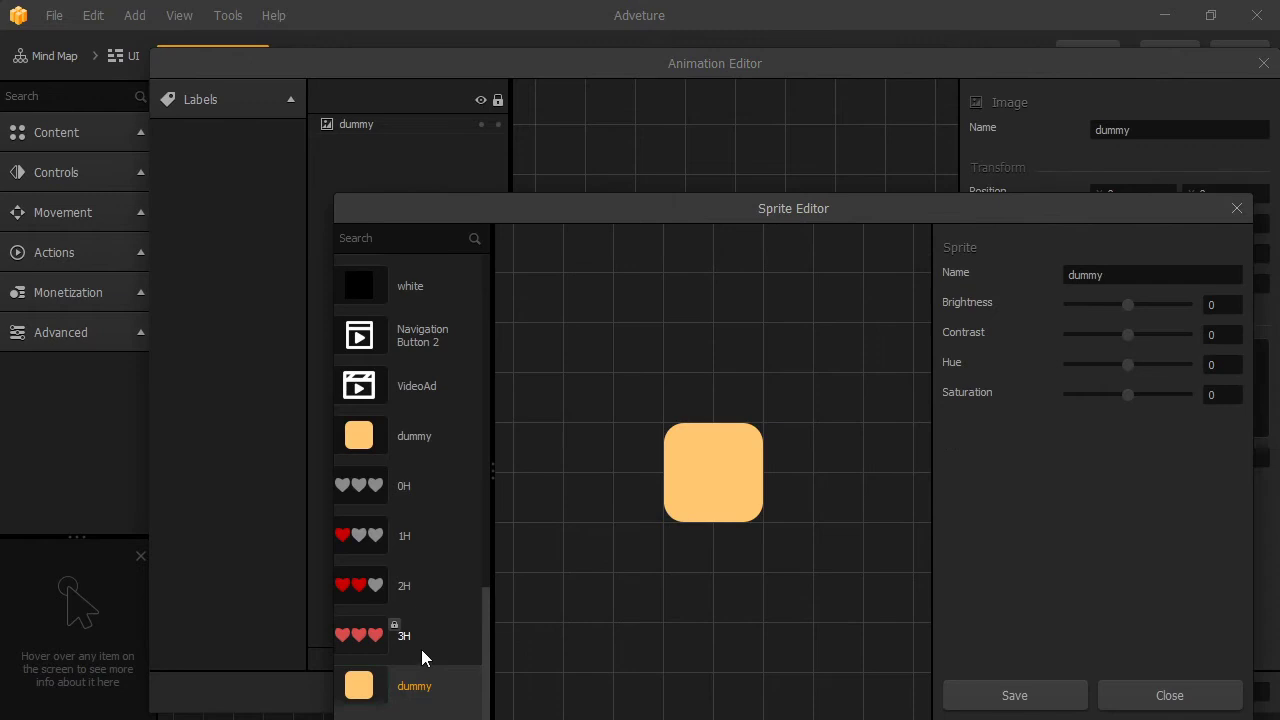
left_click(421, 482)
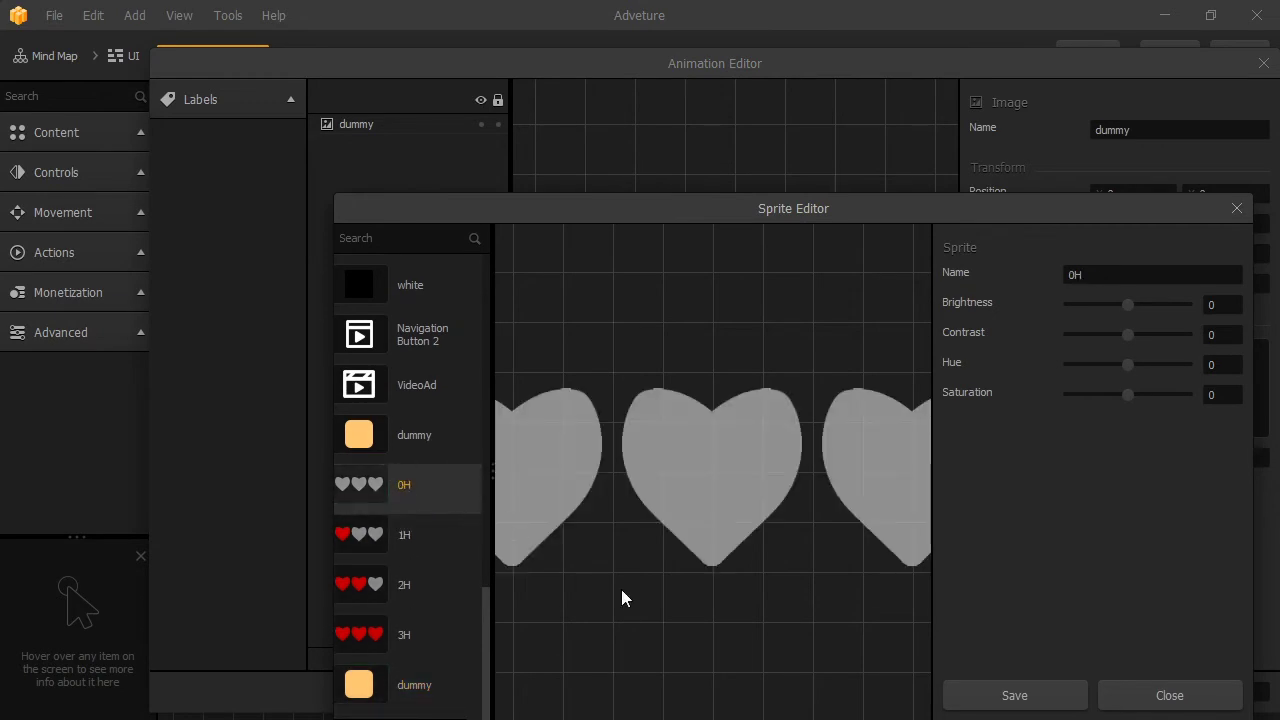
left_click(1034, 695)
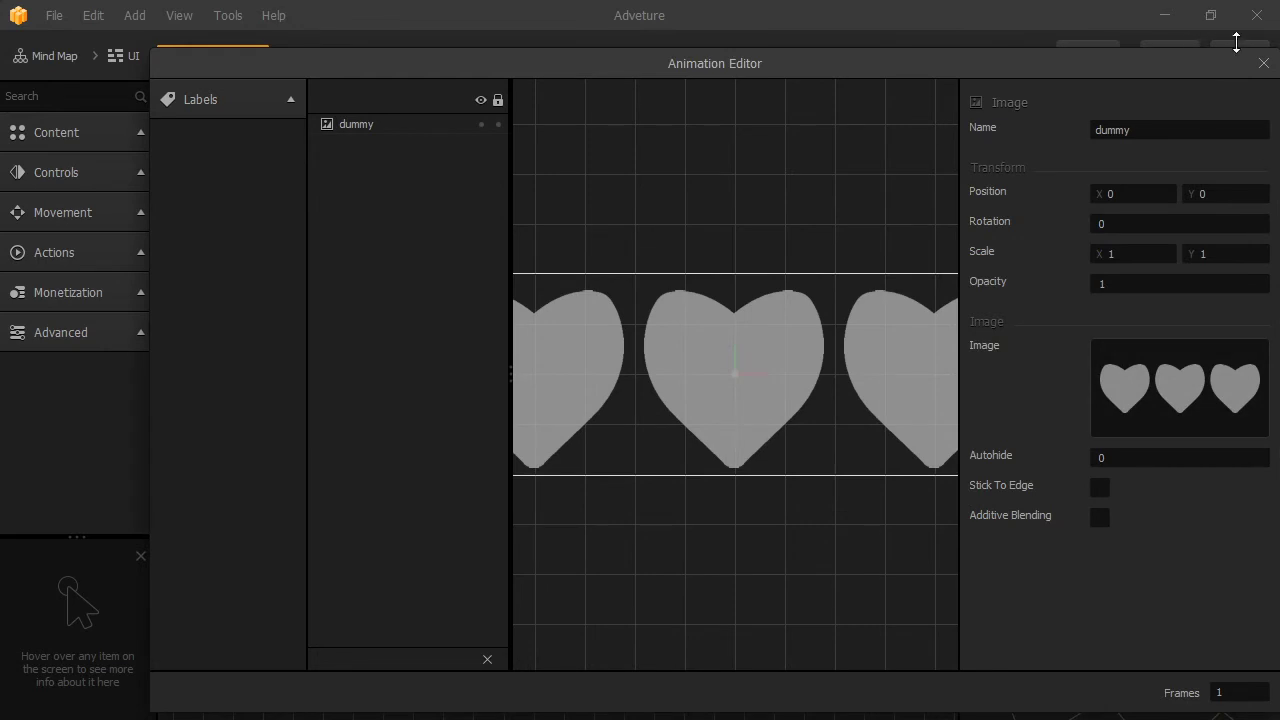
left_click(1263, 63)
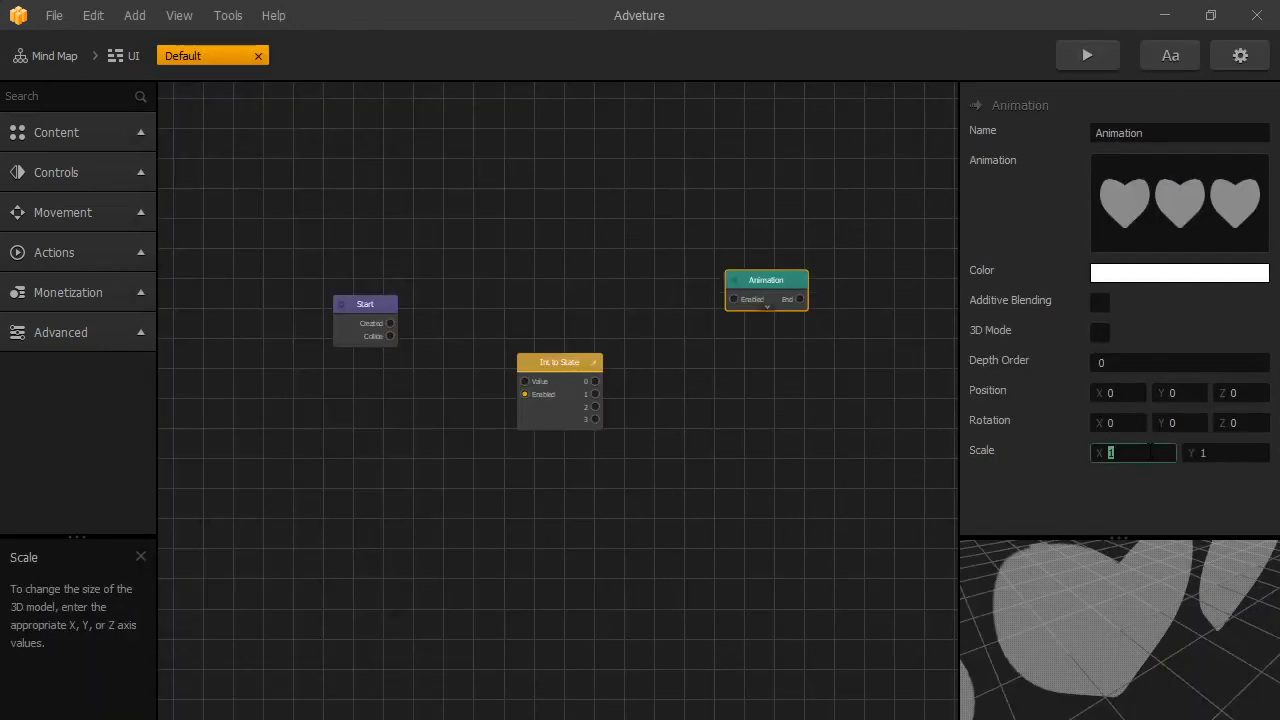
type("0.5")
key("Tab")
type("0.5")
key("Return")
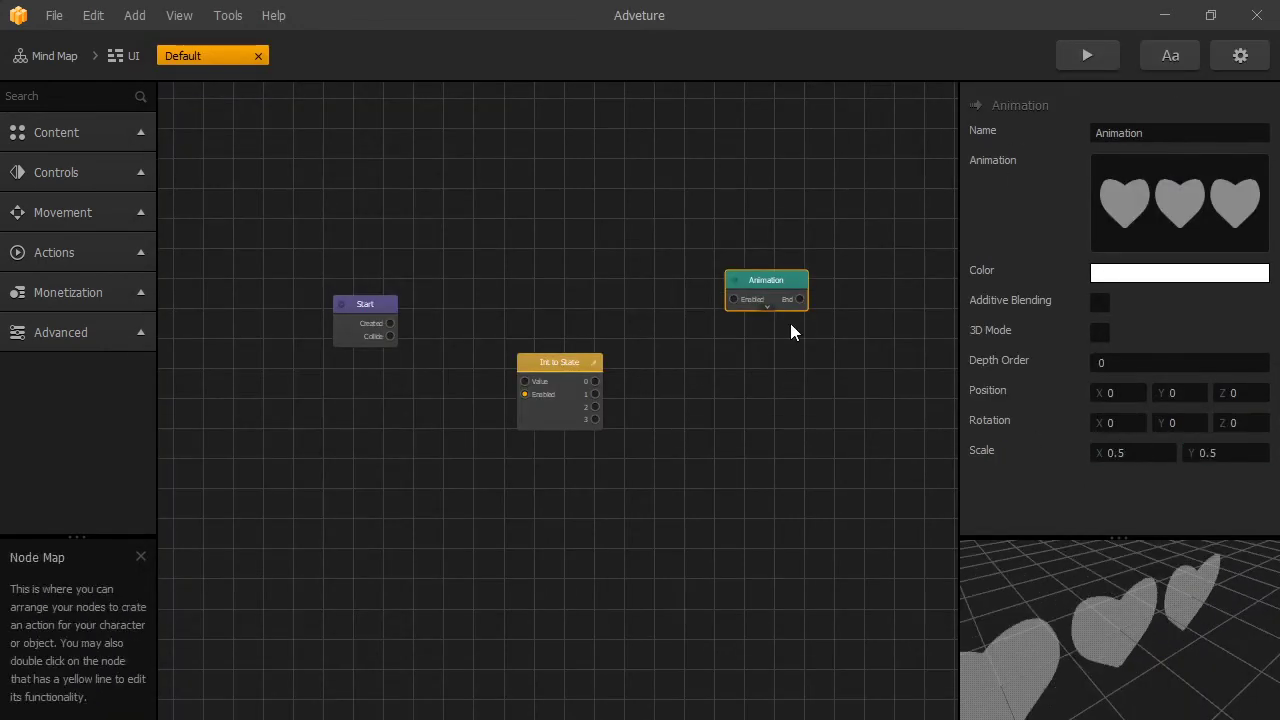
Duplicate the heart Animation node, assigning sprites 1H and 2H to the second and third nodes.
key("ctrl+d")
key("ctrl+d")
key("ctrl+d")
left_click(1180, 203)
left_click(1225, 349)
left_click(360, 531)
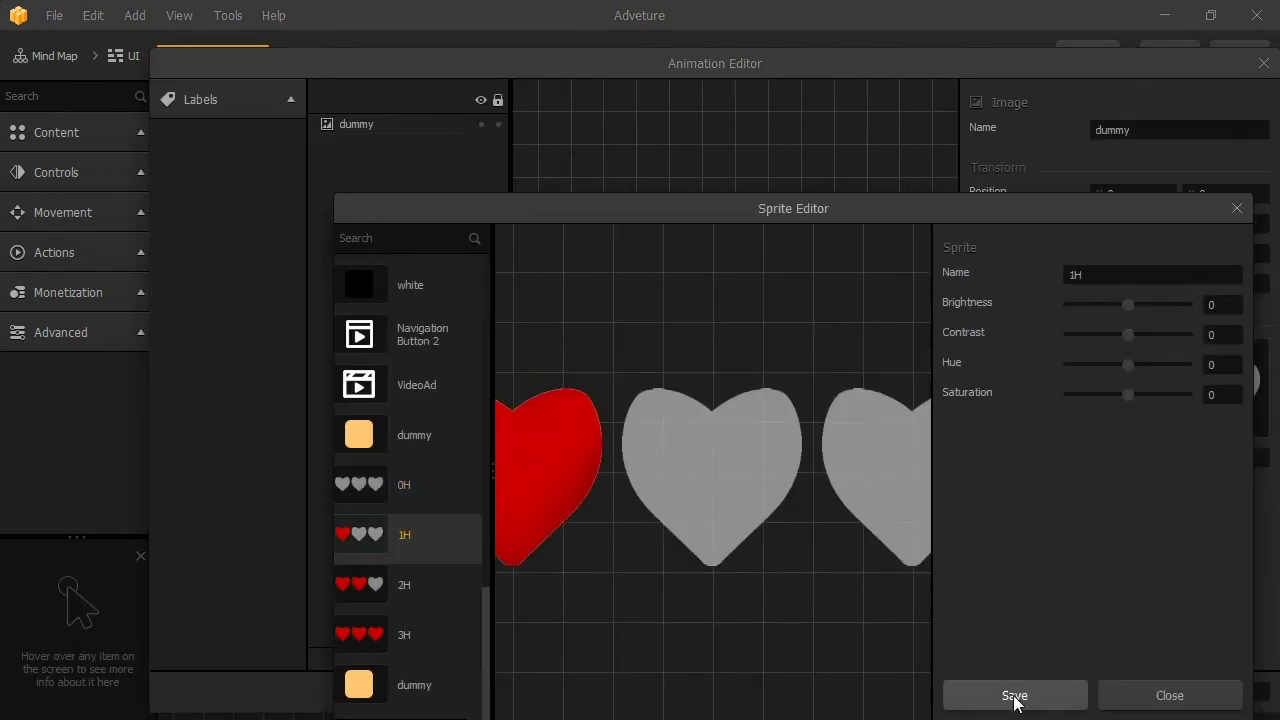
left_click(1014, 697)
left_click(1263, 64)
left_click(757, 380)
left_click(1225, 168)
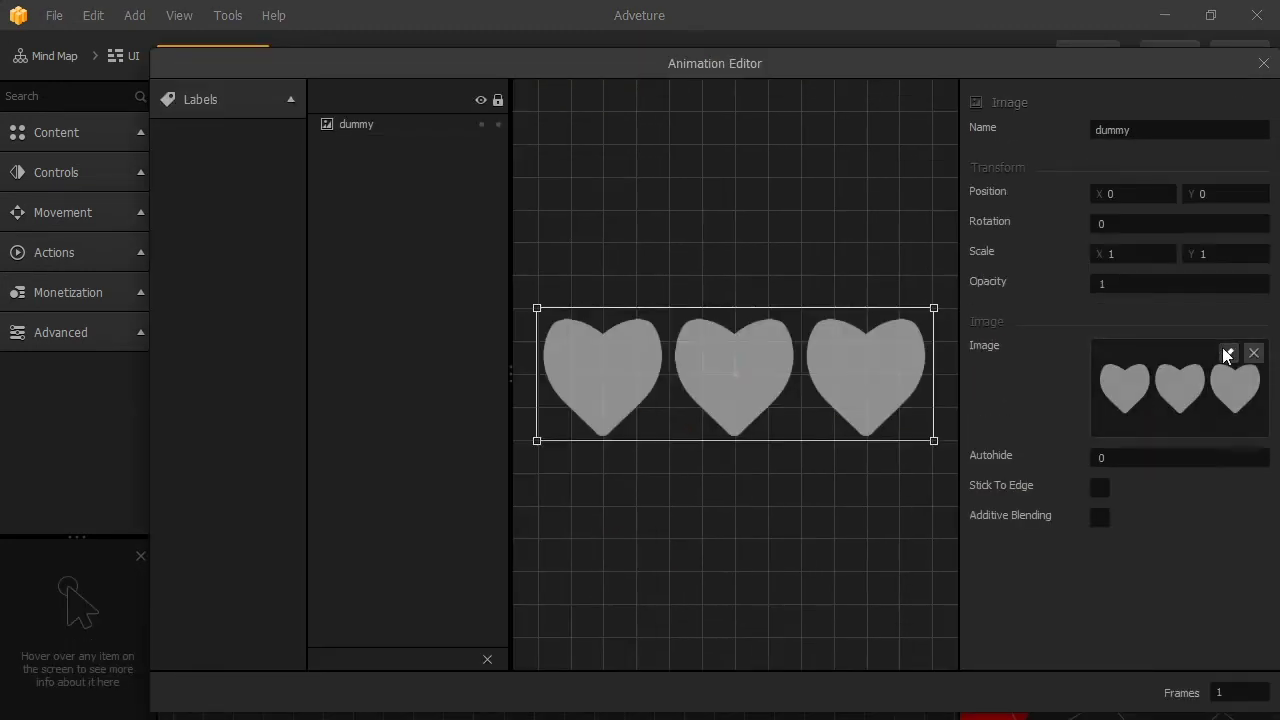
left_click(1228, 352)
left_click(371, 585)
left_click(1014, 695)
left_click(1263, 64)
Assign sprite 3H to the fourth Animation node and check each node's heart image.
left_click(757, 425)
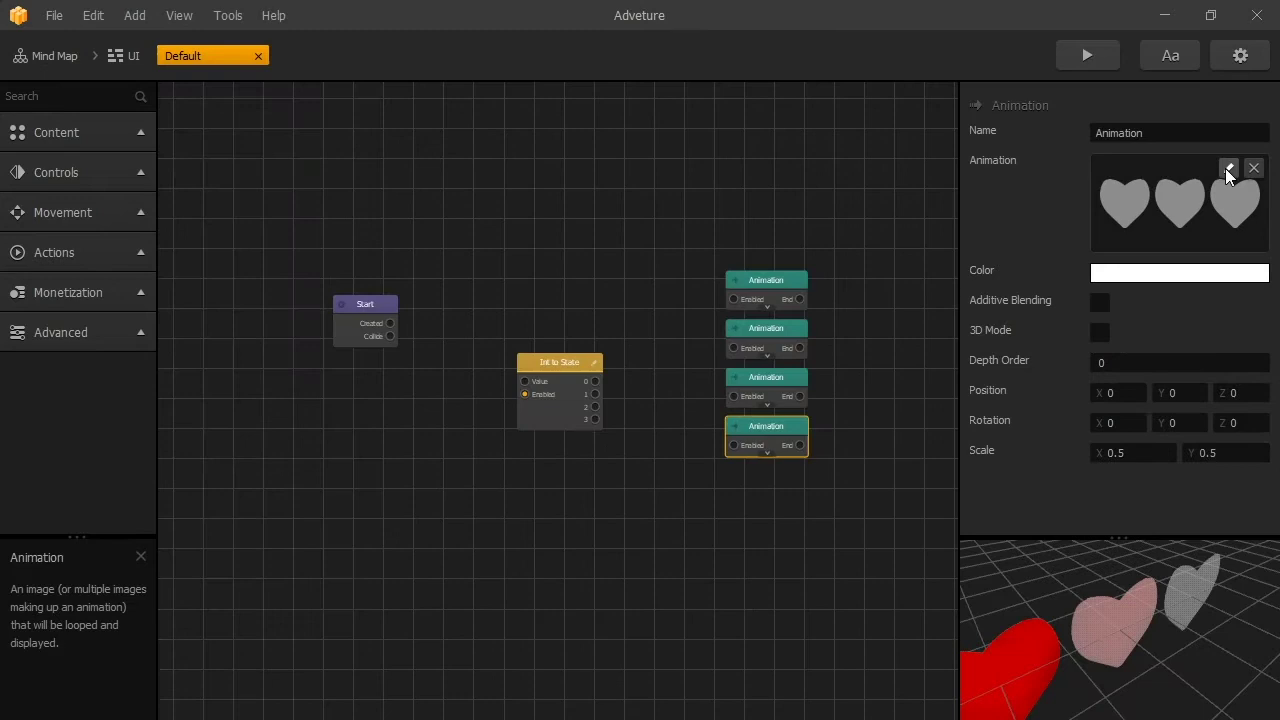
left_click(1225, 168)
left_click(1225, 352)
left_click(398, 628)
left_click(1006, 694)
left_click(1263, 64)
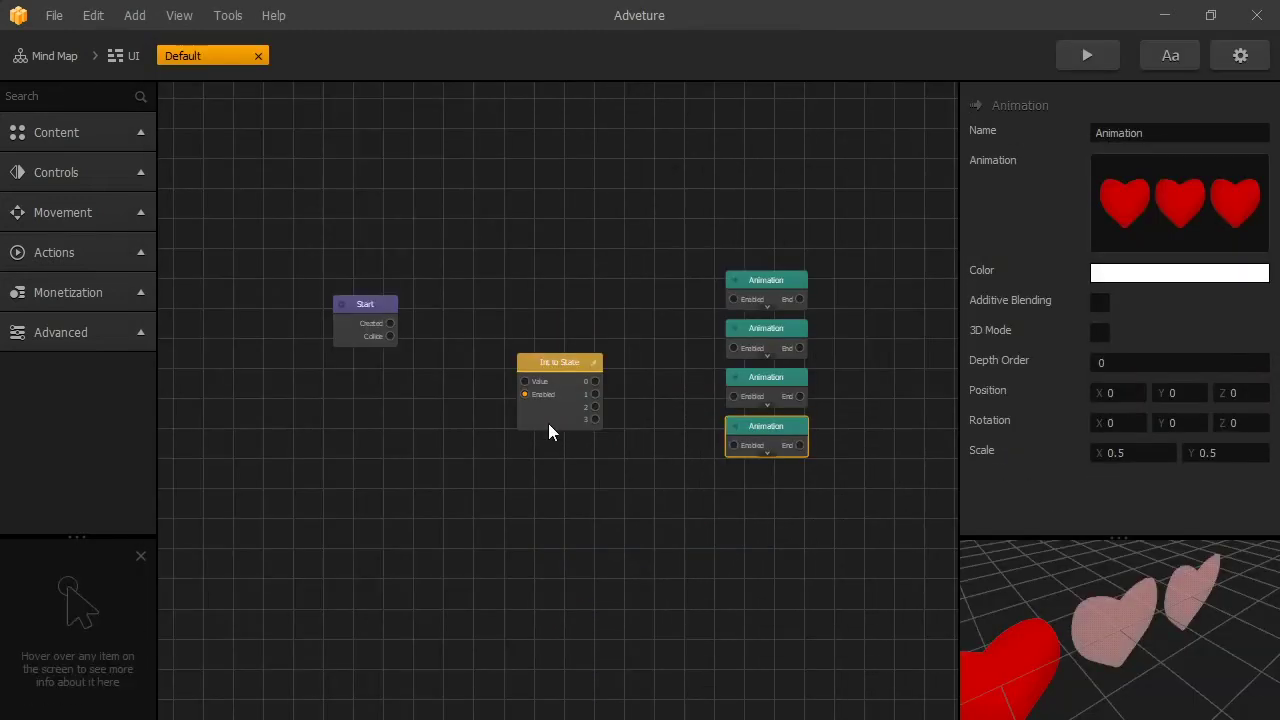
left_click(767, 370)
left_click(771, 341)
left_click(766, 282)
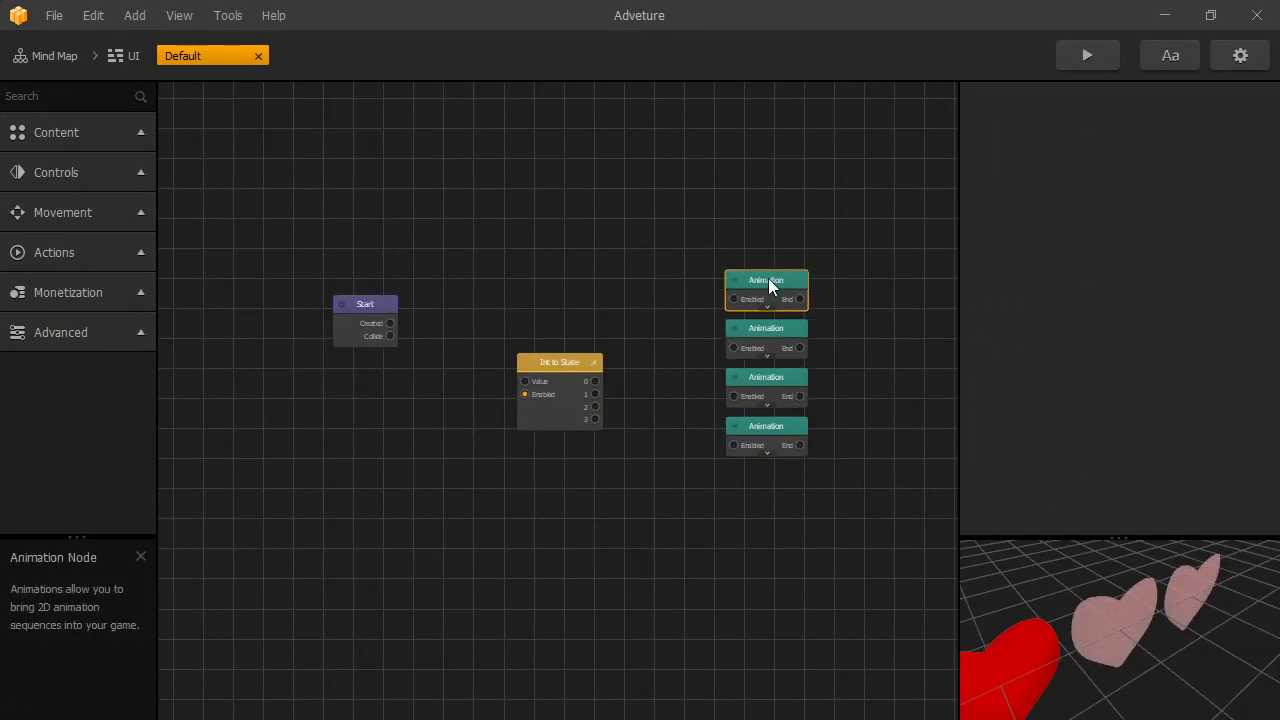
Wire Int to State outputs 0, 1 and 3 to the first, second and fourth Animation nodes.
left_click_drag(596, 381, 733, 299)
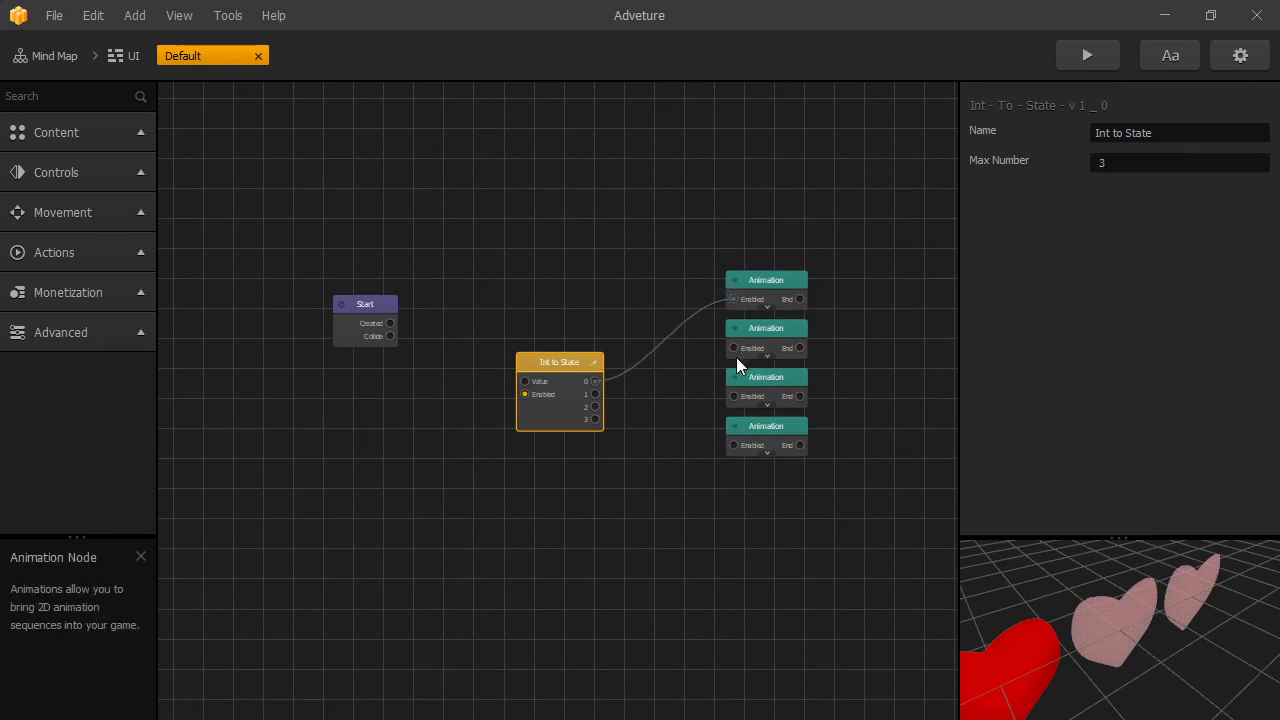
left_click_drag(733, 347, 735, 396)
left_click_drag(733, 445, 605, 410)
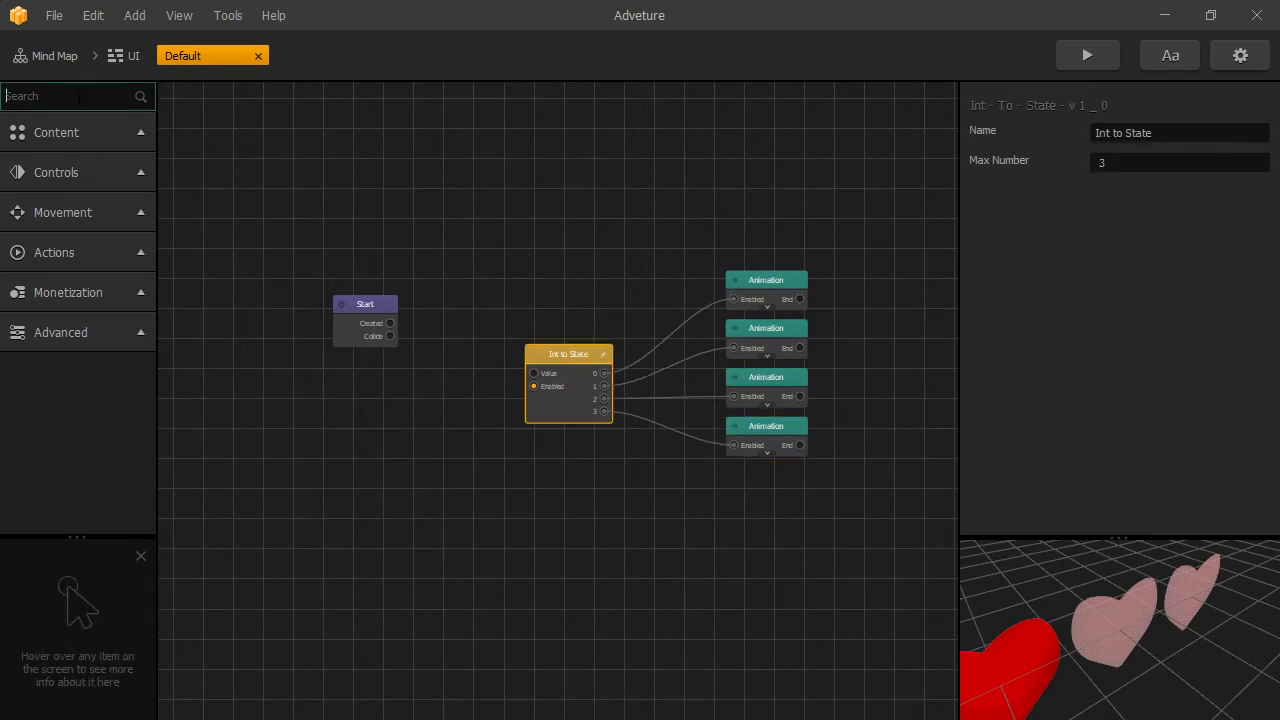
Add a Stick To Edge node to the hearts graph with its Side set to Top.
type("edg")
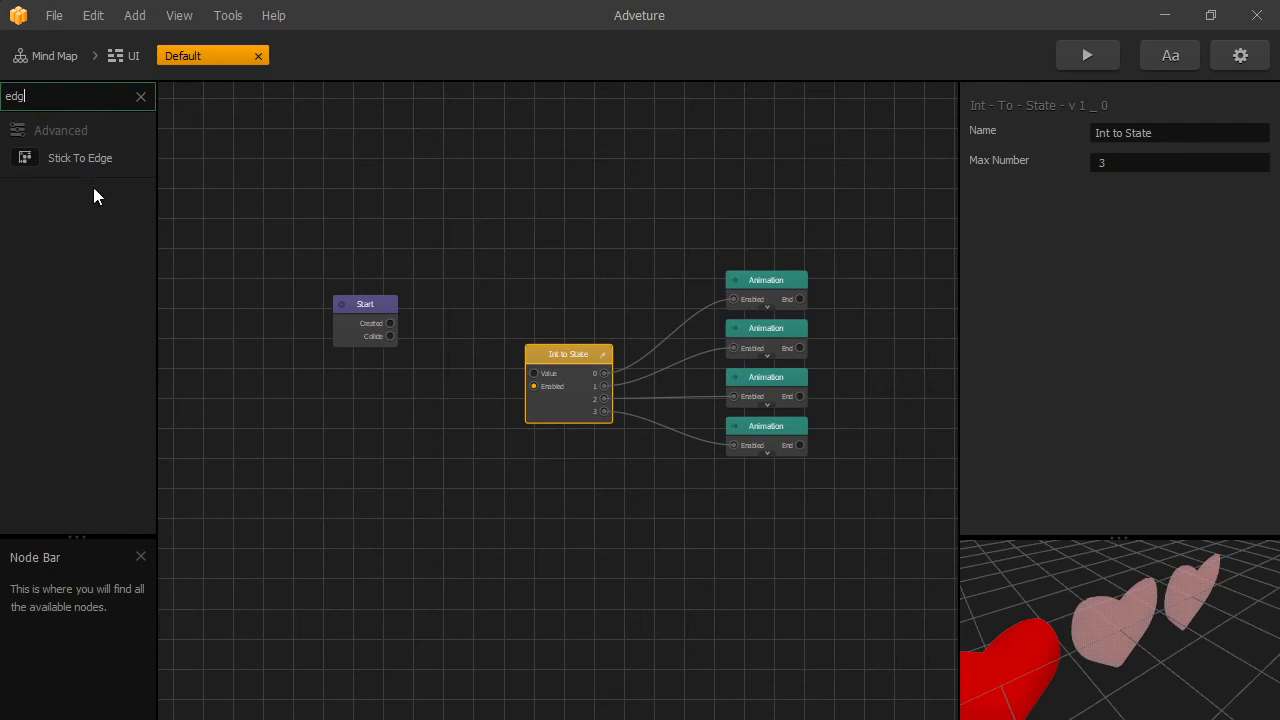
left_click_drag(77, 158, 537, 244)
left_click(1110, 223)
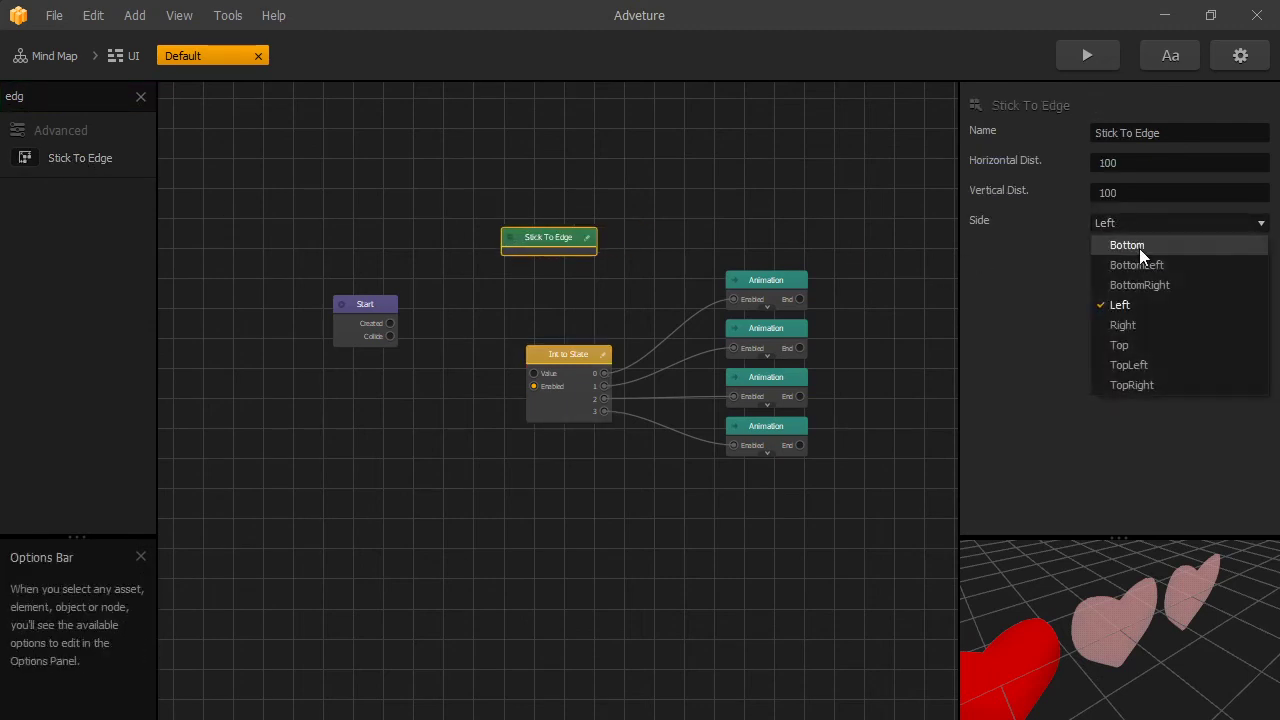
left_click(1148, 347)
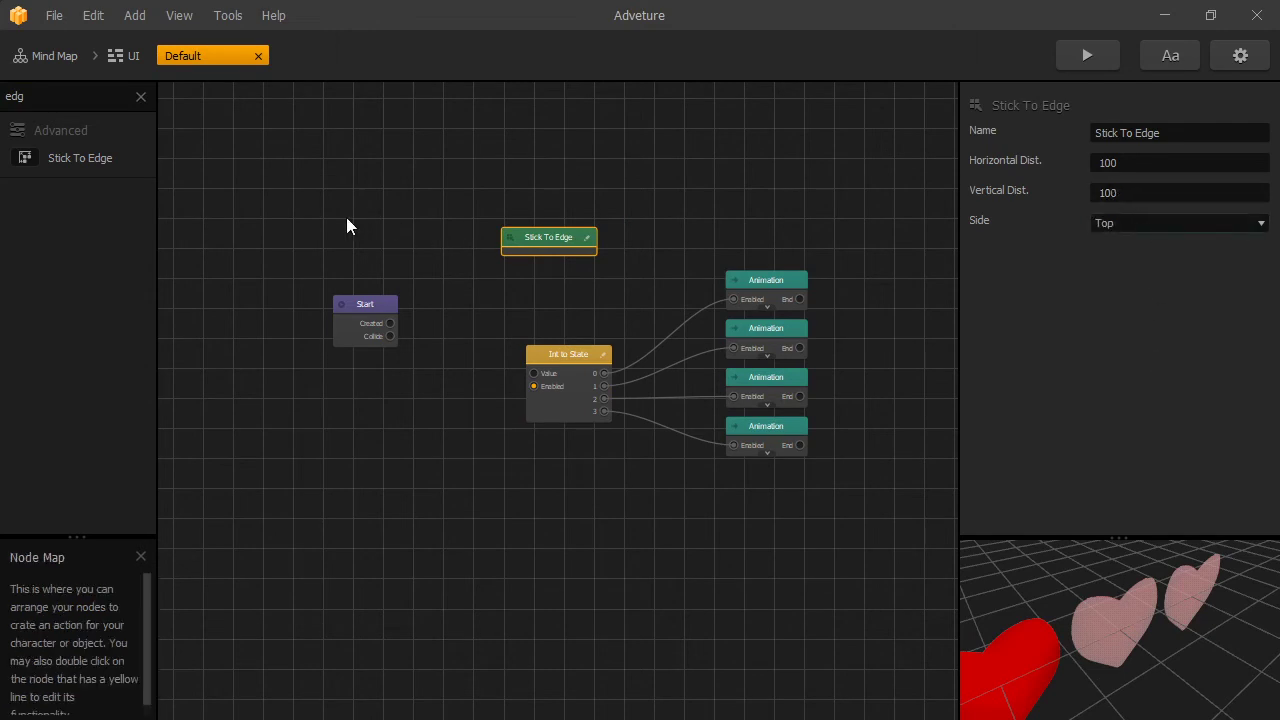
Place the Default hearts bar on the UI screen and test it in a game preview.
left_click(128, 54)
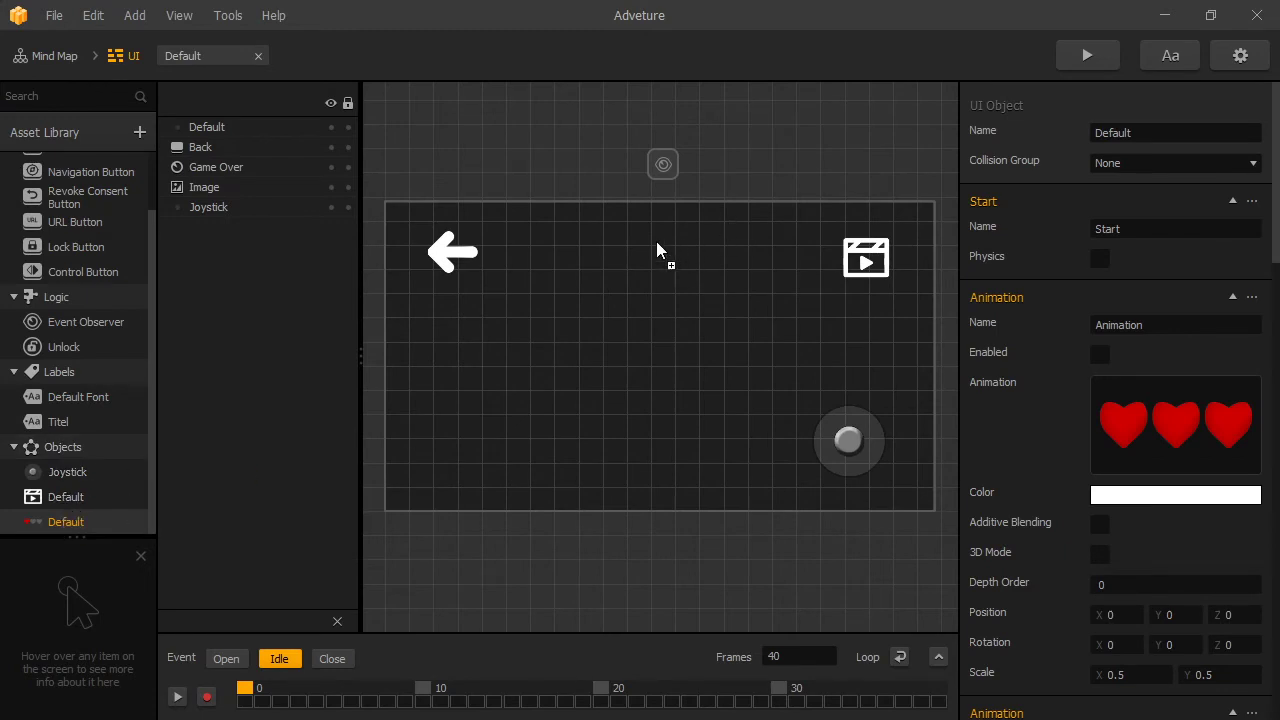
left_click_drag(656, 241, 664, 245)
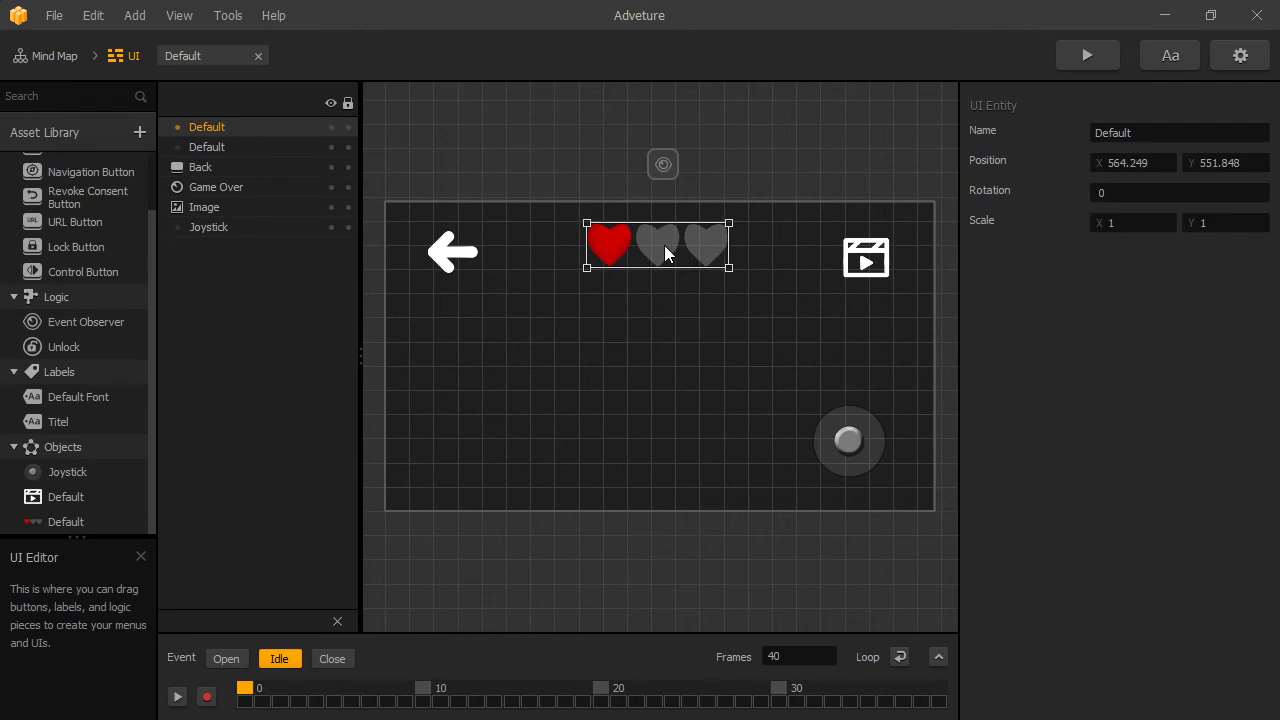
left_click(1084, 48)
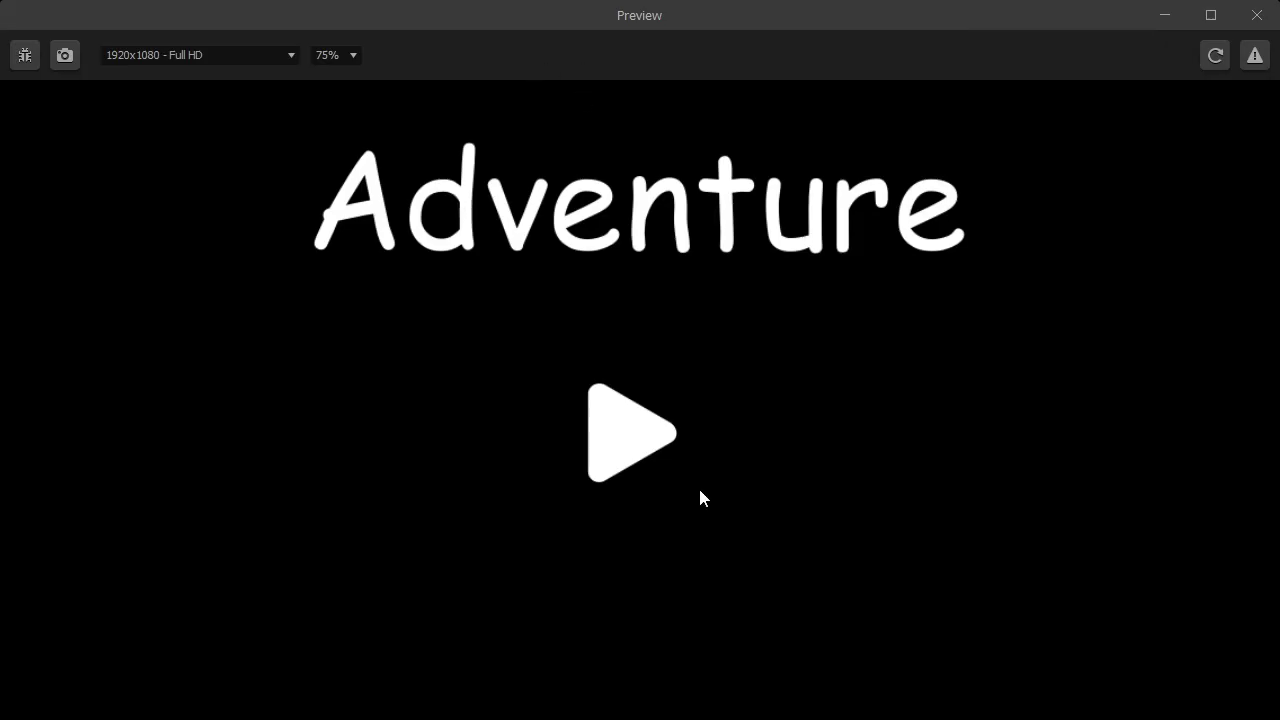
left_click(656, 431)
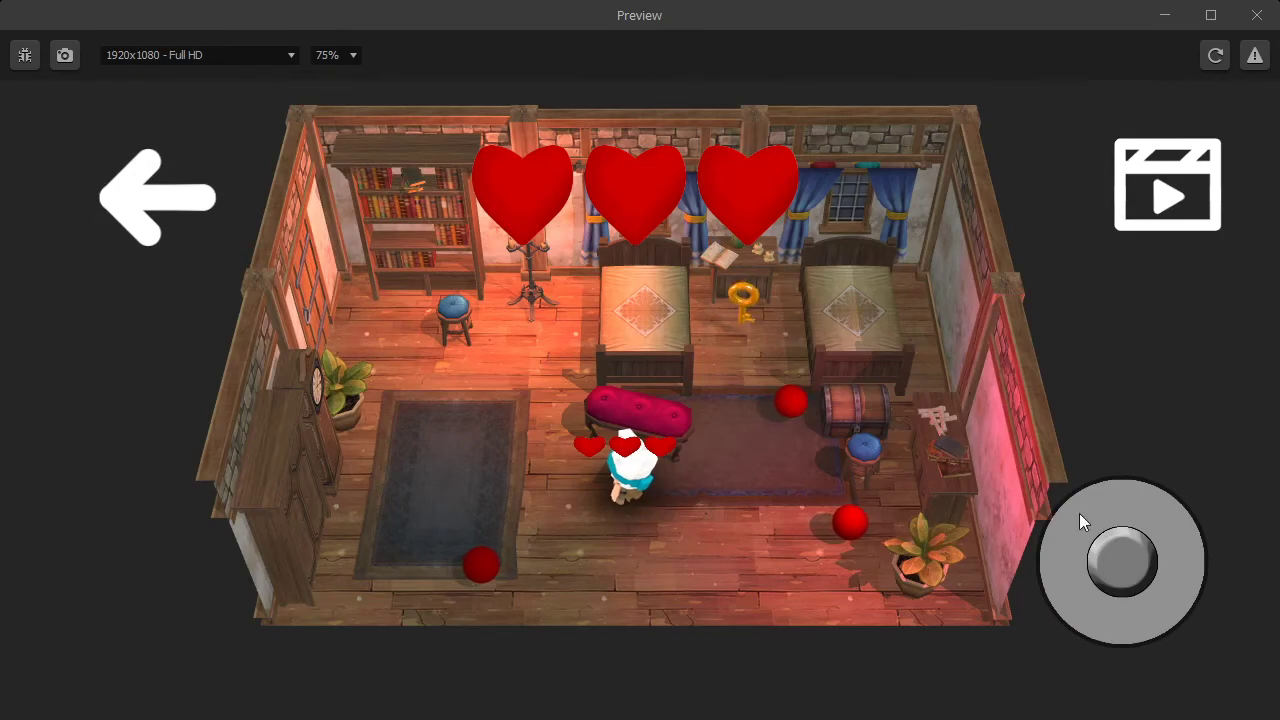
mouse_move(1122, 560)
left_mouse_down()
mouse_move(1155, 574)
mouse_move(1167, 609)
mouse_move(1117, 617)
mouse_move(1097, 556)
mouse_move(736, 462)
mouse_move(590, 559)
mouse_move(454, 612)
mouse_move(975, 682)
mouse_move(1247, 526)
mouse_move(1164, 593)
mouse_move(1200, 606)
mouse_move(1229, 555)
mouse_move(1216, 536)
mouse_move(1031, 554)
mouse_move(1257, 586)
left_mouse_up()
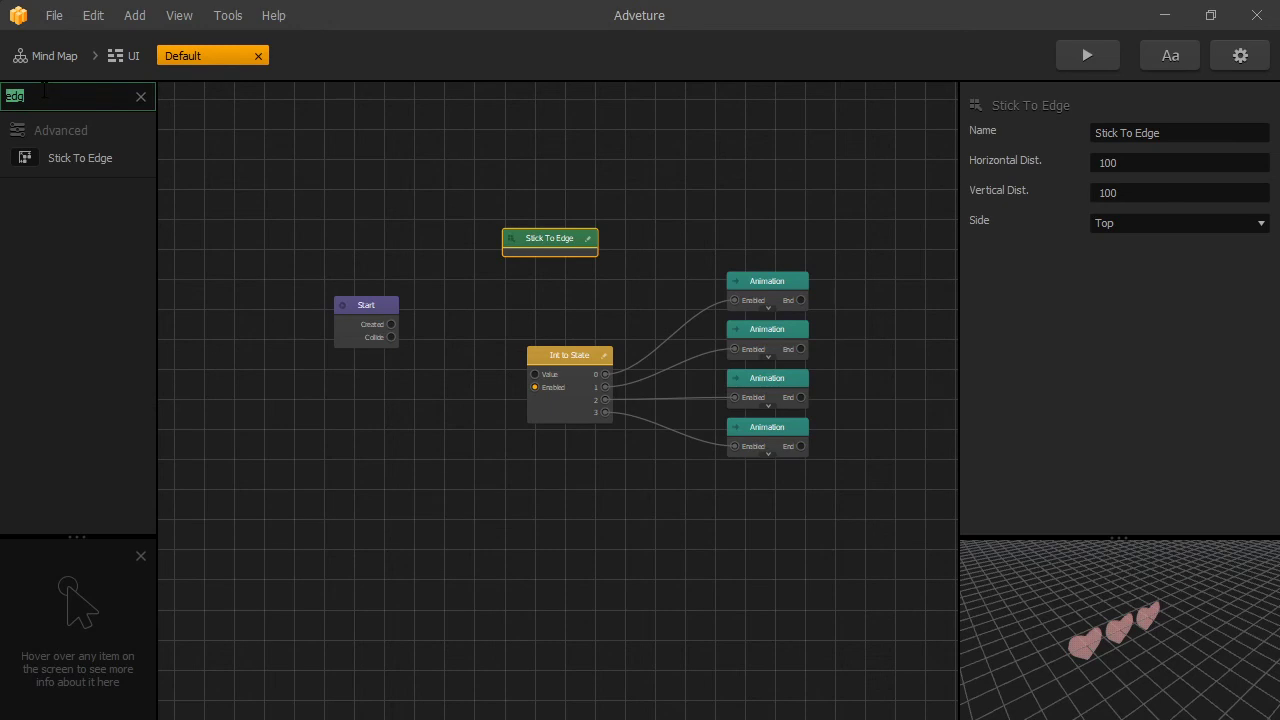
Add a Receive node with event name Health driving the hearts' Int to State Value.
type("re")
left_click_drag(389, 392, 395, 412)
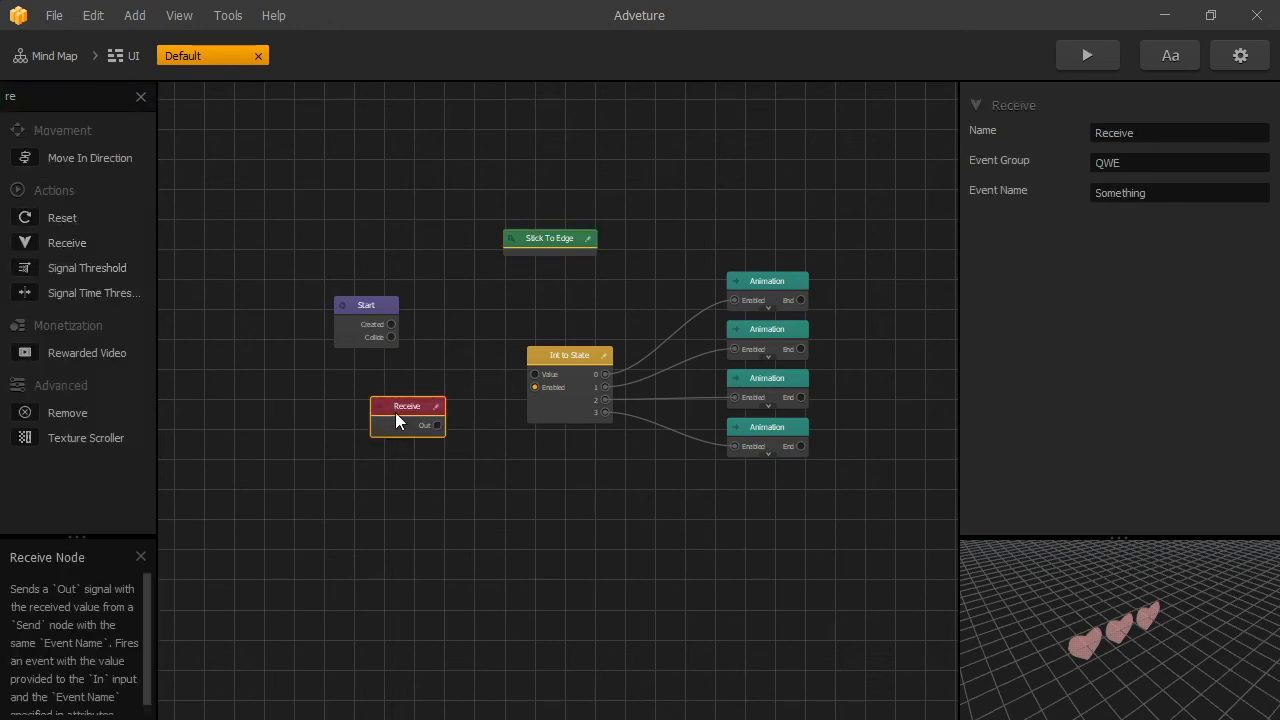
scroll(449, 419, "up", 3)
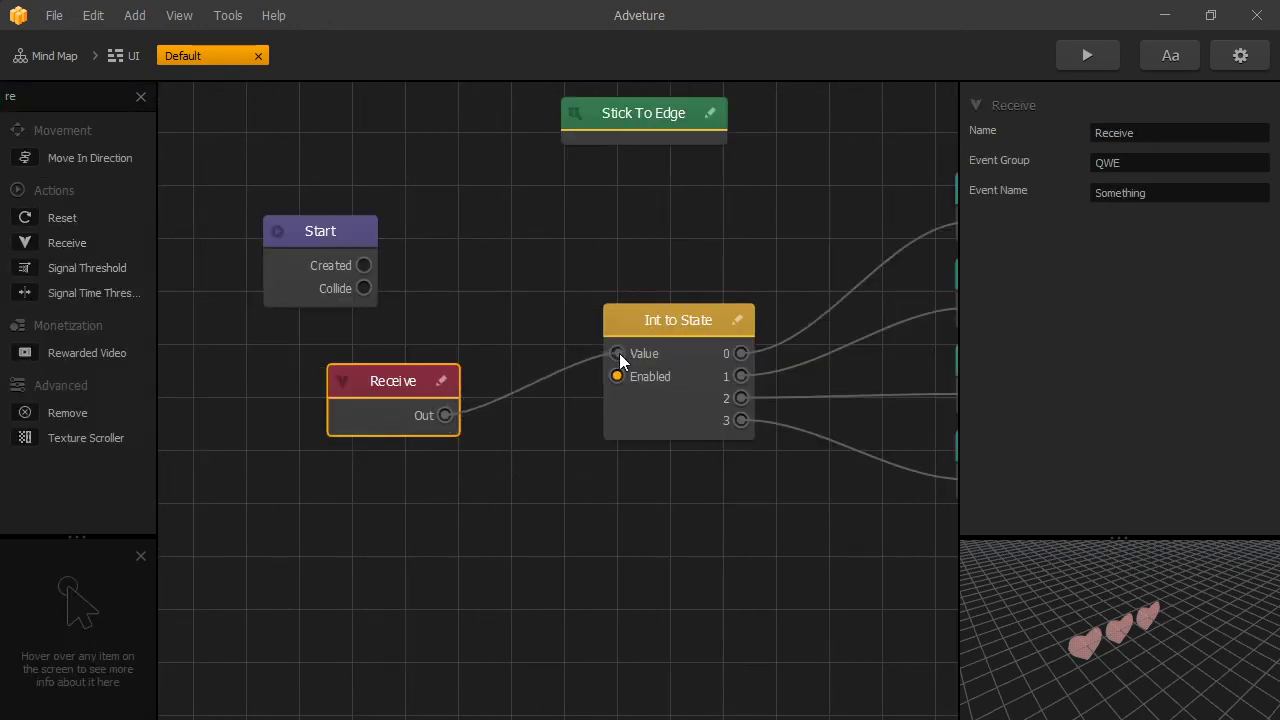
left_click(1160, 195)
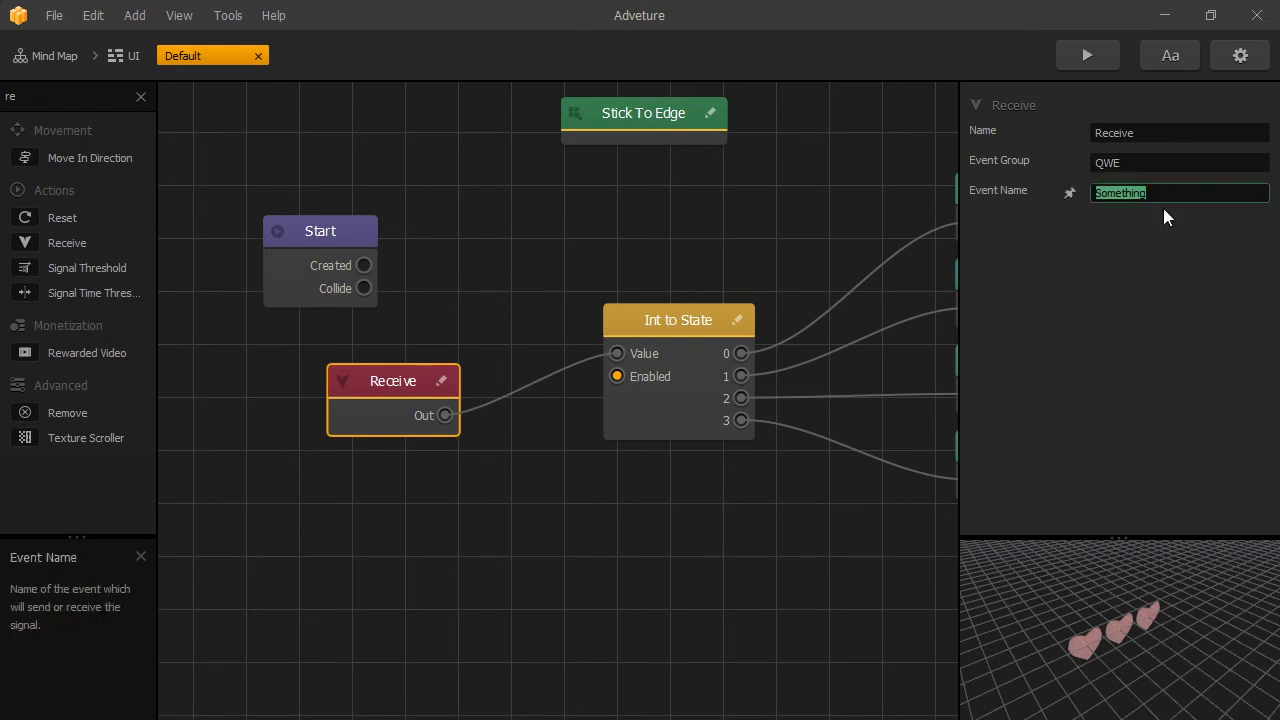
type("Health")
left_click(524, 264)
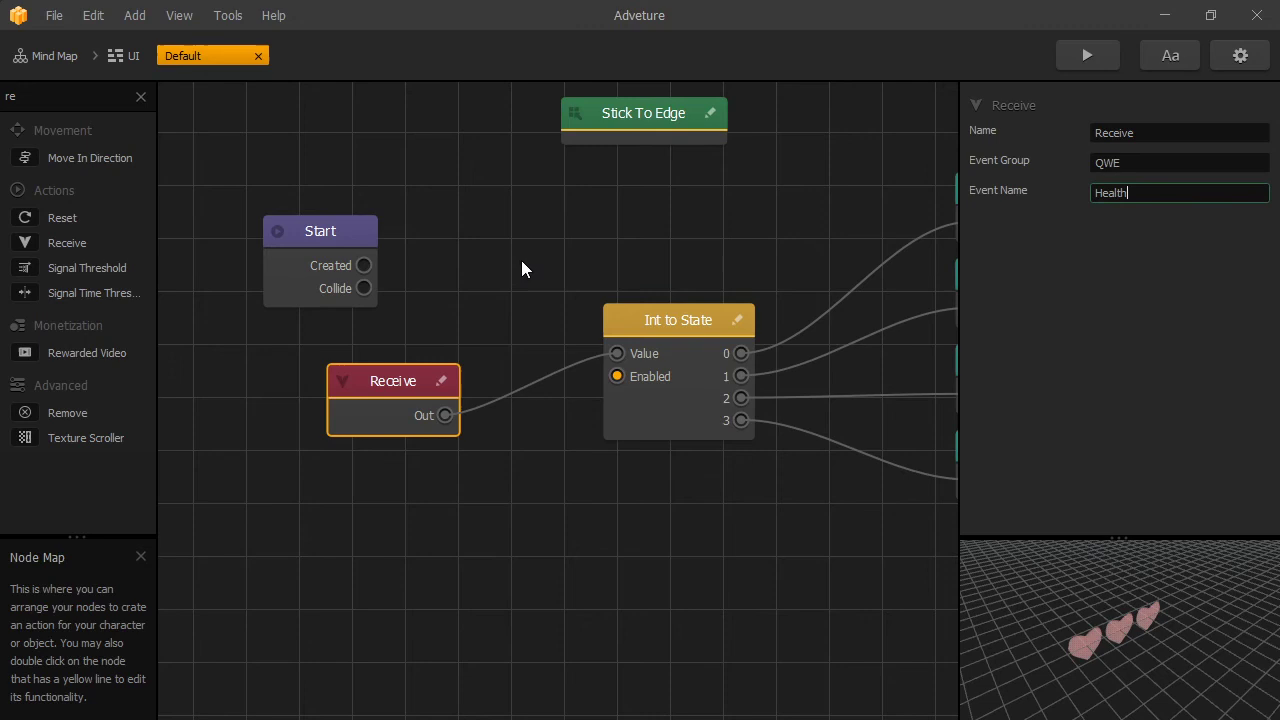
left_click(64, 54)
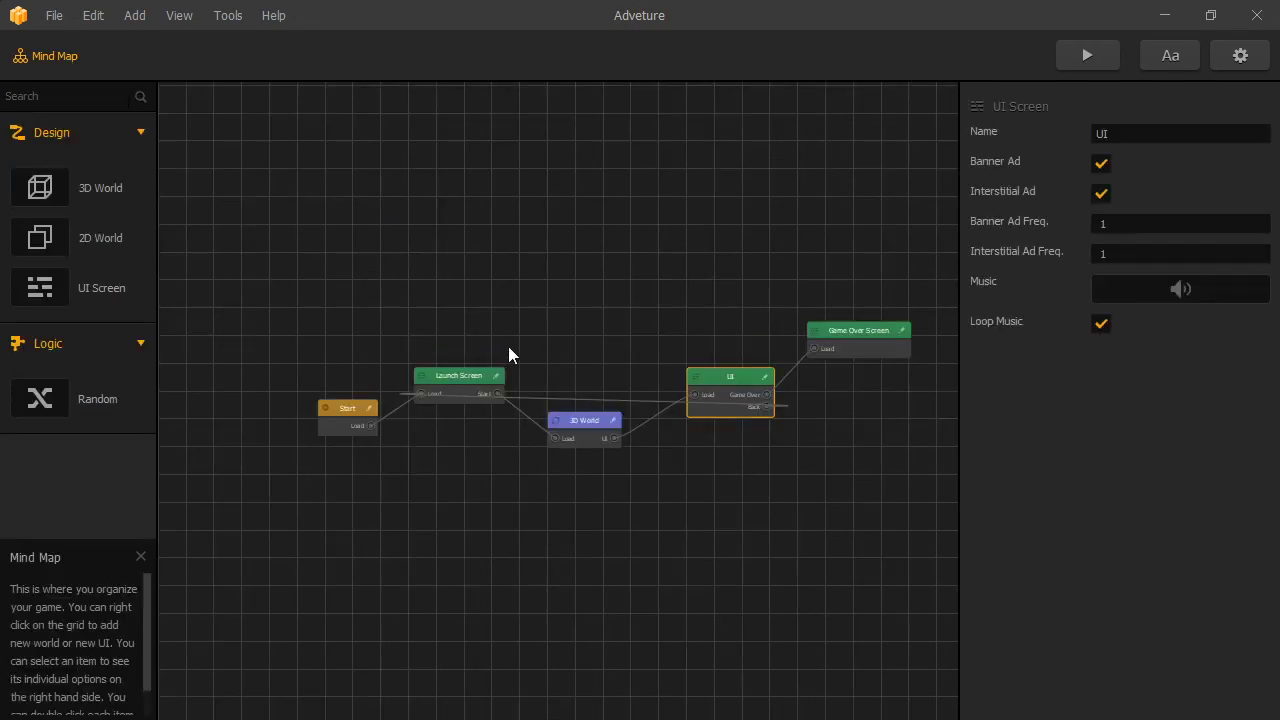
In the 3D World's Character graph, add a Send node named Health fed by Get Health.
left_click(589, 430)
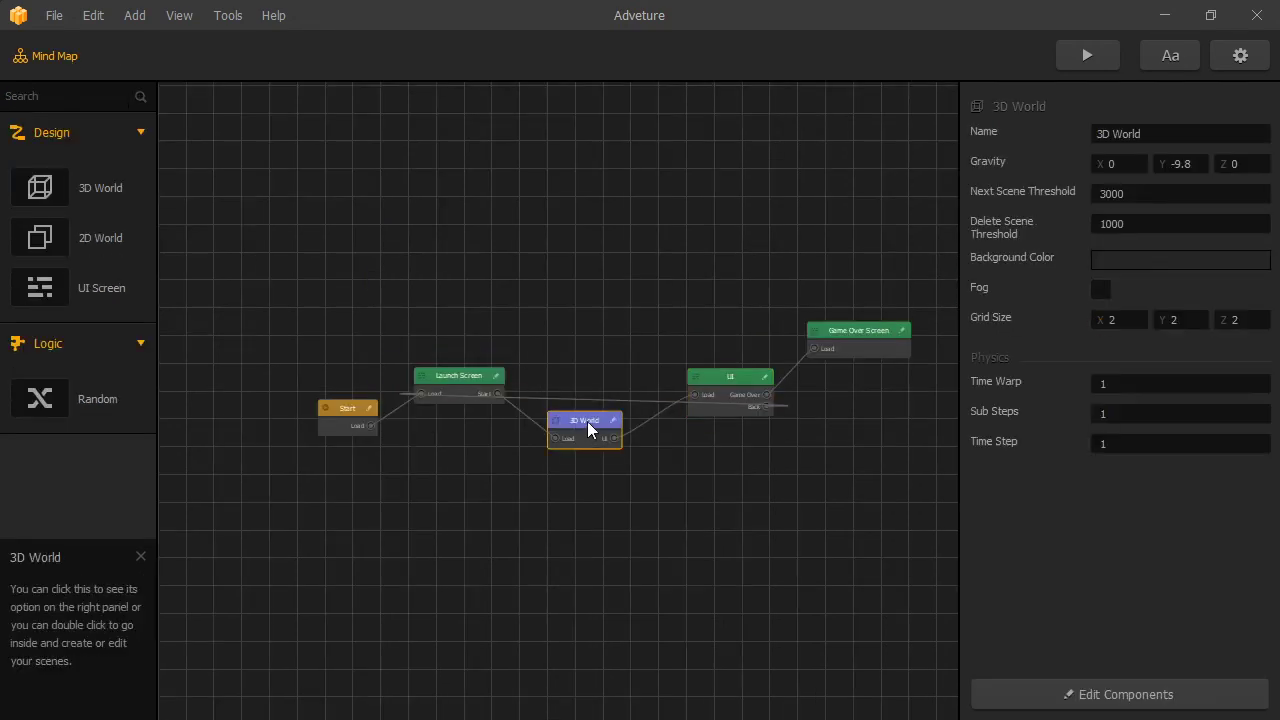
double_click(587, 421)
double_click(69, 193)
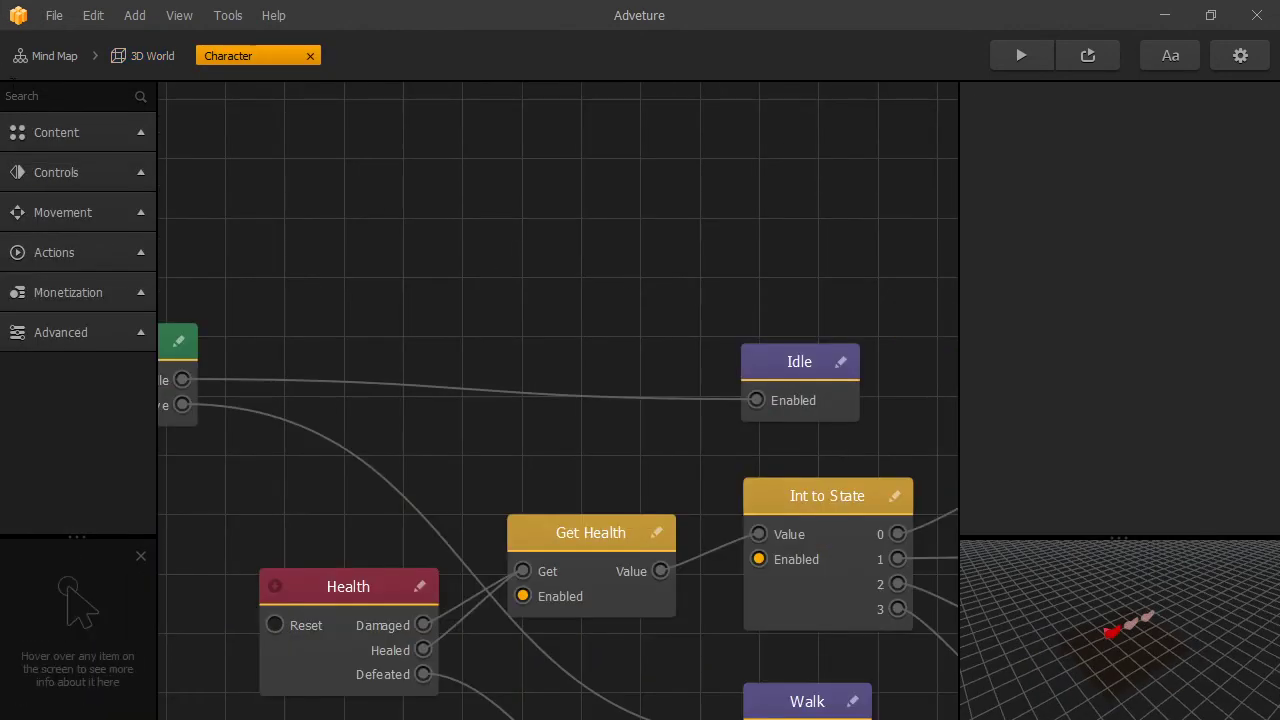
type("se")
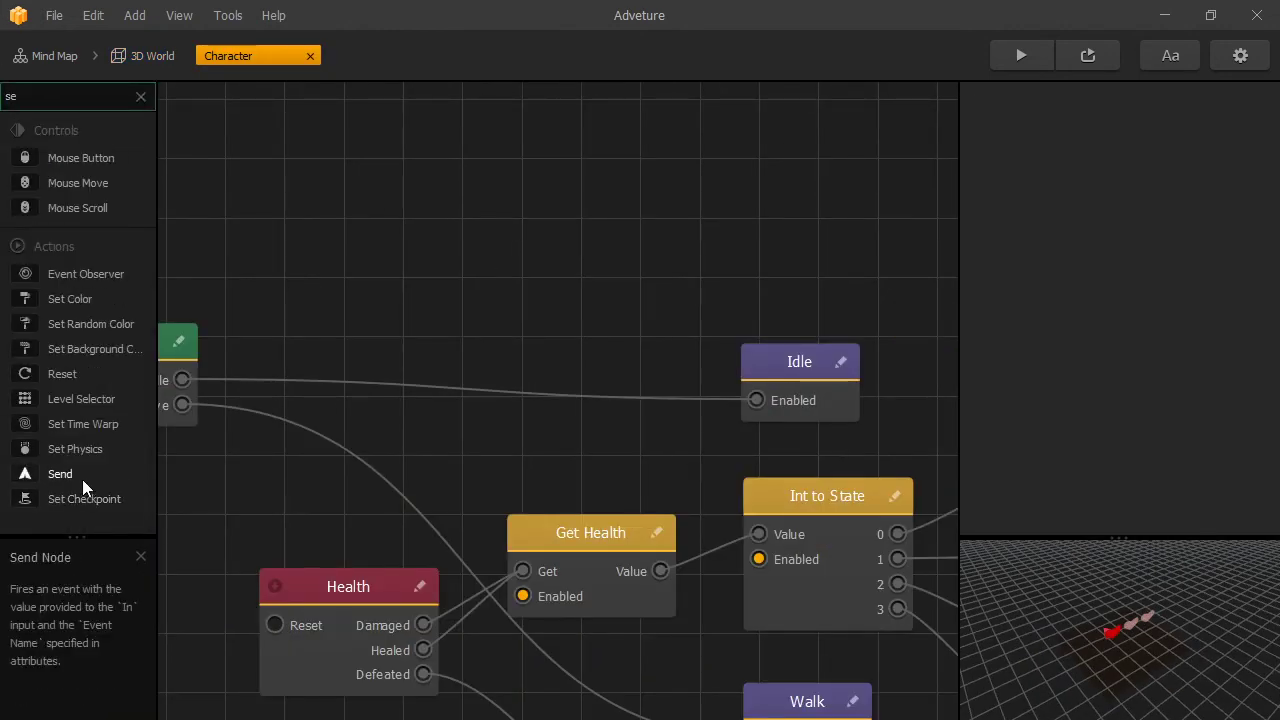
mouse_move(84, 480)
left_mouse_down()
mouse_move(629, 383)
mouse_move(705, 357)
mouse_move(663, 375)
mouse_move(663, 570)
left_mouse_up()
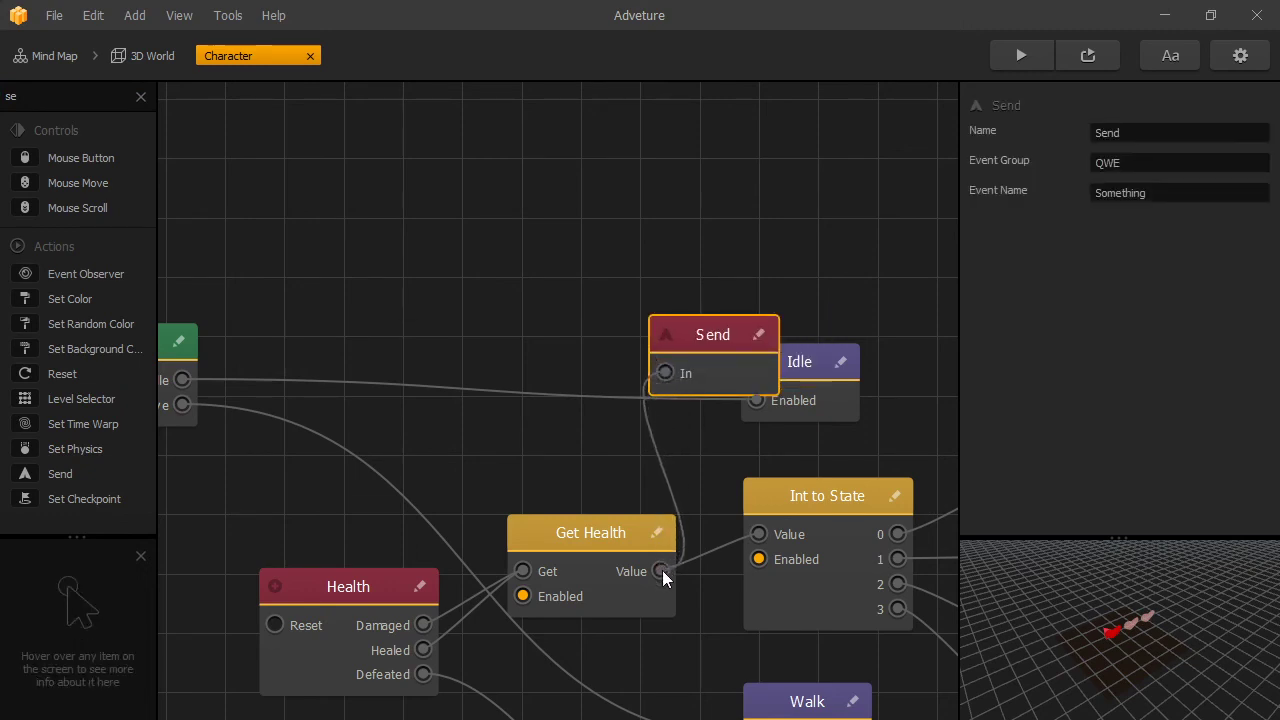
left_click(1122, 194)
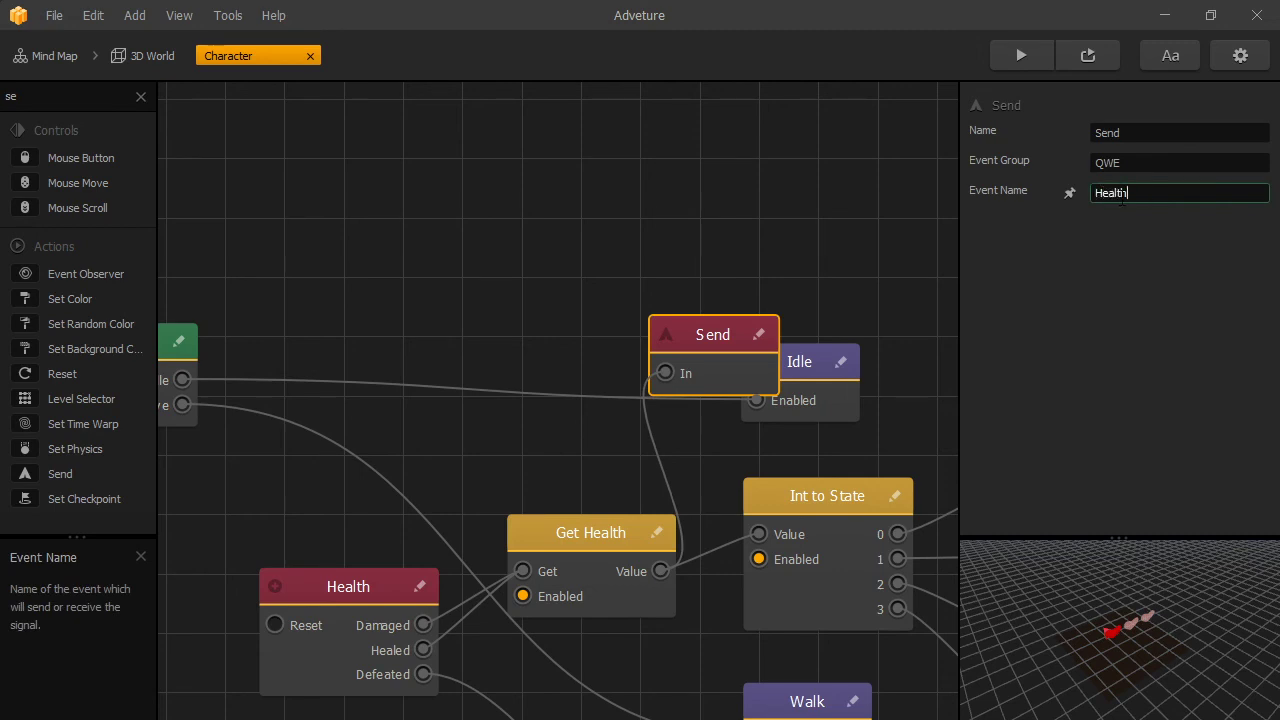
left_click(1027, 63)
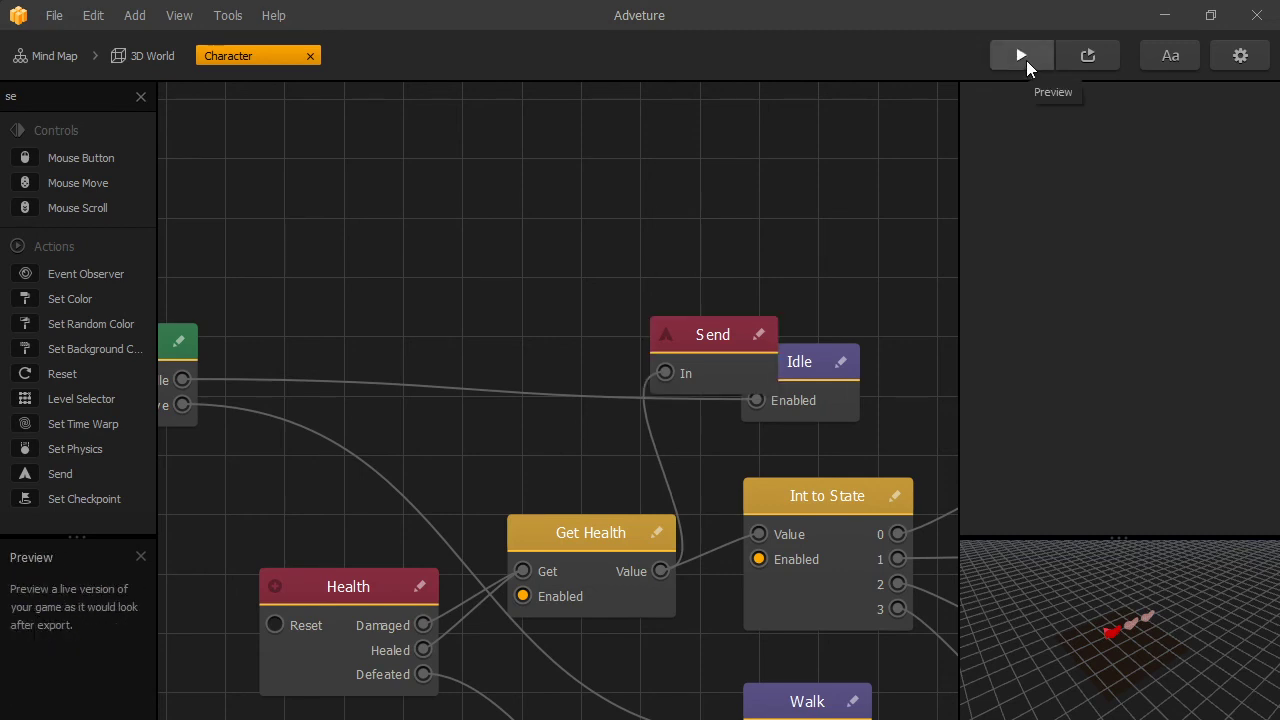
left_click(1021, 56)
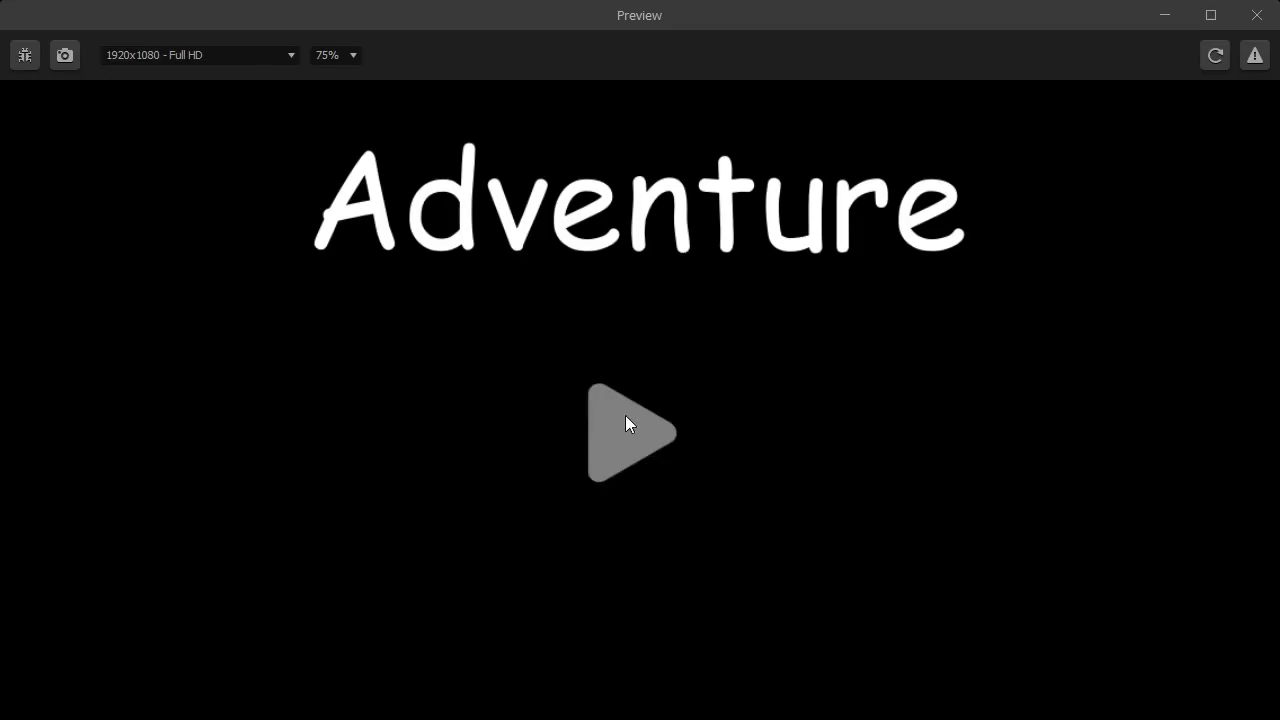
left_click(626, 420)
mouse_move(1122, 560)
left_mouse_down()
mouse_move(953, 695)
mouse_move(1009, 688)
mouse_move(1277, 558)
mouse_move(1156, 553)
mouse_move(1151, 581)
mouse_move(1113, 497)
mouse_move(1146, 475)
mouse_move(1076, 606)
left_mouse_up()
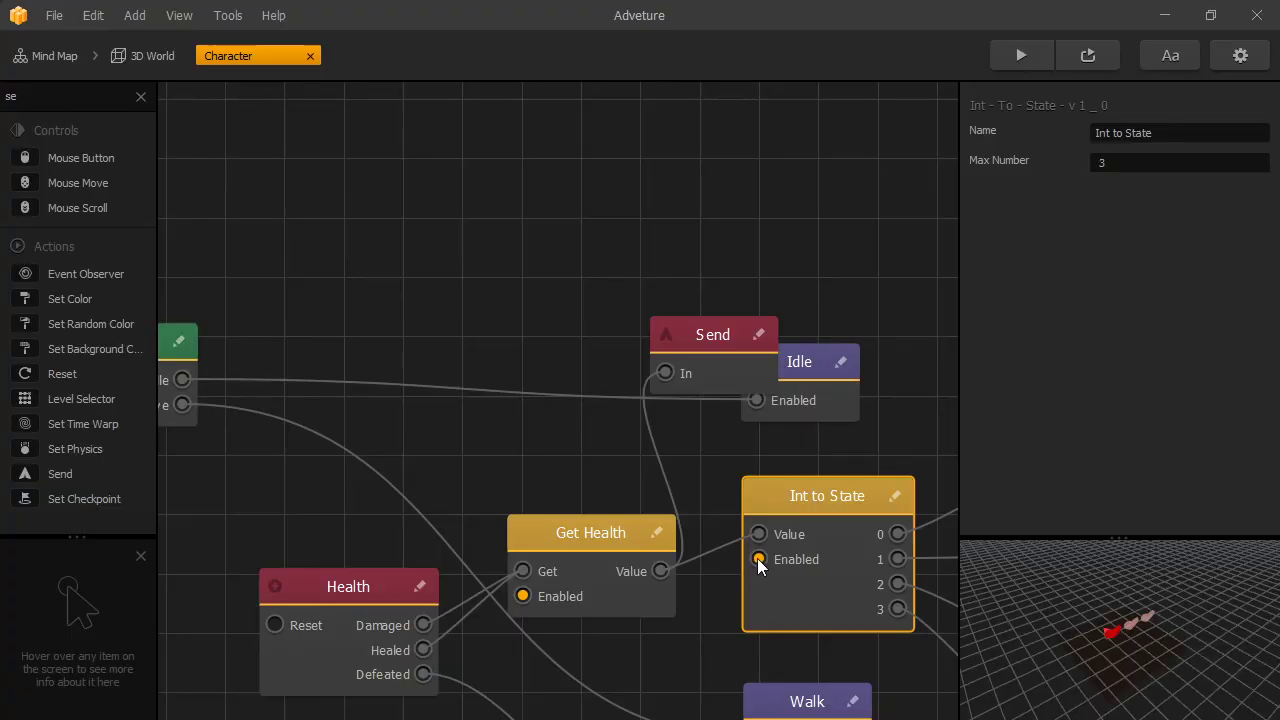
Test-play until the top hearts bar drains to GAME OVER, then restart the level.
left_click(1028, 53)
left_click(637, 444)
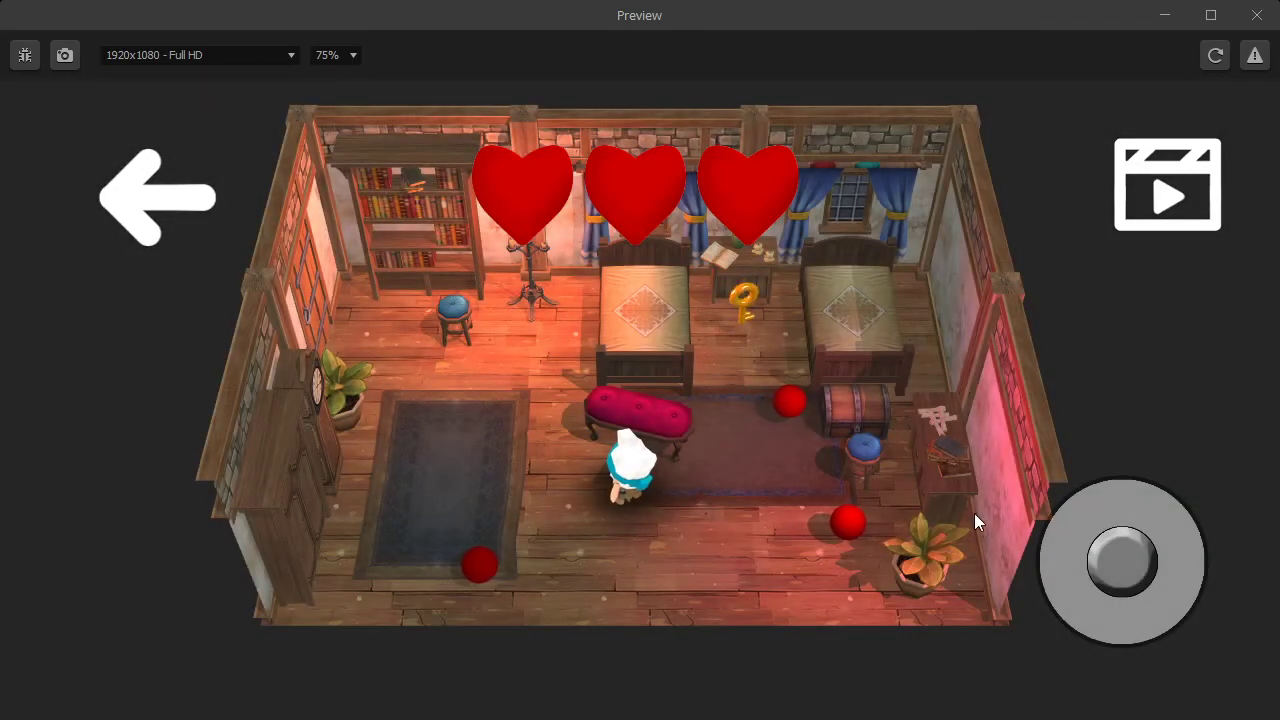
mouse_move(1122, 562)
left_mouse_down()
mouse_move(943, 609)
mouse_move(1162, 679)
mouse_move(807, 616)
mouse_move(1103, 604)
mouse_move(1091, 530)
mouse_move(1114, 546)
mouse_move(1101, 602)
mouse_move(965, 614)
mouse_move(978, 627)
mouse_move(1267, 629)
mouse_move(1272, 452)
mouse_move(1195, 452)
mouse_move(1081, 479)
mouse_move(957, 571)
mouse_move(931, 567)
mouse_move(1105, 555)
left_mouse_up()
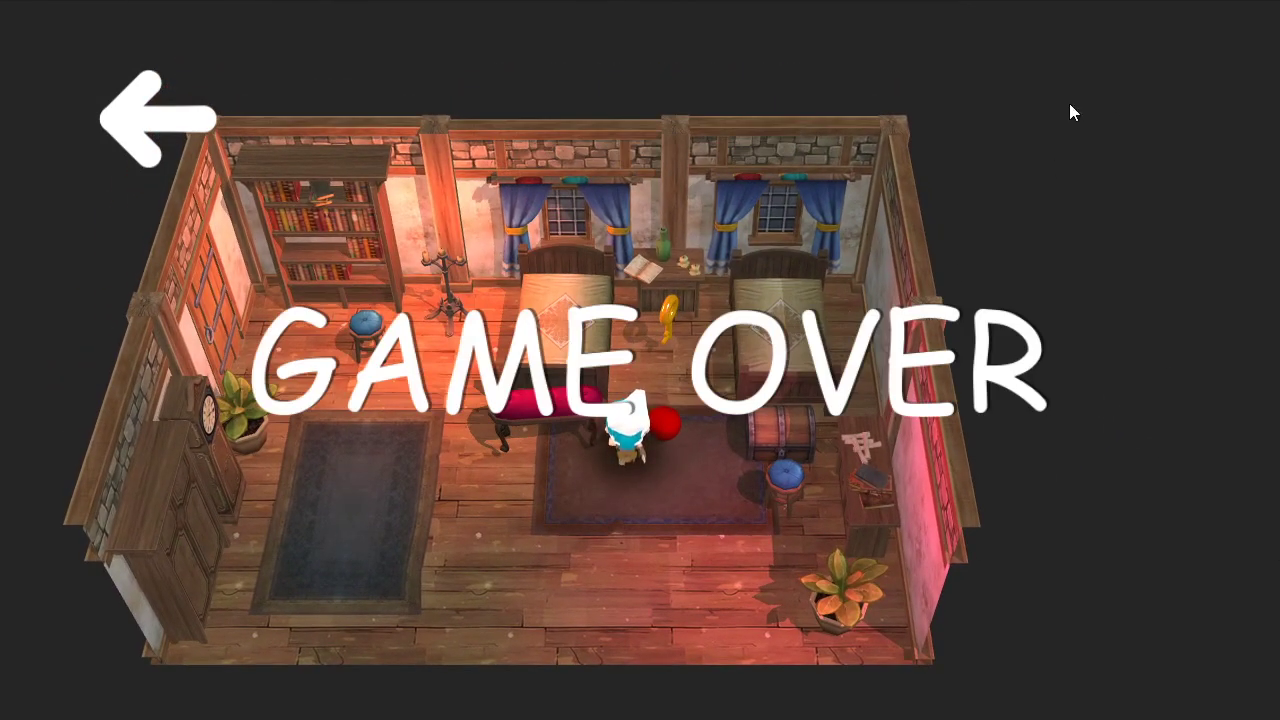
left_click(135, 102)
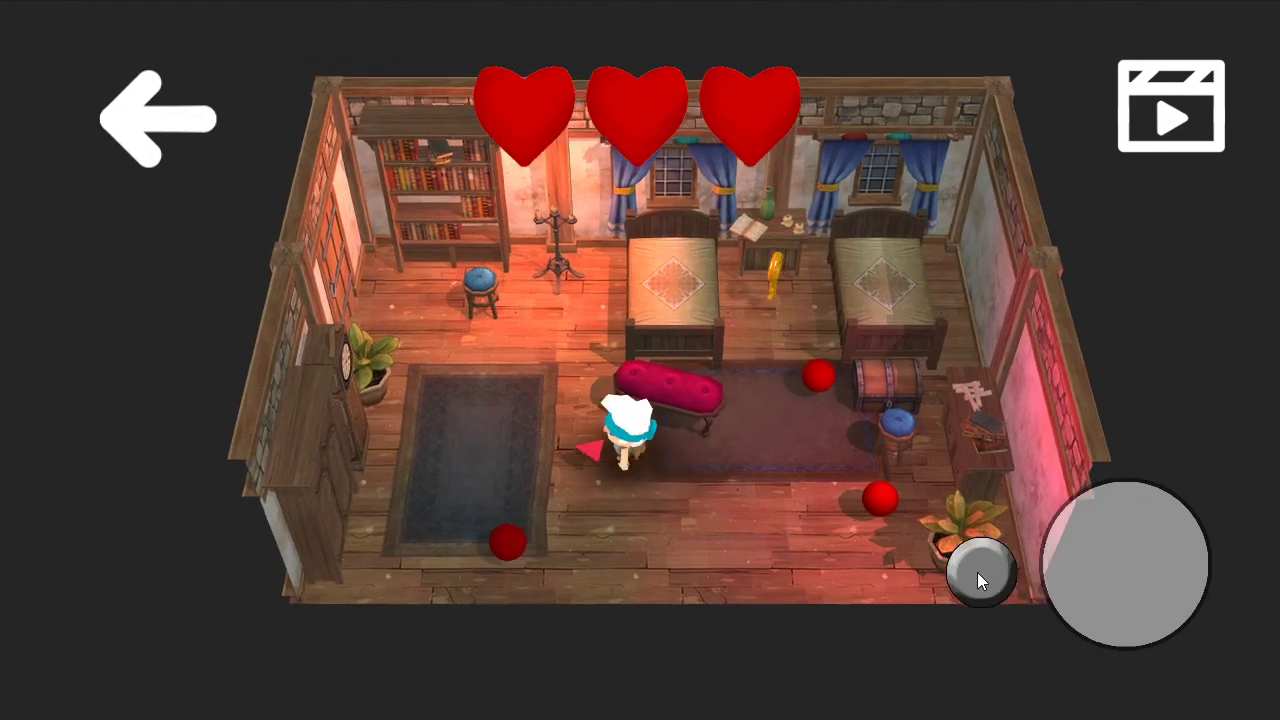